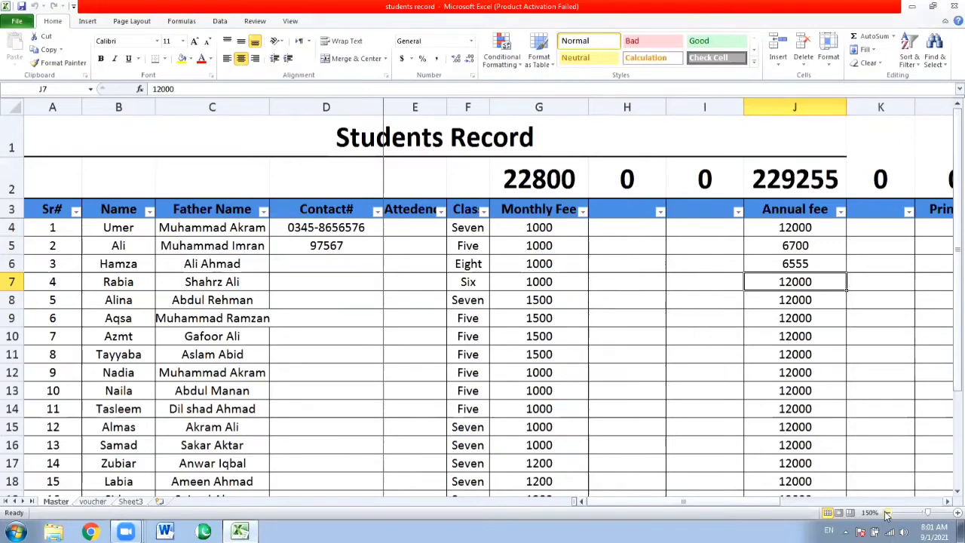
Zoom the Master sheet out to 120% to view more of the student record columns
left_click(888, 512)
left_click(888, 513)
left_click(292, 173)
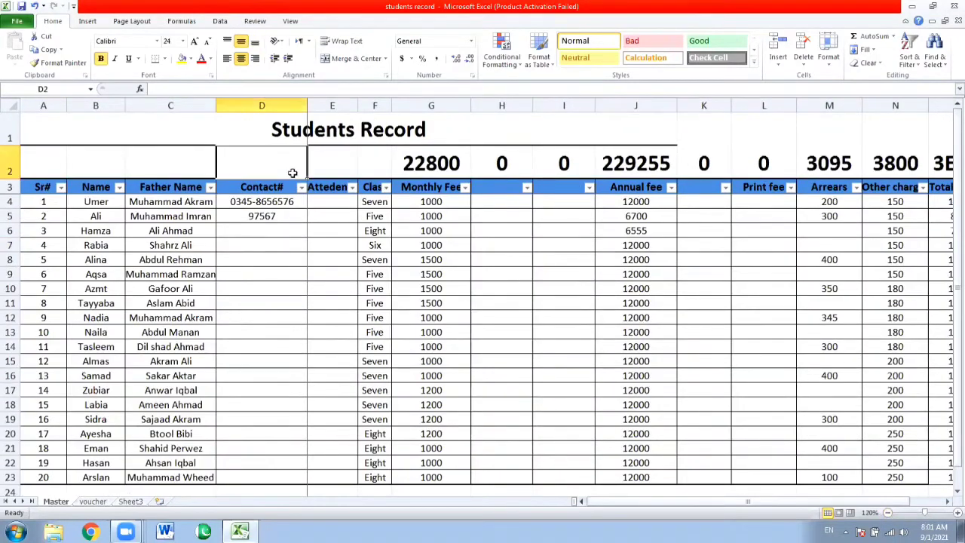
left_click(260, 216)
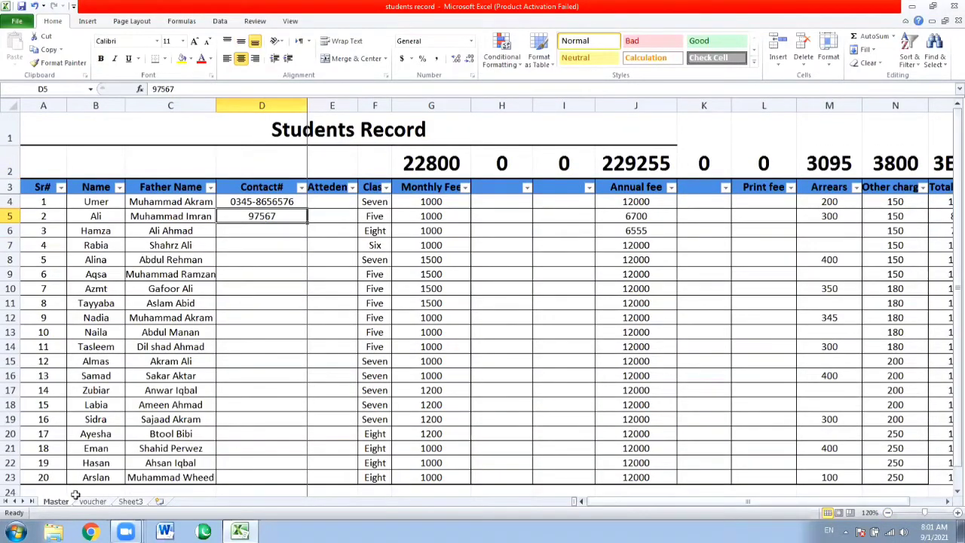
Rename the voucher sheet as Bill, with a capital B
left_click(92, 502)
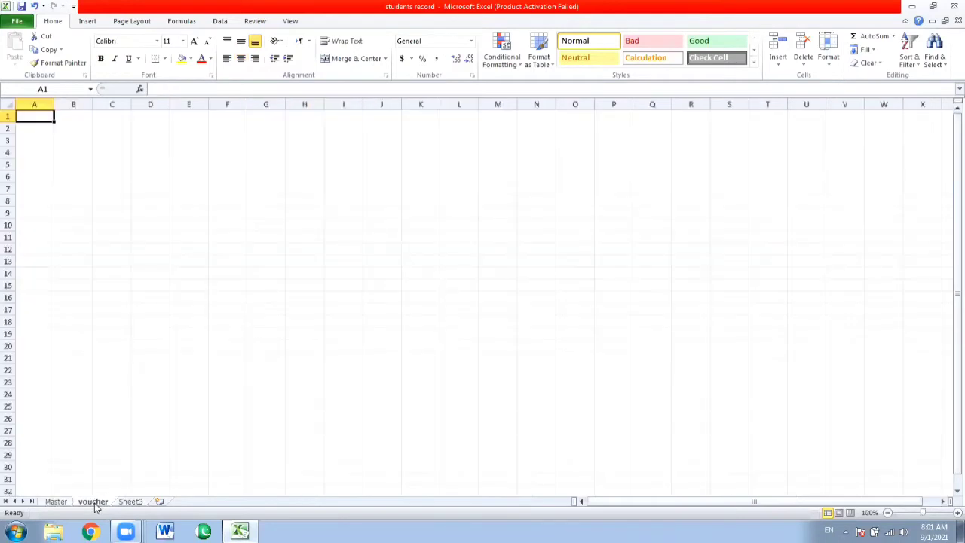
double_click(93, 502)
type("bill")
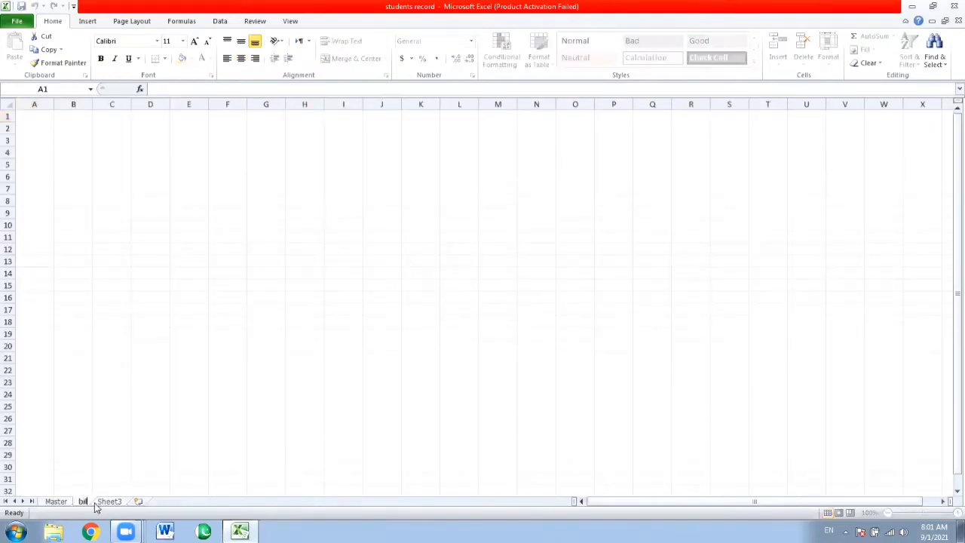
key("Return")
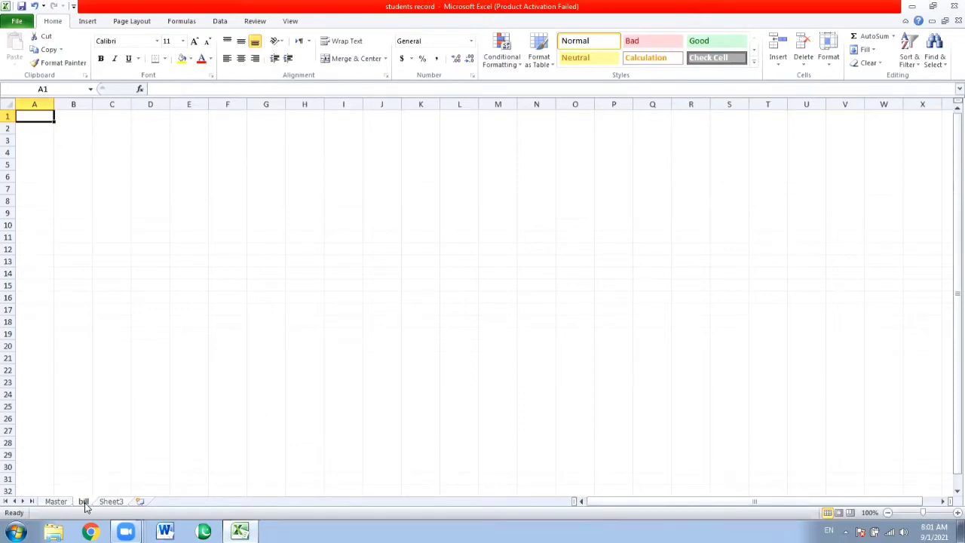
double_click(84, 503)
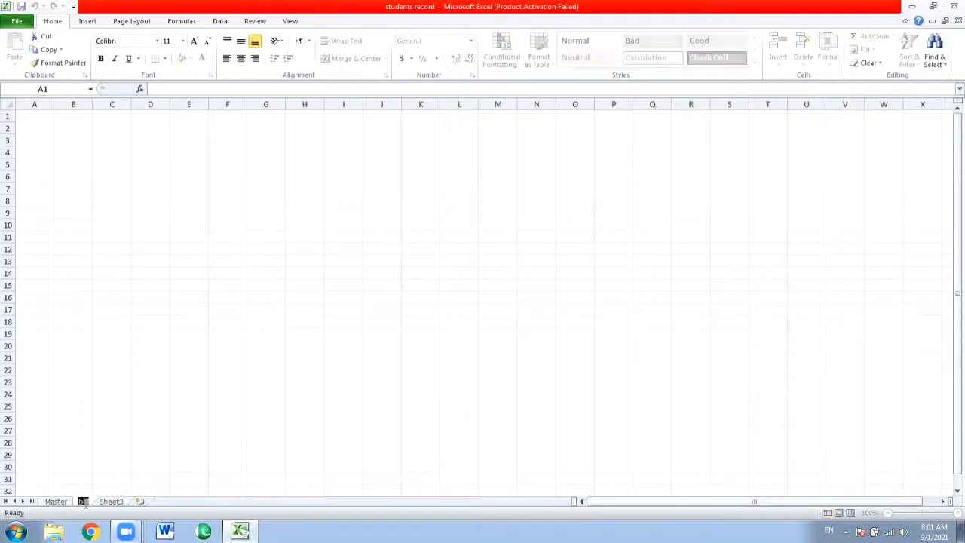
type("Bill")
key("Return")
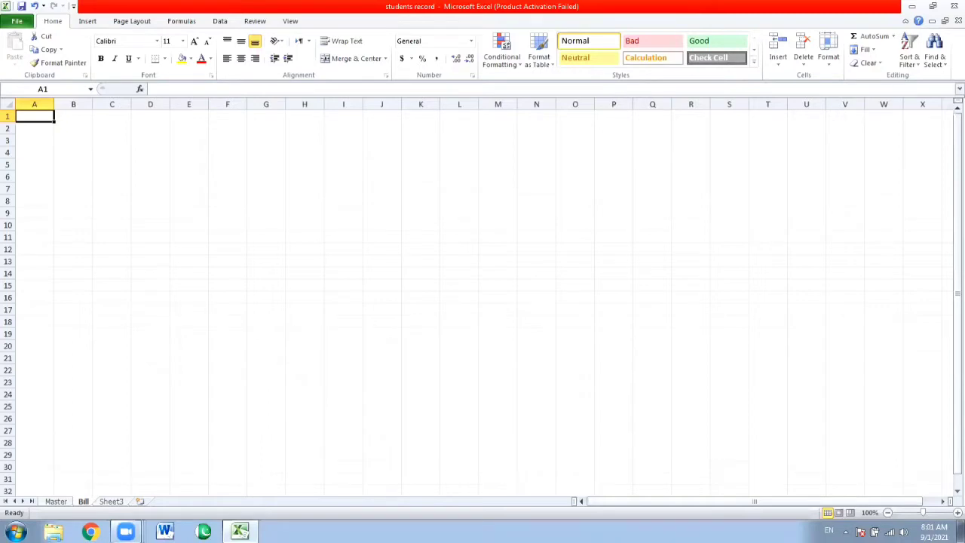
Merge and center cells B1:E1 on the Bill sheet and enter the heading "ABC School System"
left_click(67, 501)
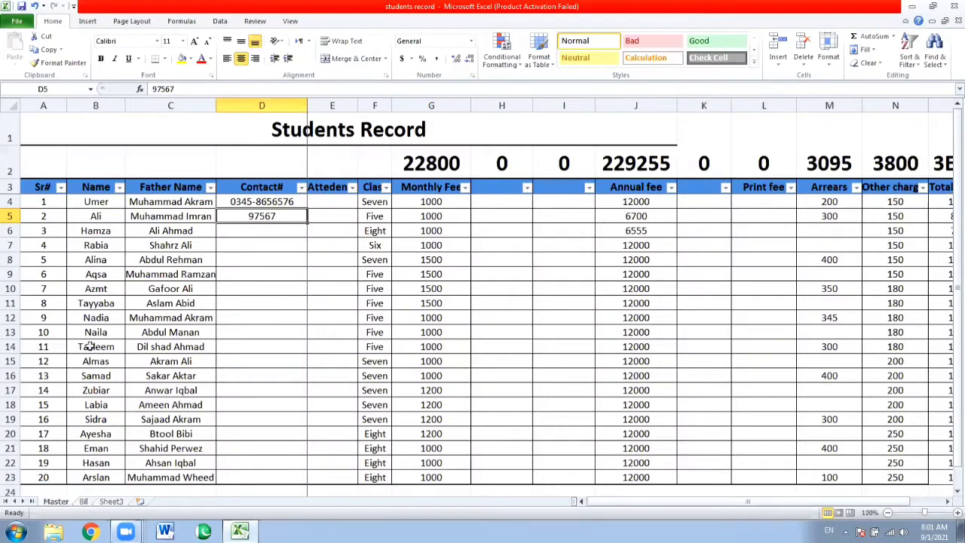
left_click(86, 502)
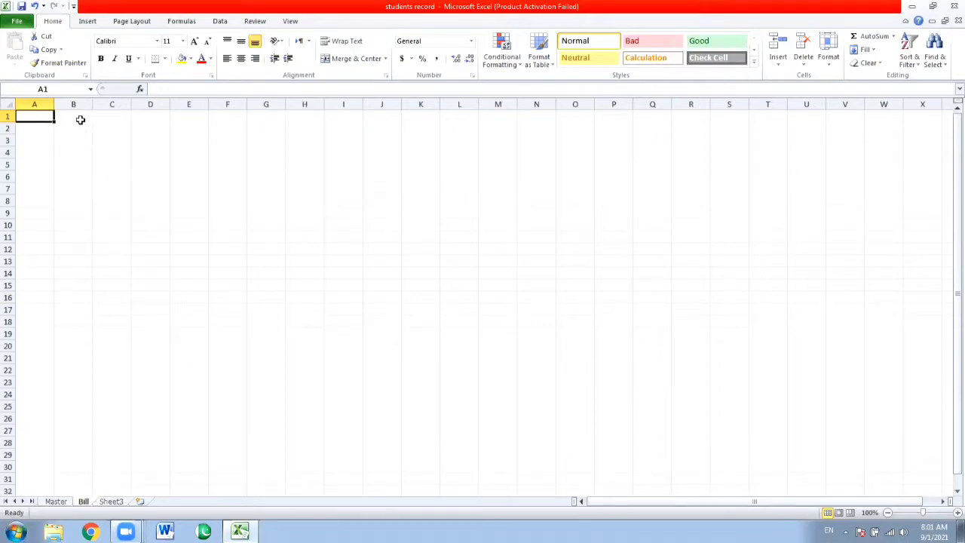
left_click_drag(82, 115, 195, 114)
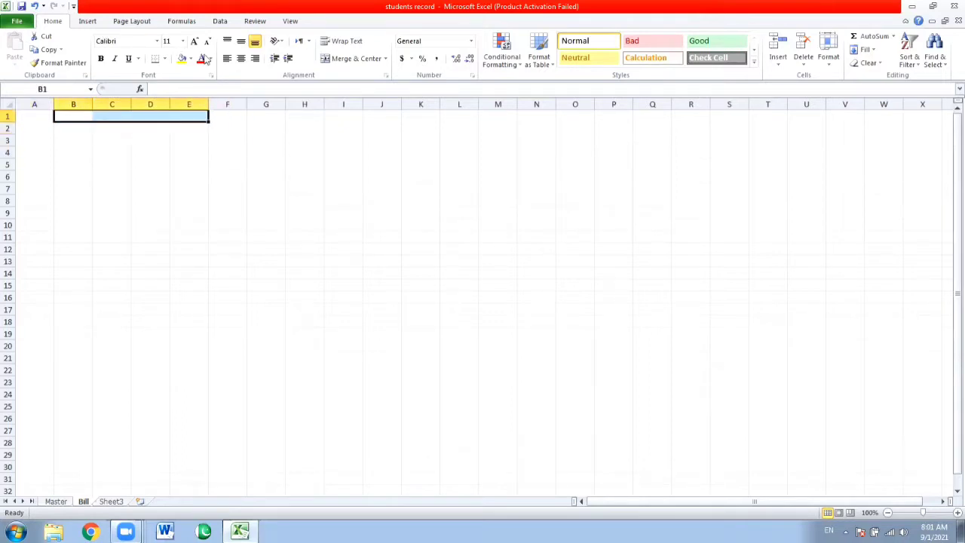
left_click(343, 59)
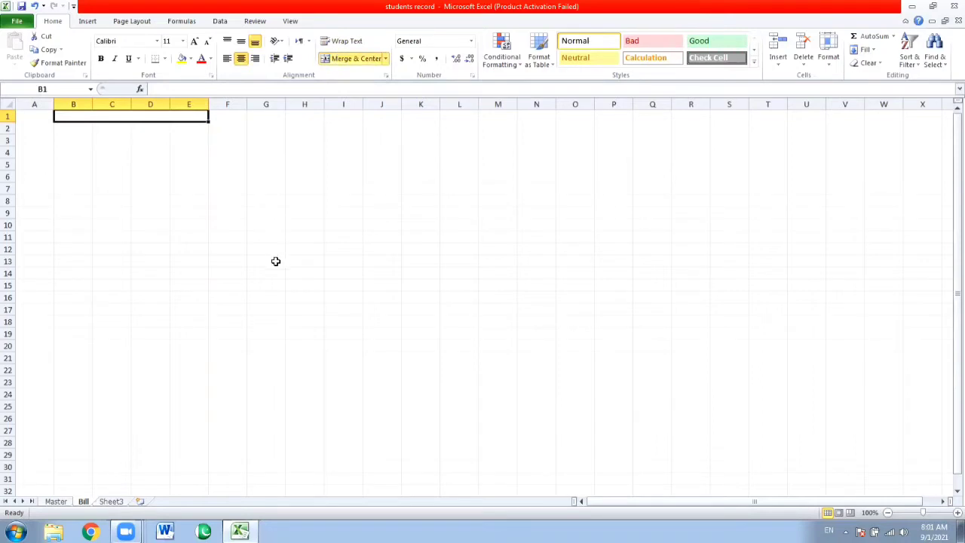
type("ABC")
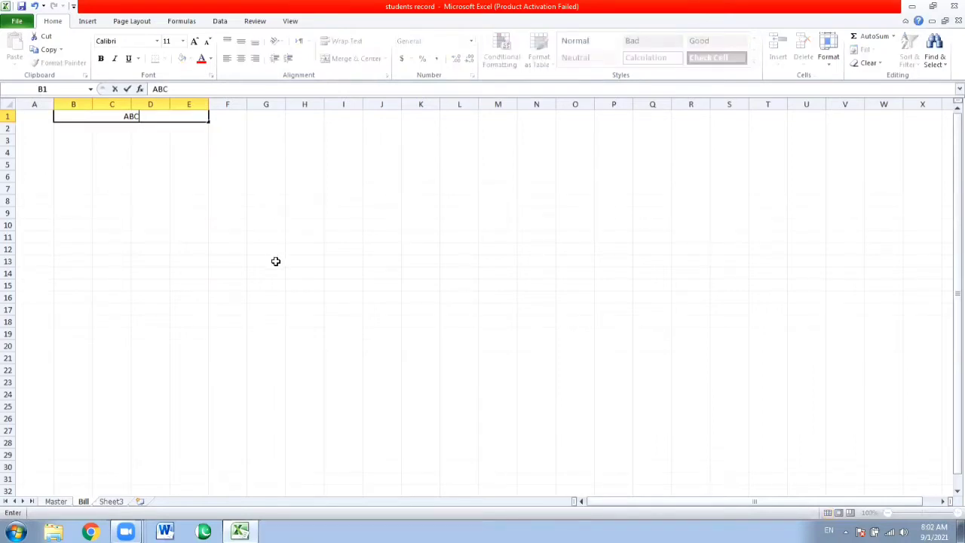
type(" School System")
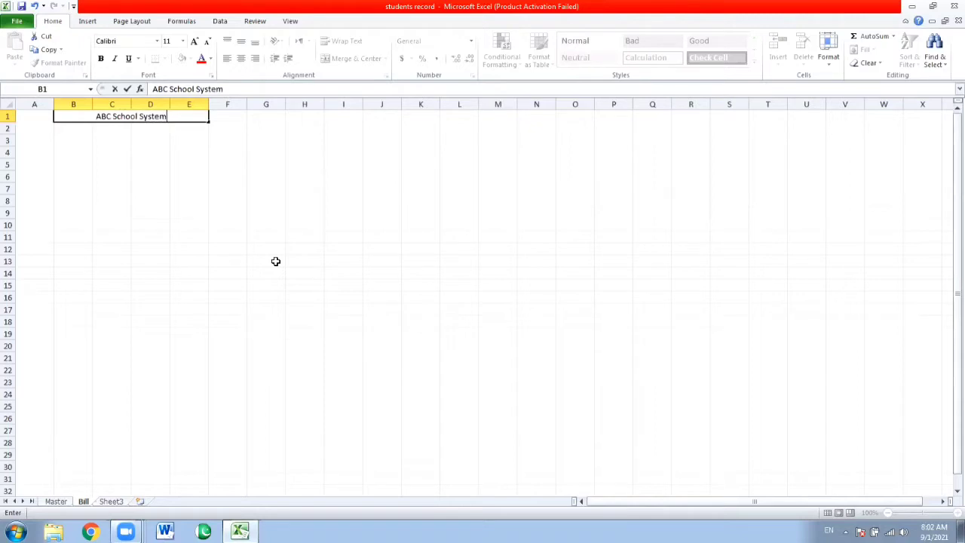
key("Return")
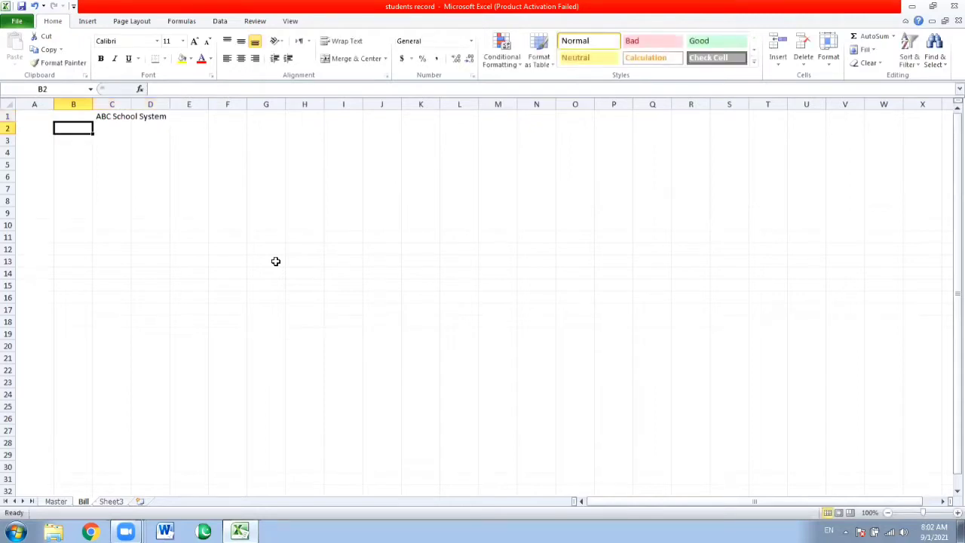
Merge and center cells C2:D2 under the school name and enter "Okara"
left_click(113, 126)
left_click_drag(113, 127, 140, 125)
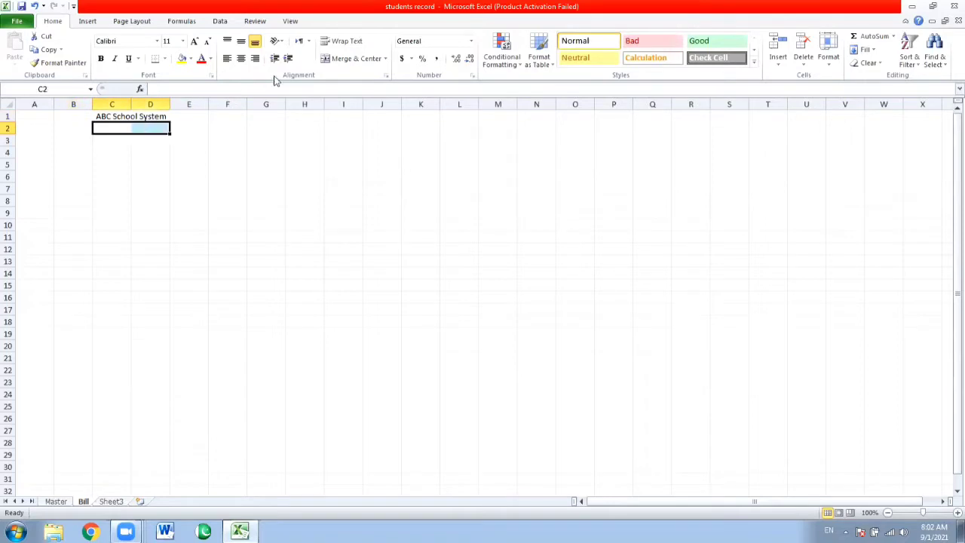
left_click(345, 60)
type("ok")
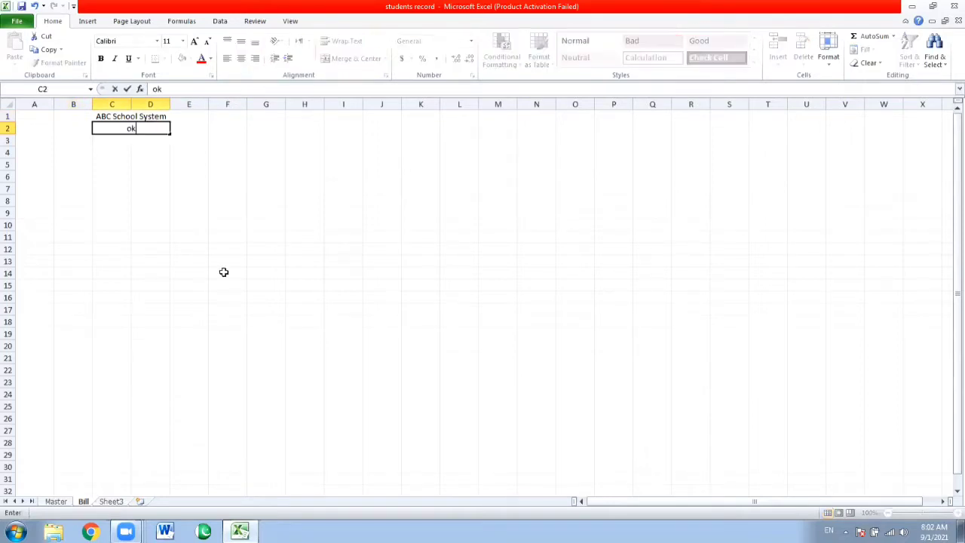
key("BackSpace")
key("BackSpace")
type("Okara")
key("Return")
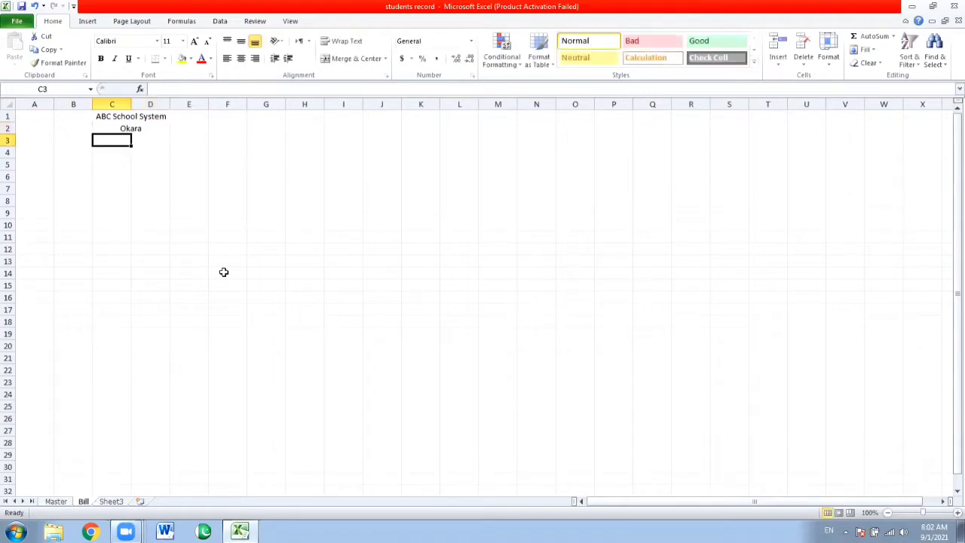
Merge and center cells C3:D3 and enter the title "Fee Invoice"
key("shift+Right")
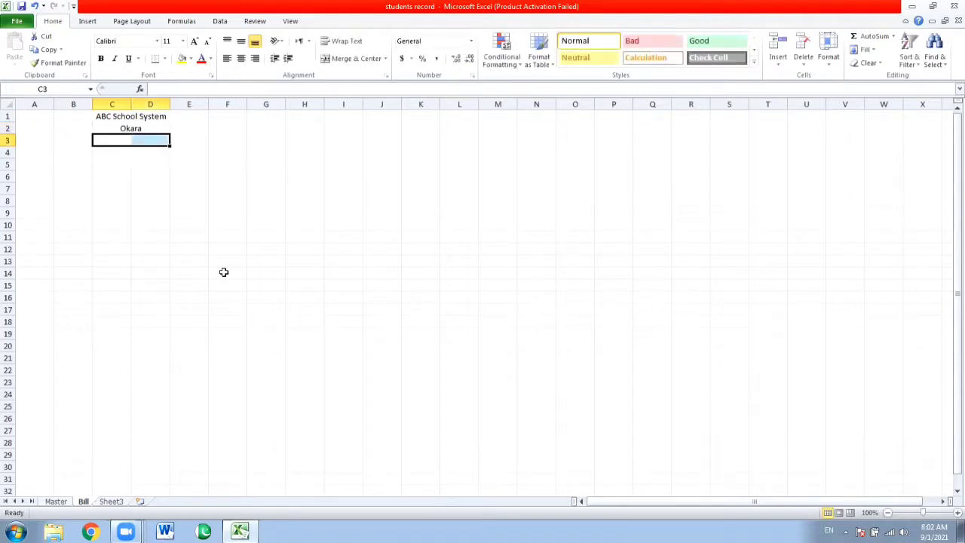
left_click(343, 59)
type("f")
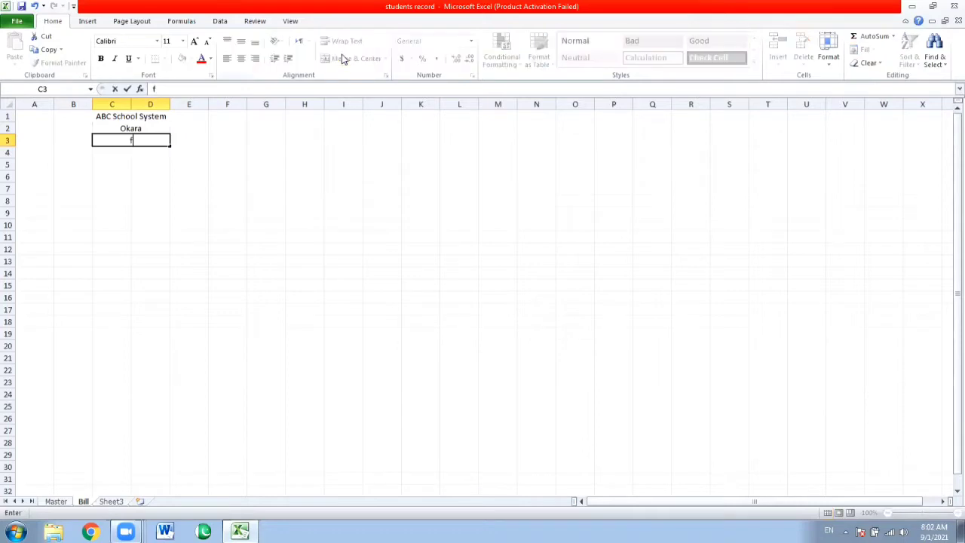
type("ee Invi")
key("BackSpace")
type("oice")
key("Return")
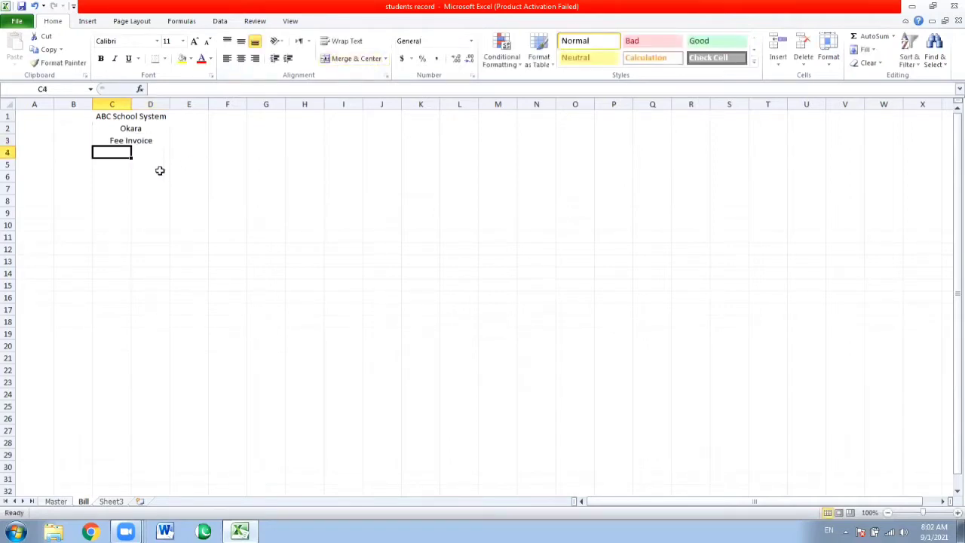
Insert the Jellyfish sample picture at cell A1 of the Bill sheet
left_click(33, 119)
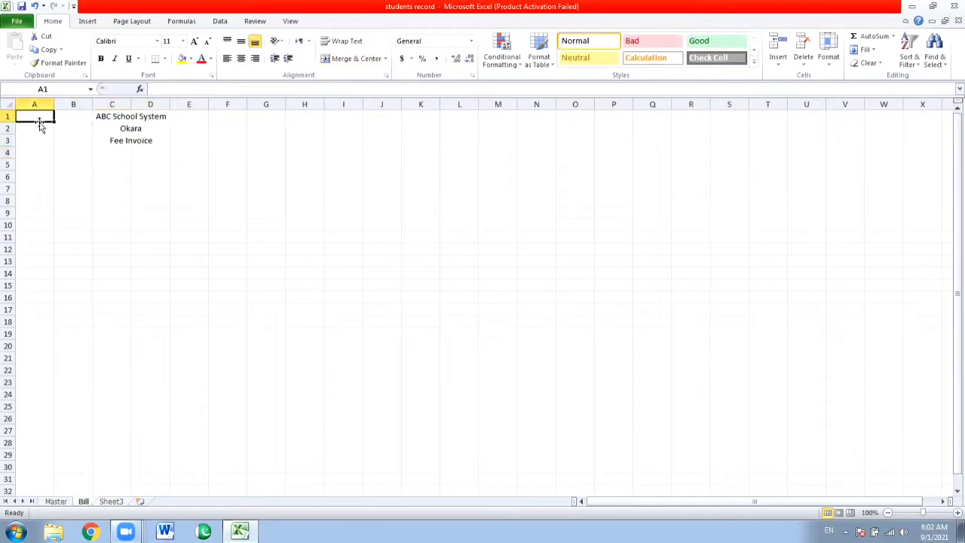
left_click(89, 23)
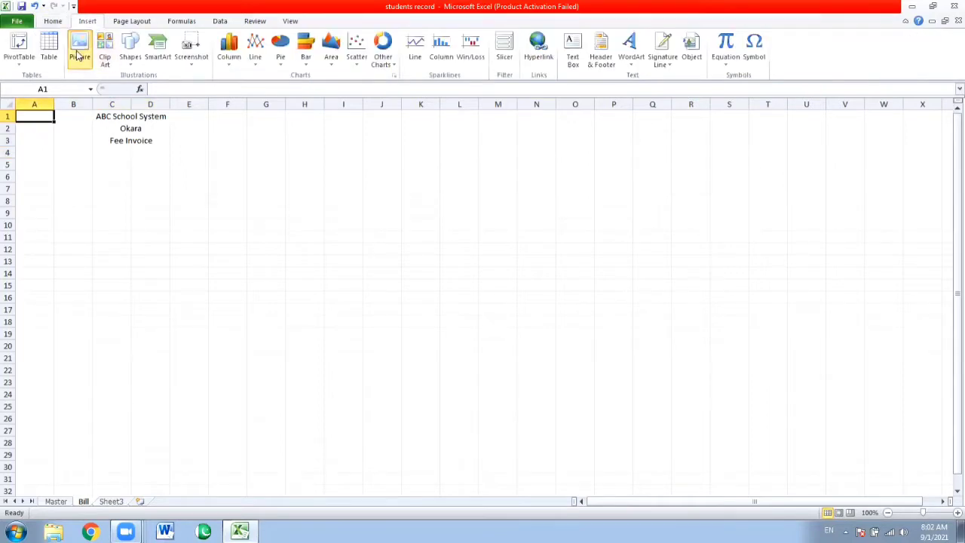
left_click(78, 54)
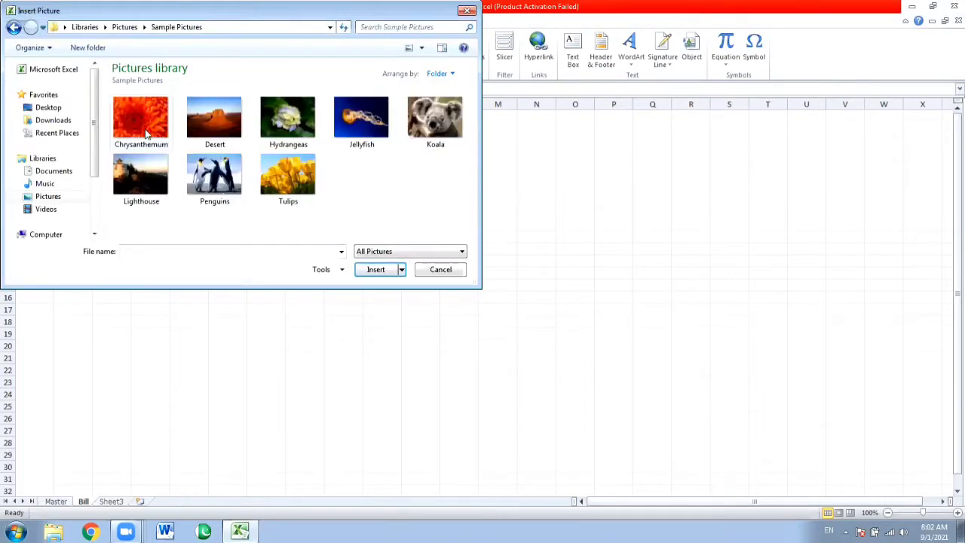
left_click(348, 113)
left_click(375, 270)
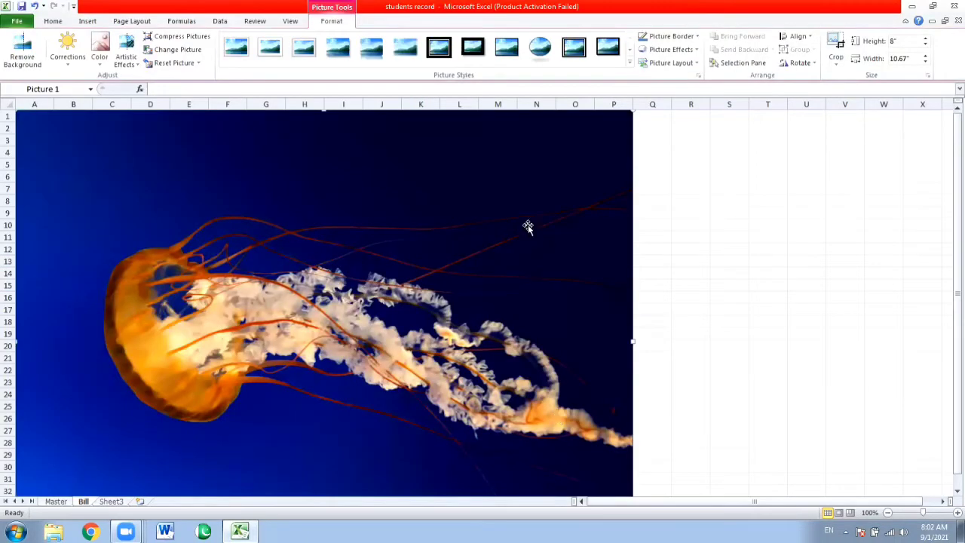
Shrink the jellyfish picture to about 4.11 by 5.52 inches and place it just below the heading rows
left_click_drag(528, 227, 536, 216)
left_click_drag(601, 454, 593, 439)
left_click(888, 513)
left_click_drag(343, 235, 420, 276)
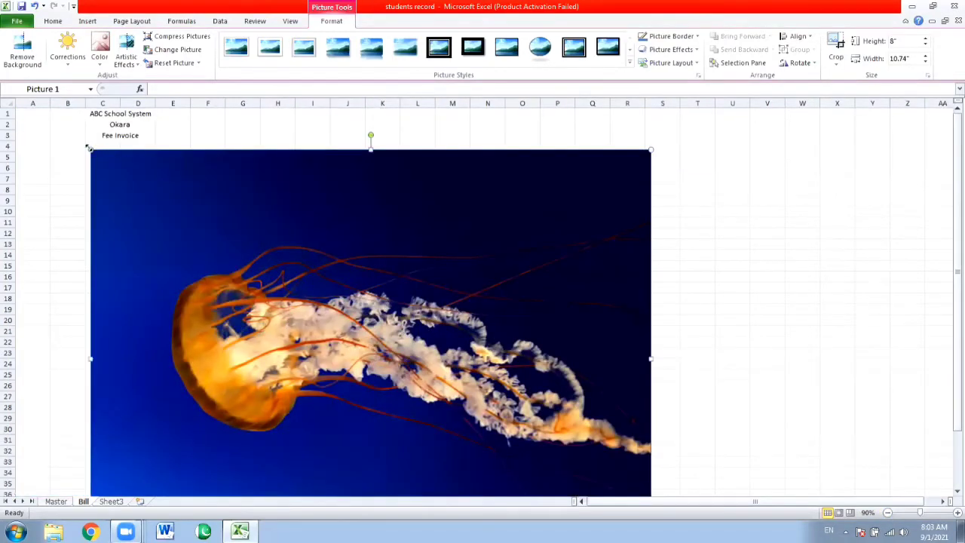
left_click_drag(92, 149, 363, 352)
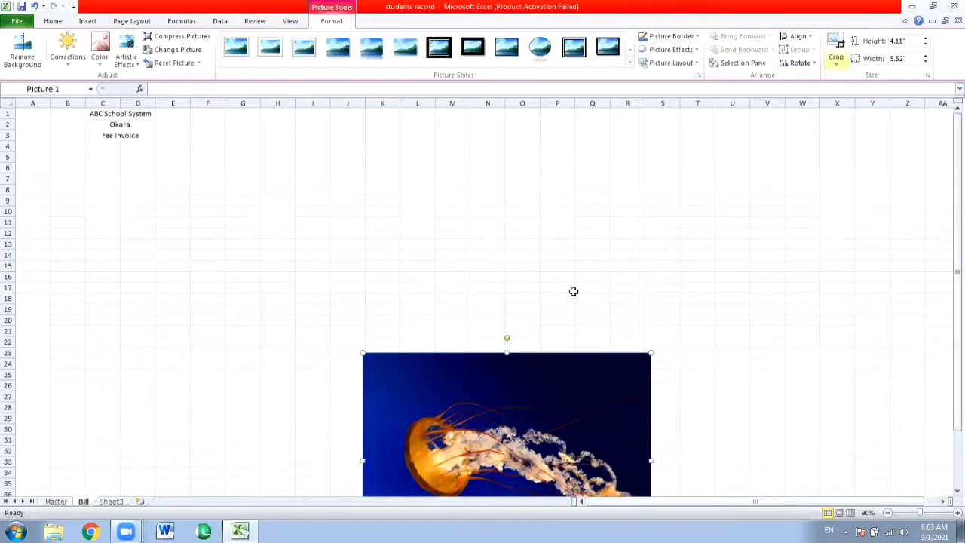
left_click_drag(502, 388, 258, 204)
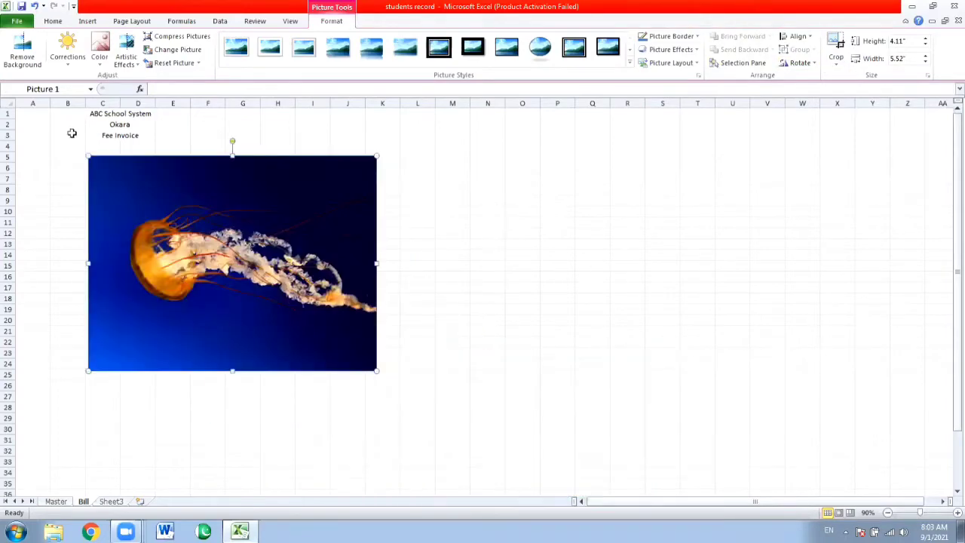
Reduce the picture to a small logo over cells A1:B4, beside the headings
left_click(958, 513)
scroll(952, 496, "down", 1)
left_click_drag(954, 206, 954, 197)
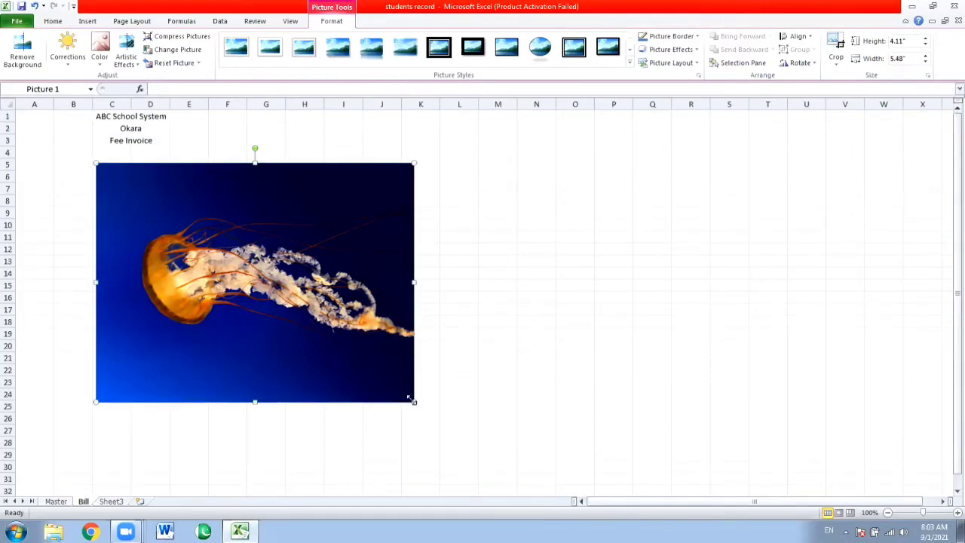
left_click_drag(414, 400, 48, 155)
left_click(141, 179)
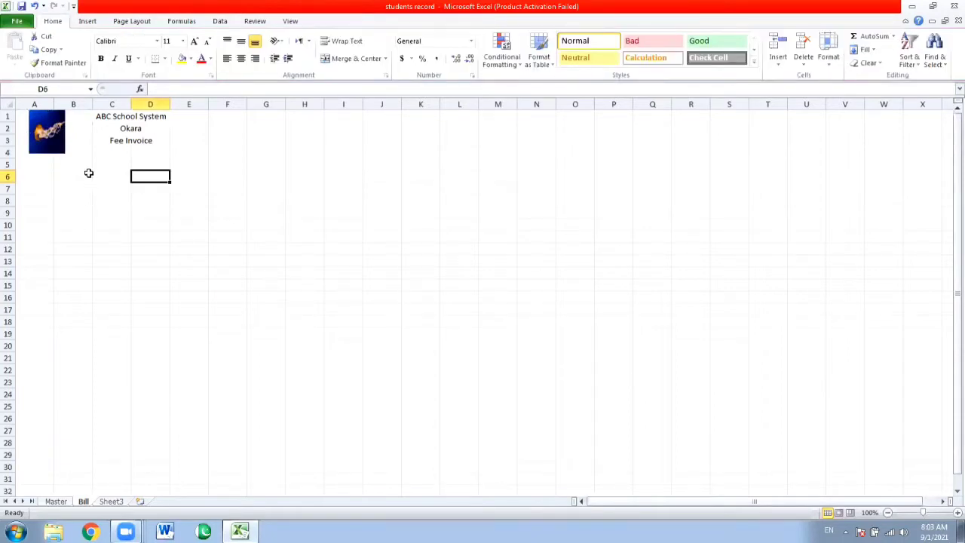
Shorten the logo so it ends within row 3, and move it into column B next to the school name
left_click(46, 152)
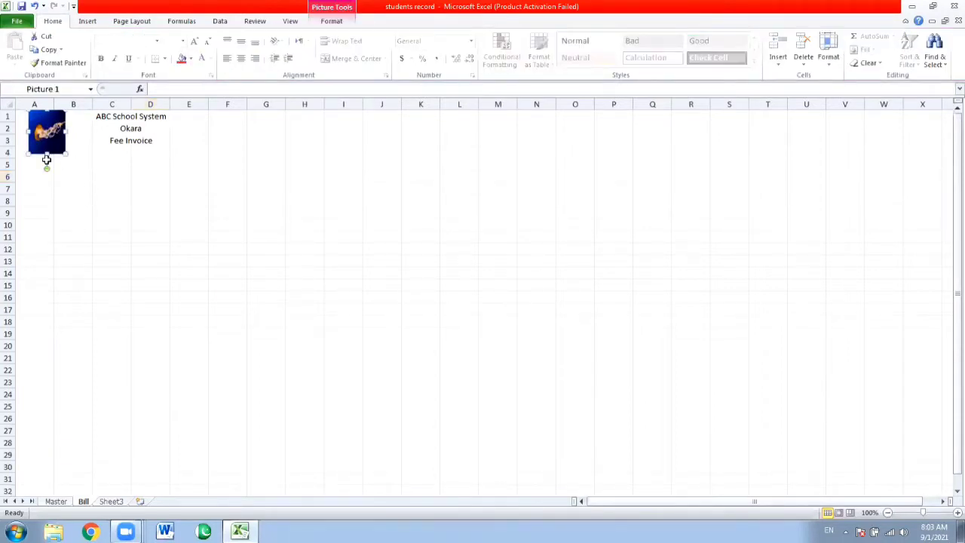
left_click_drag(47, 153, 46, 137)
left_click(103, 175)
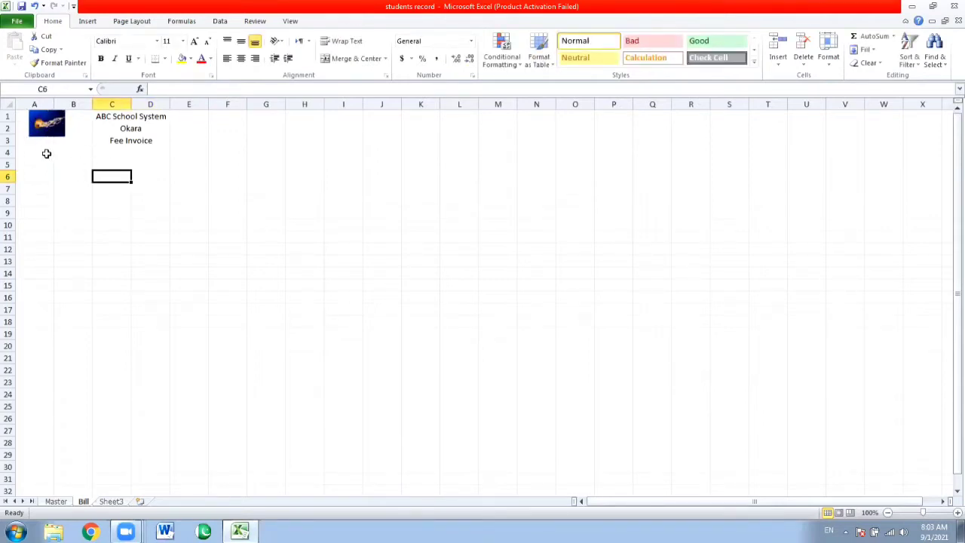
left_click_drag(45, 153, 181, 187)
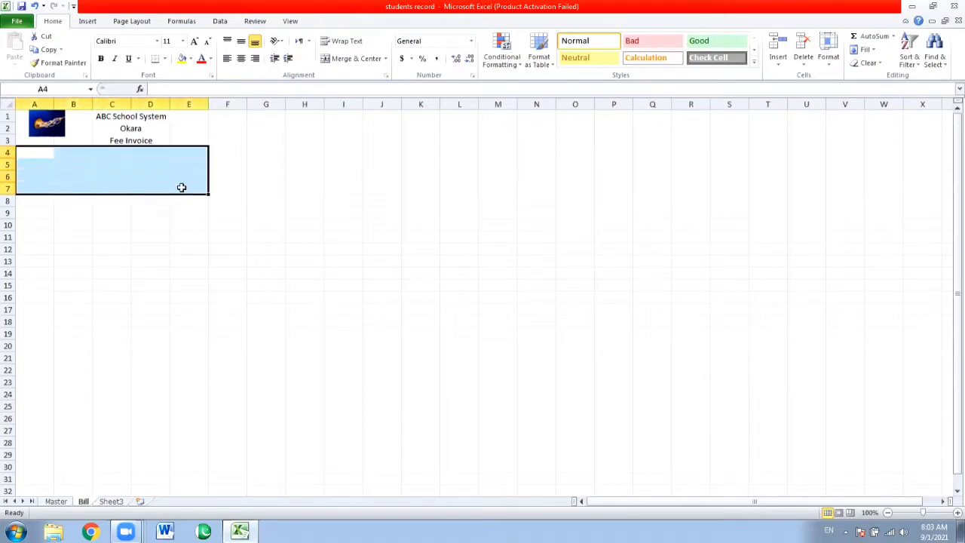
left_click_drag(43, 128, 71, 130)
left_click(67, 151)
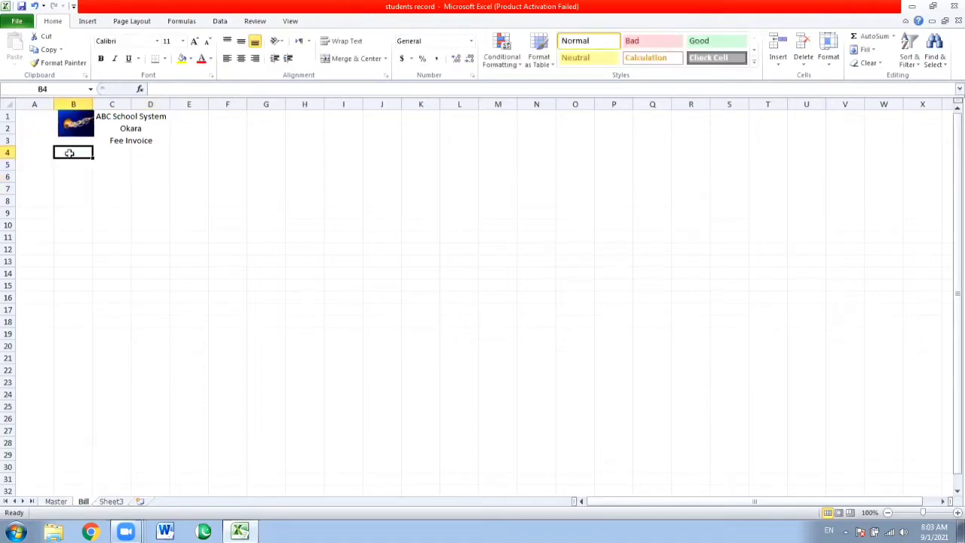
Merge and center cells A4:F6 below the Fee Invoice heading and enter "Admin" in the merged cell
double_click(70, 153)
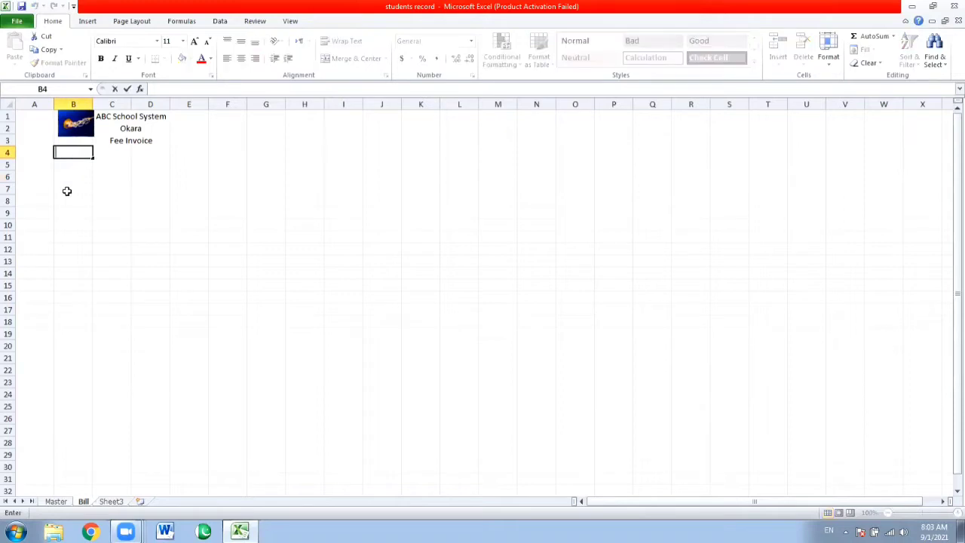
left_click(67, 189)
left_click_drag(42, 148, 210, 176)
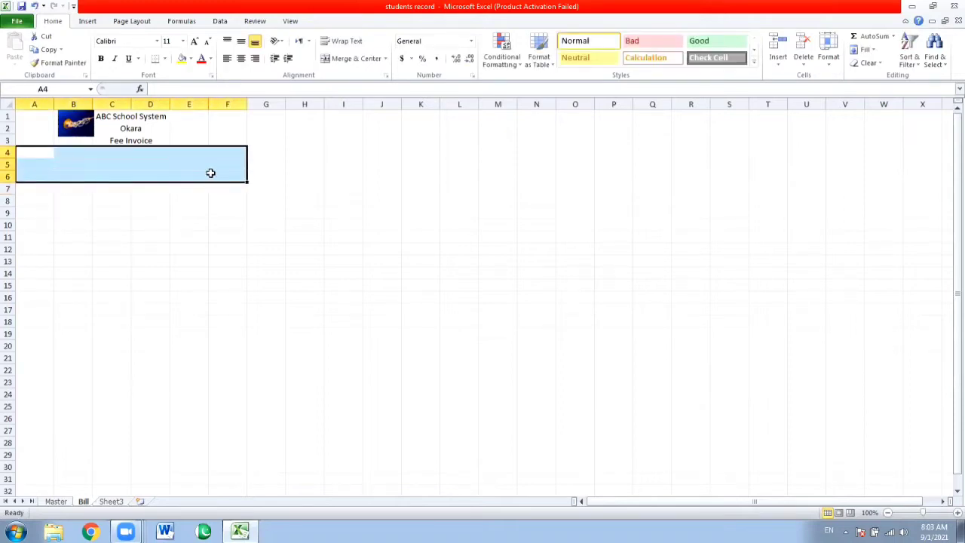
left_click(345, 59)
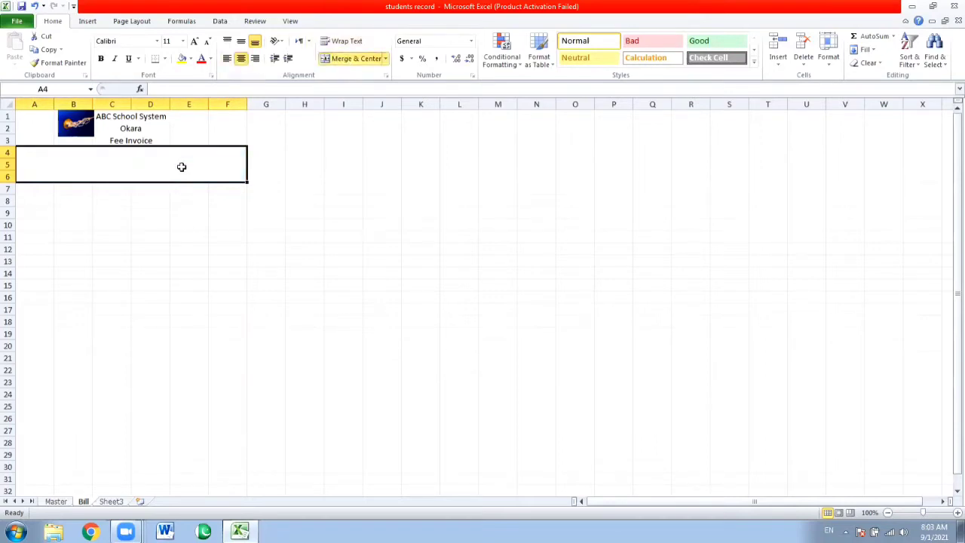
type("a")
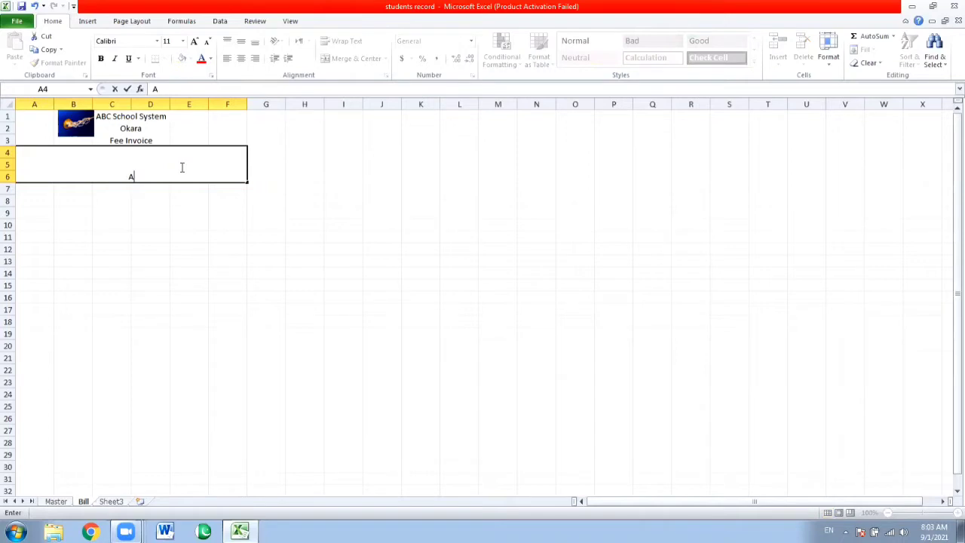
type("dmin")
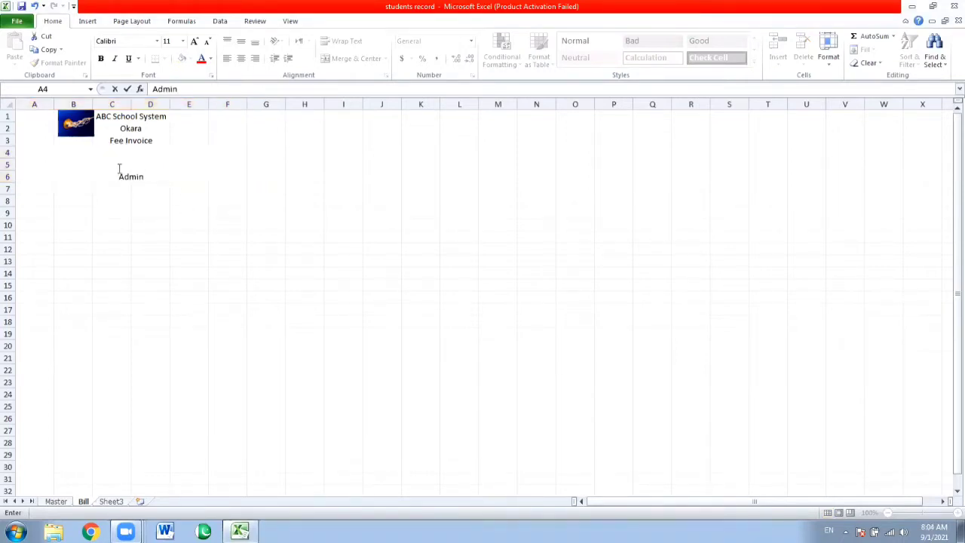
left_click(135, 199)
Middle-align the Admin heading vertically, make it bold, and increase its font size to 18
left_click(125, 166)
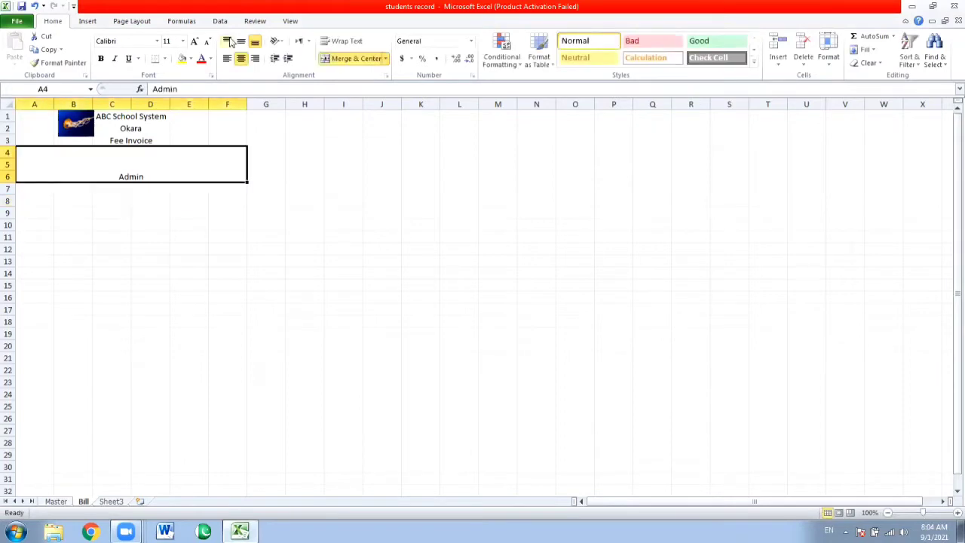
left_click(239, 41)
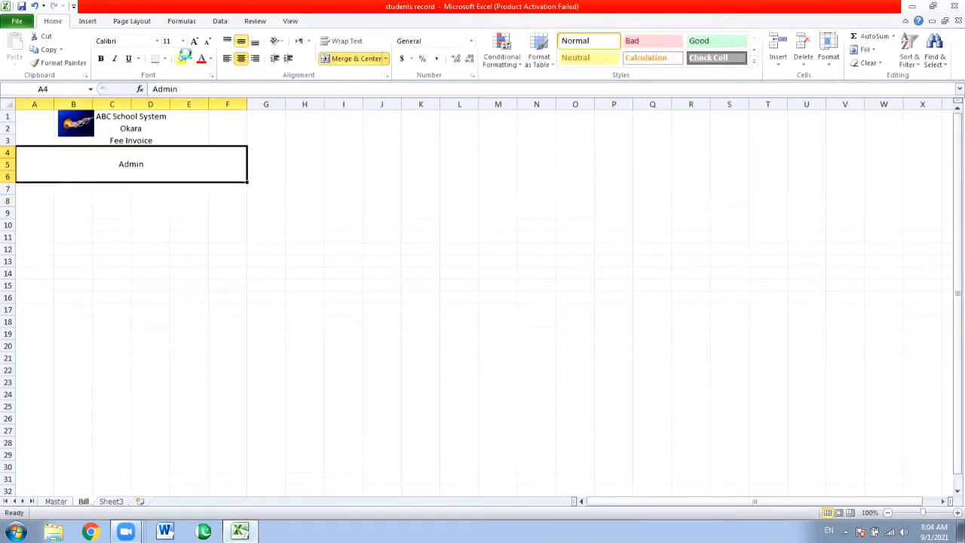
left_click(100, 59)
left_click(194, 41)
left_click(194, 41)
left_click(193, 40)
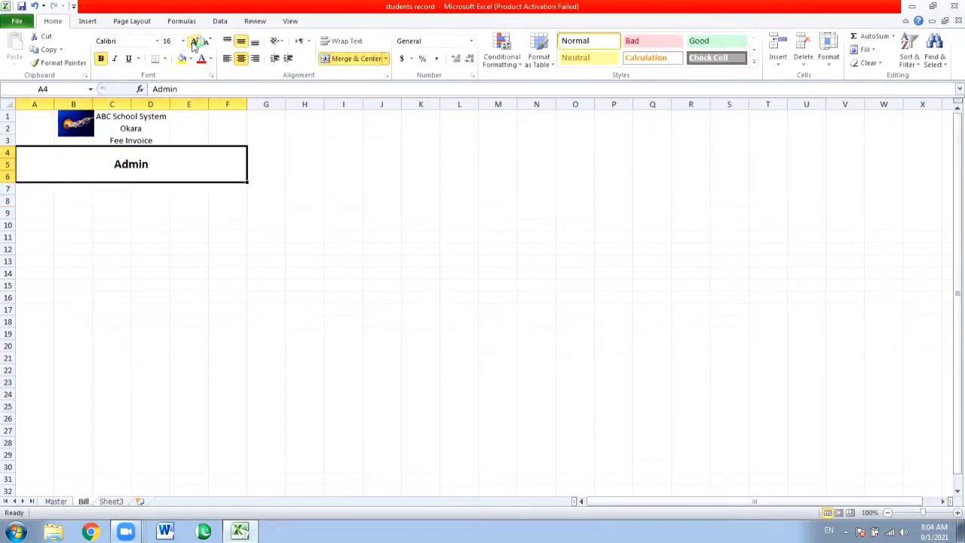
left_click(194, 41)
left_click(155, 212)
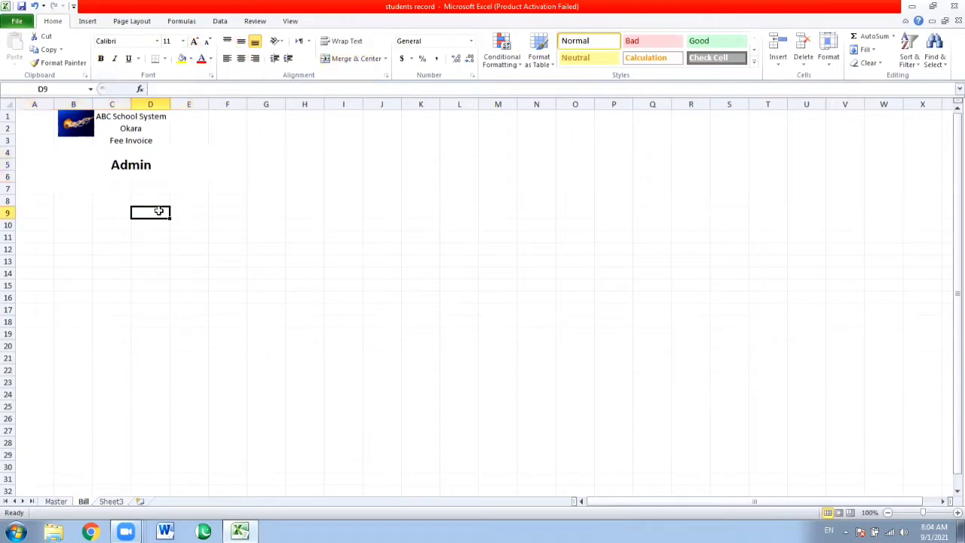
Apply all borders to the merged Admin cell A4:F6
left_click(140, 165)
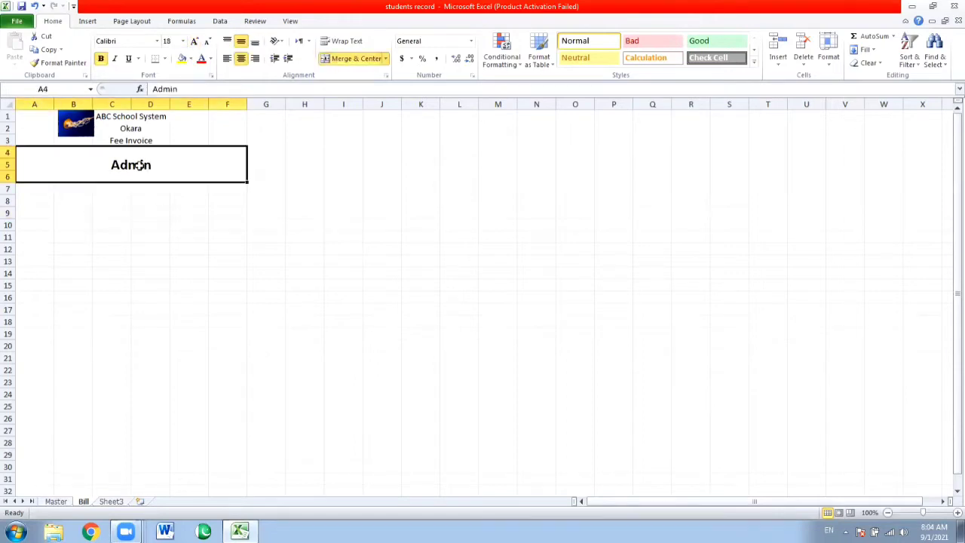
left_click(165, 58)
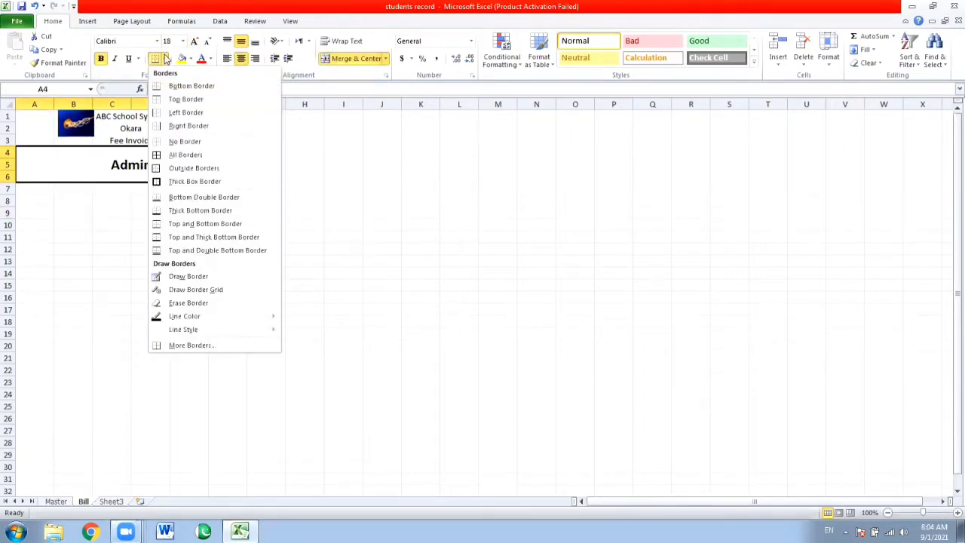
left_click(203, 156)
left_click(189, 261)
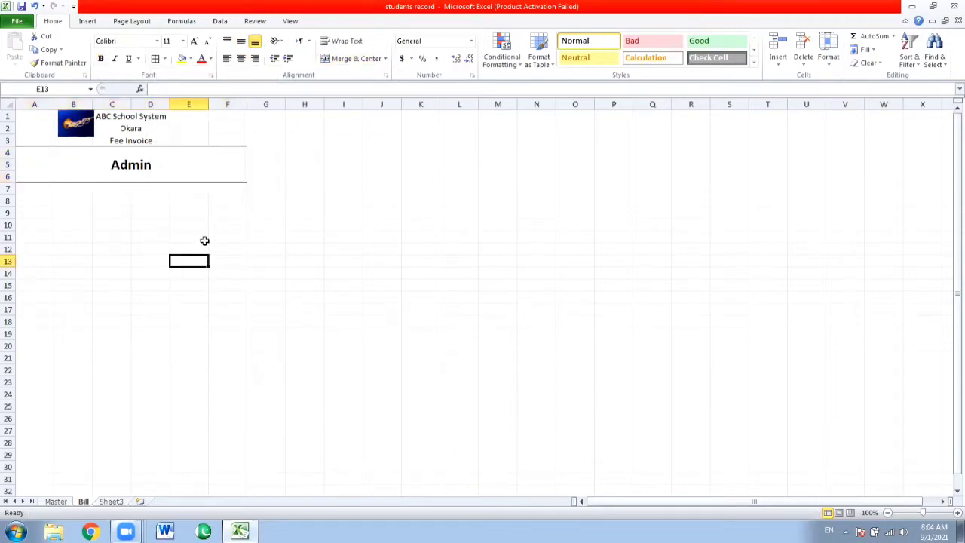
Enter the labels "invoice#" in cell A8 and "Date:" in cell C8
left_click(41, 203)
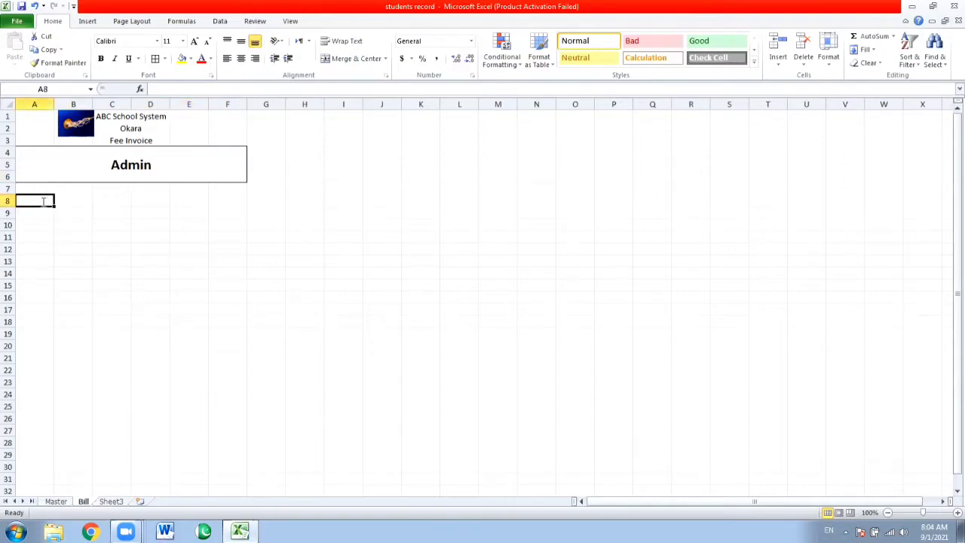
type("invoice#")
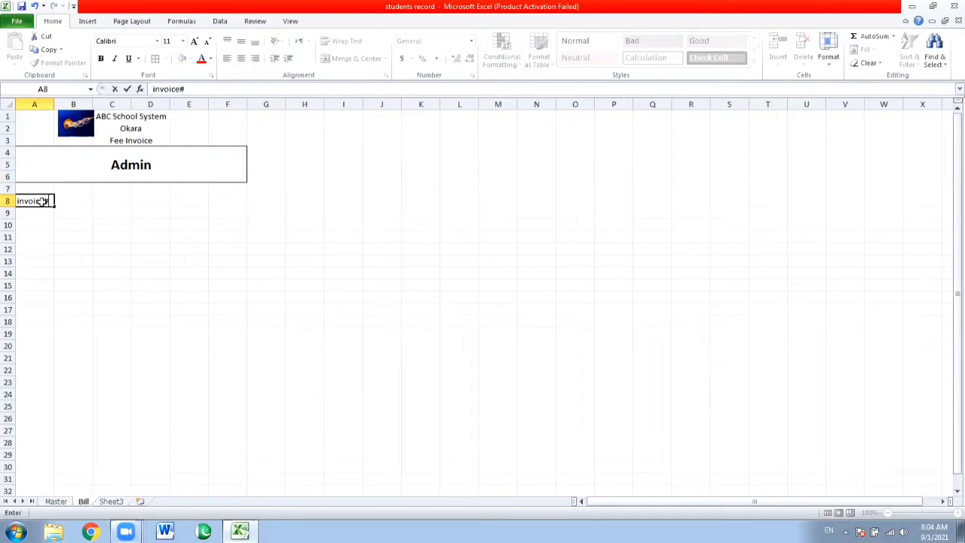
key("Tab")
key("Tab")
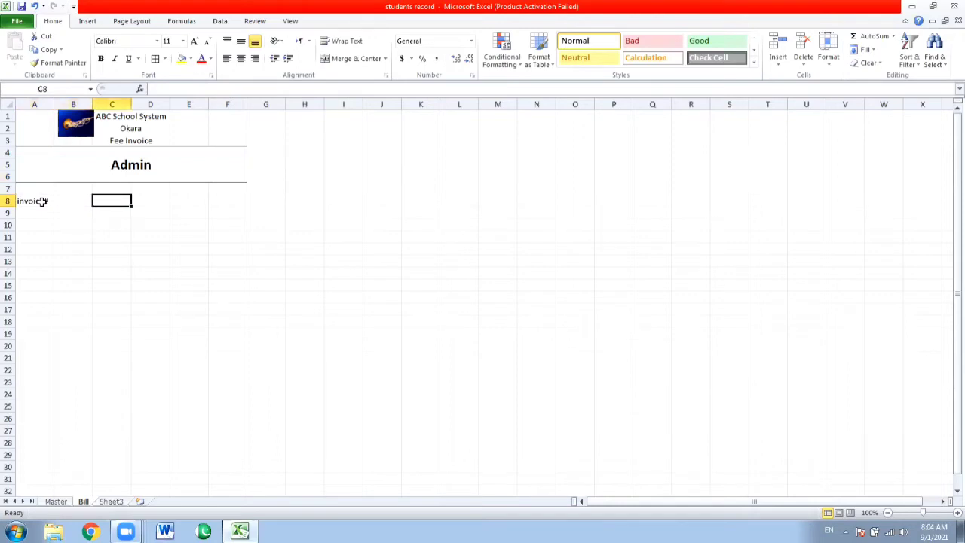
type("dat")
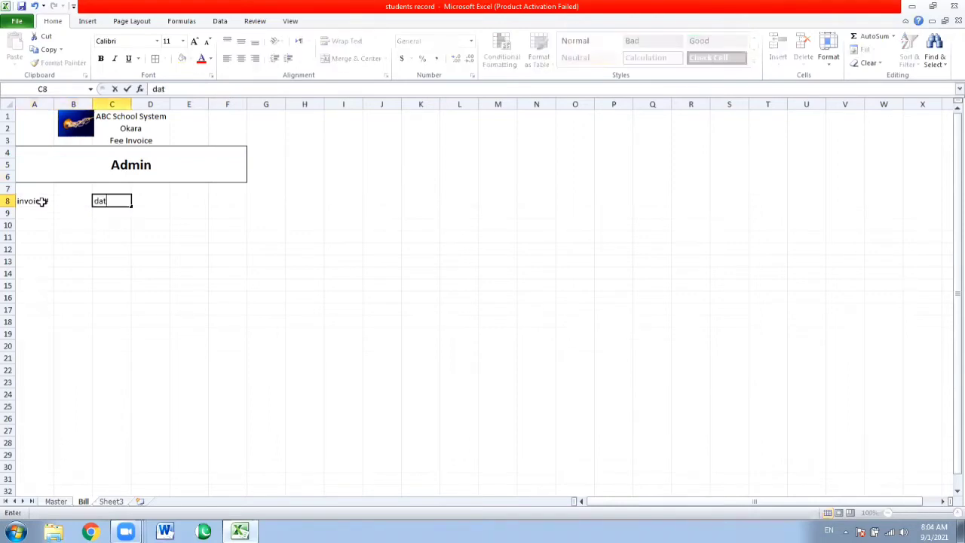
key("BackSpace")
key("BackSpace")
key("BackSpace")
type("ate")
key("Tab")
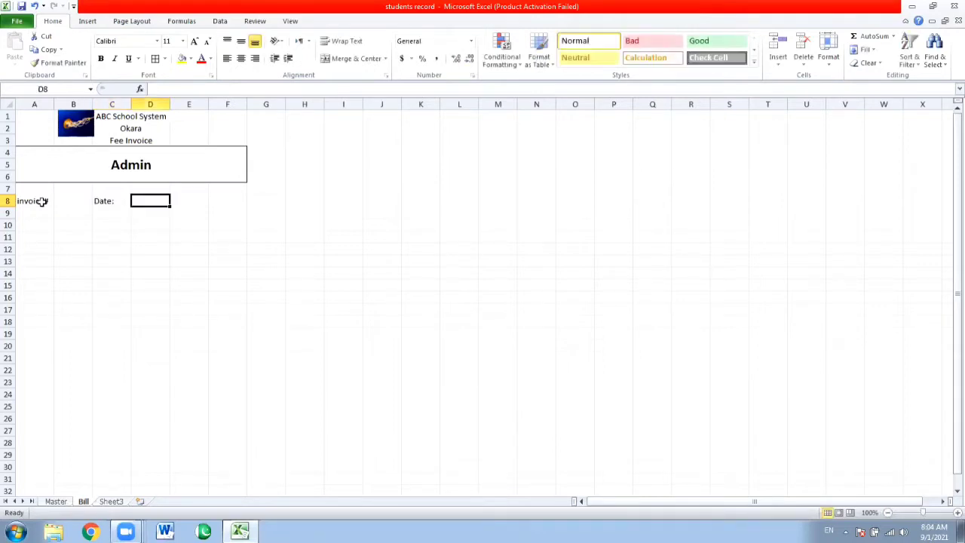
Unmerge the Admin cell A4:F6 and merge and center B4:E6 instead
left_click(208, 151)
left_click(339, 60)
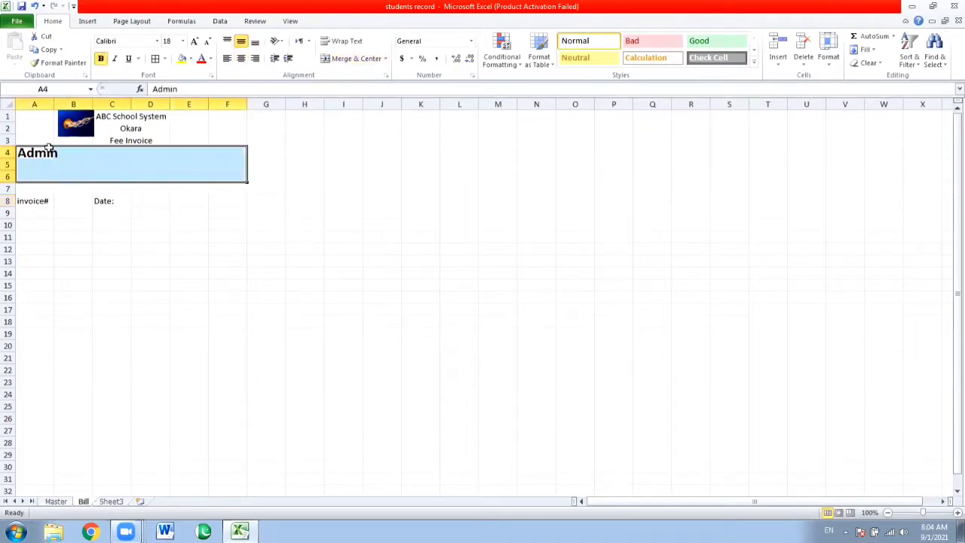
left_click_drag(69, 151, 193, 179)
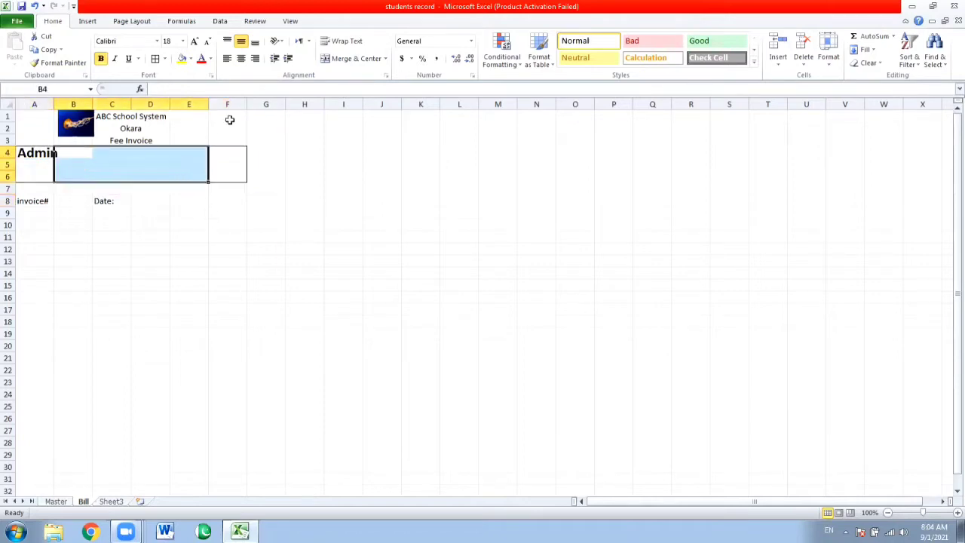
left_click(341, 59)
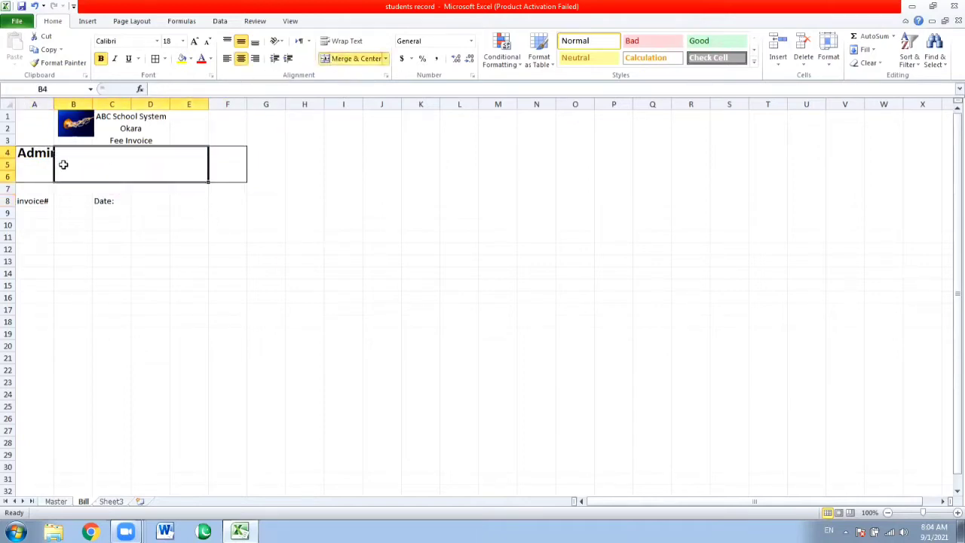
Clear the Admin text from A4 and remove the borders from A4:F7
left_click(42, 151)
key("Delete")
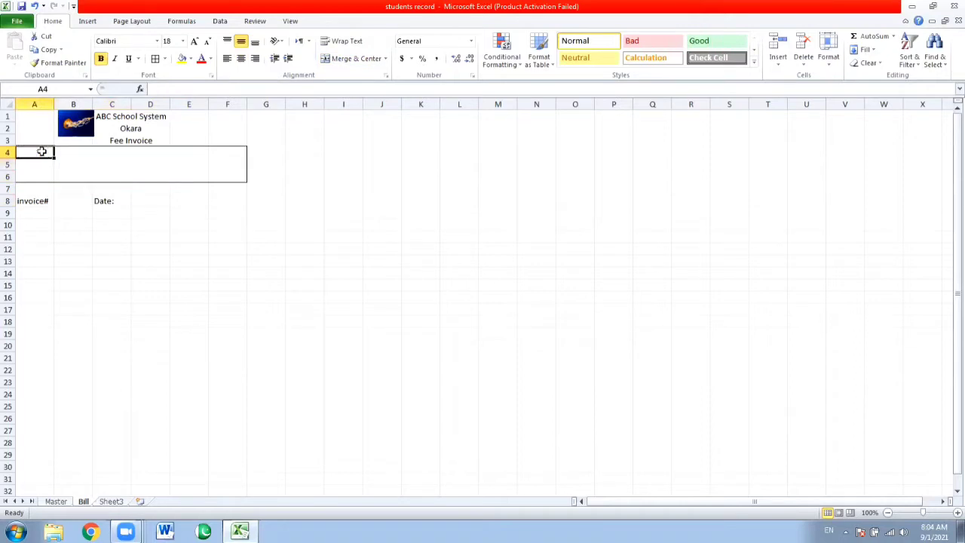
key("shift+Down")
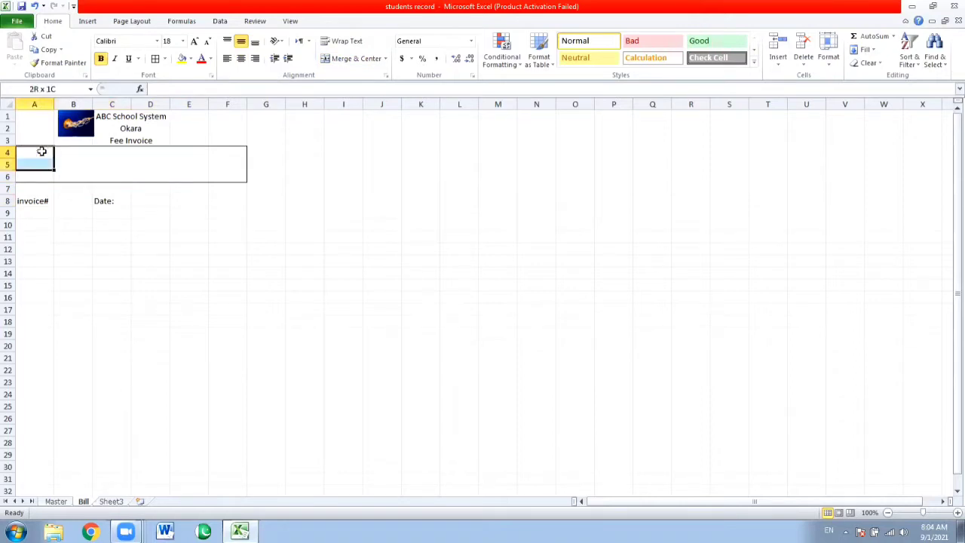
key("shift+Down")
key("shift+Right")
key("shift+Down")
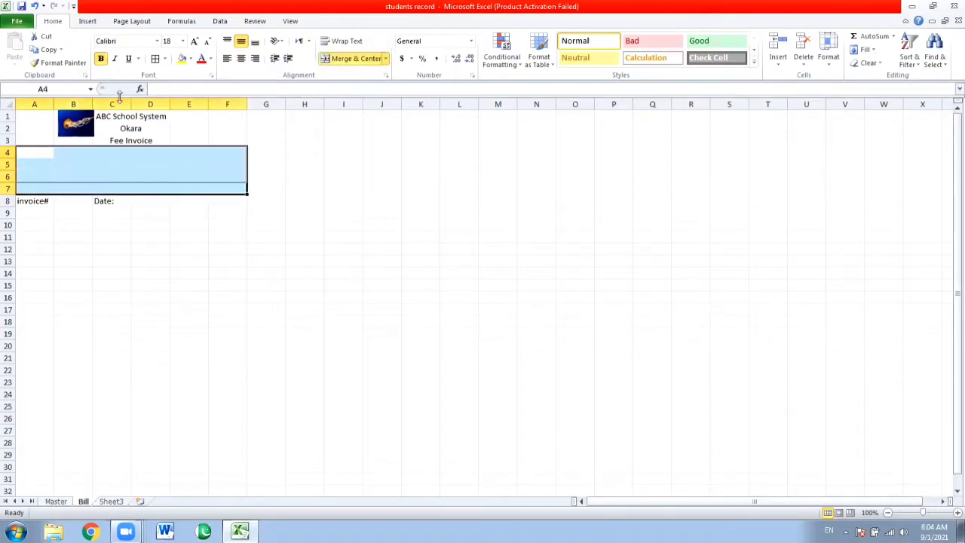
left_click(166, 59)
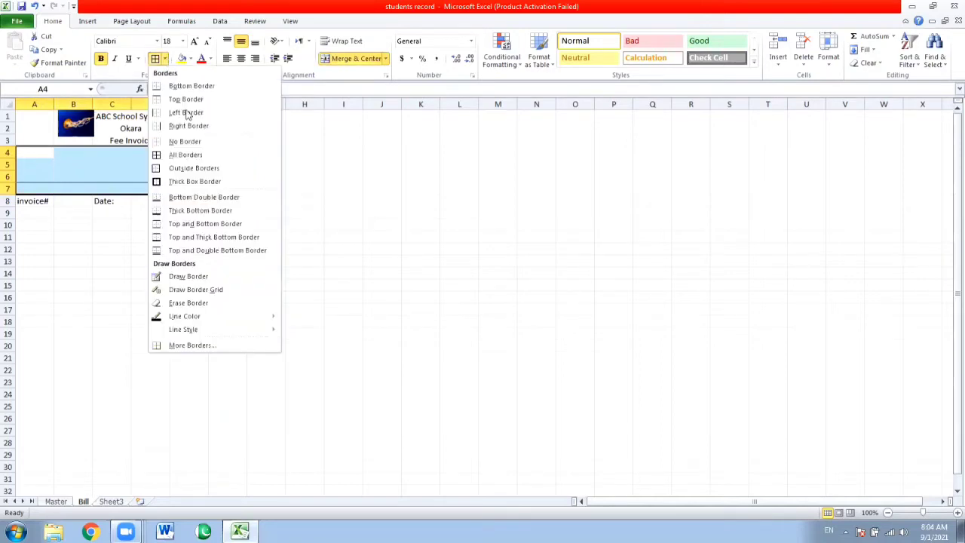
left_click(192, 147)
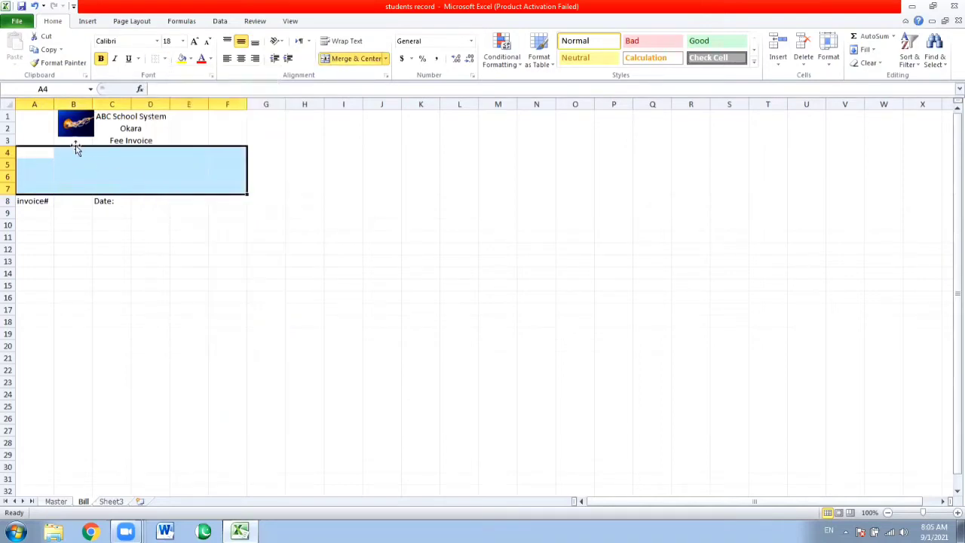
double_click(76, 147)
Enter "Admin" in the merged cell B4:E6 under the Fee Invoice heading
left_click(79, 163)
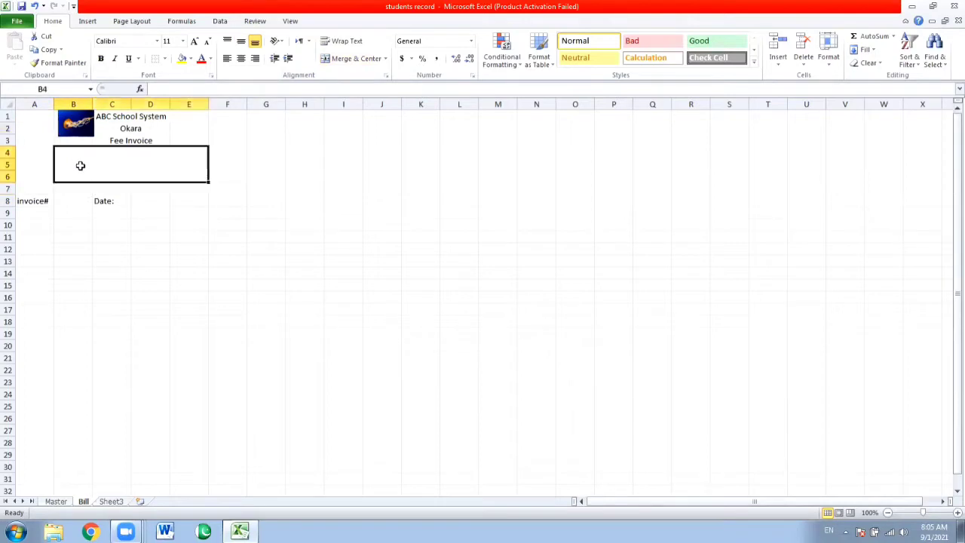
type("ad")
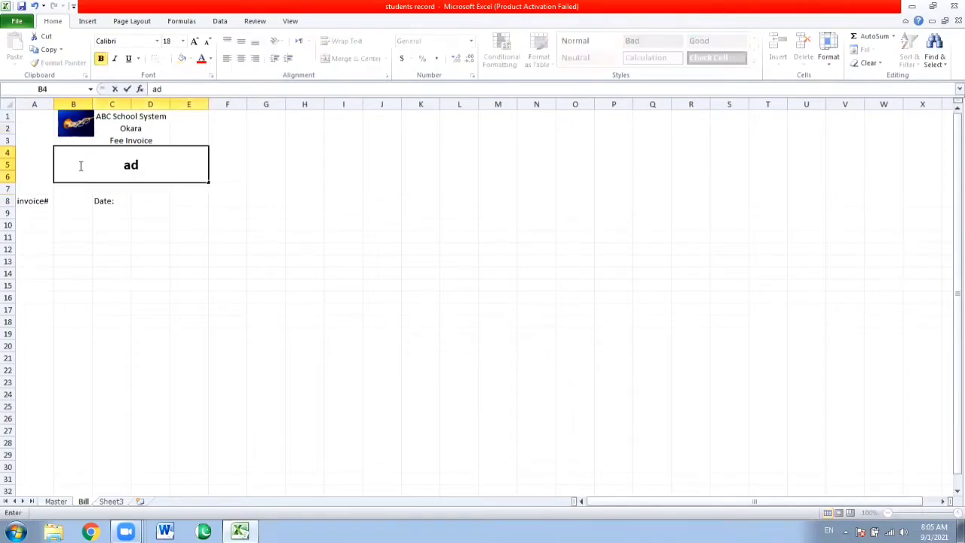
type("m")
key("BackSpace")
key("BackSpace")
key("BackSpace")
type("Admin")
key("Return")
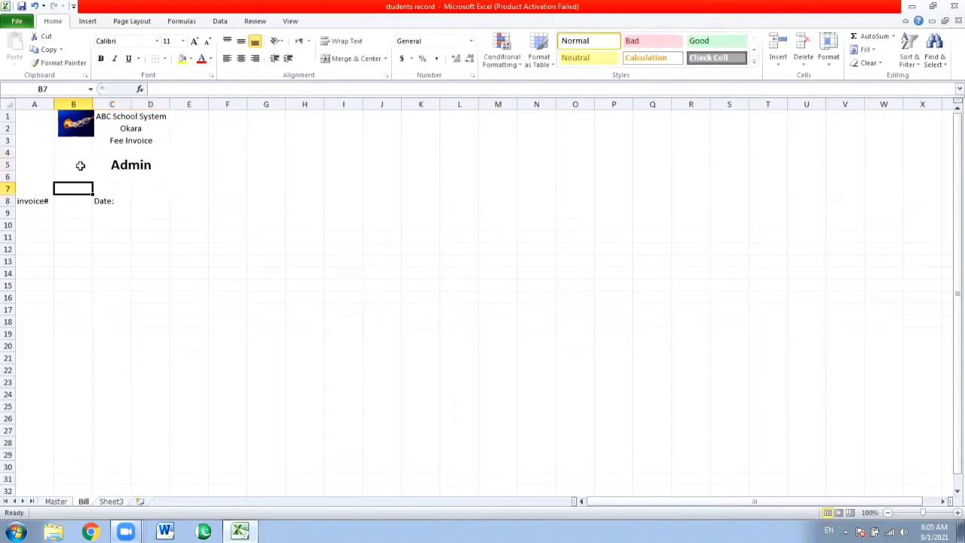
left_click(106, 164)
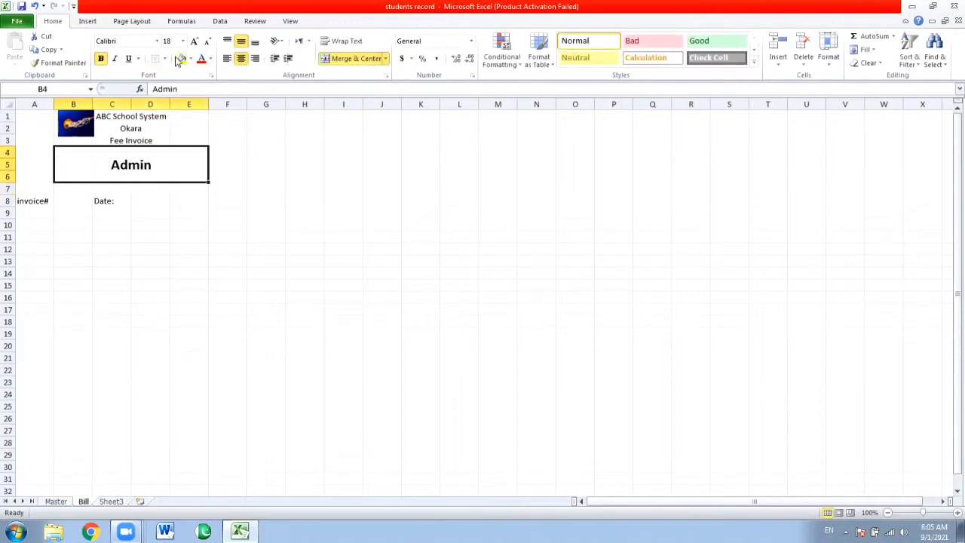
Move the "Date:" label from C8 to D8 and the "invoice#" label from A8 to B8
left_click(84, 199)
left_click(105, 200)
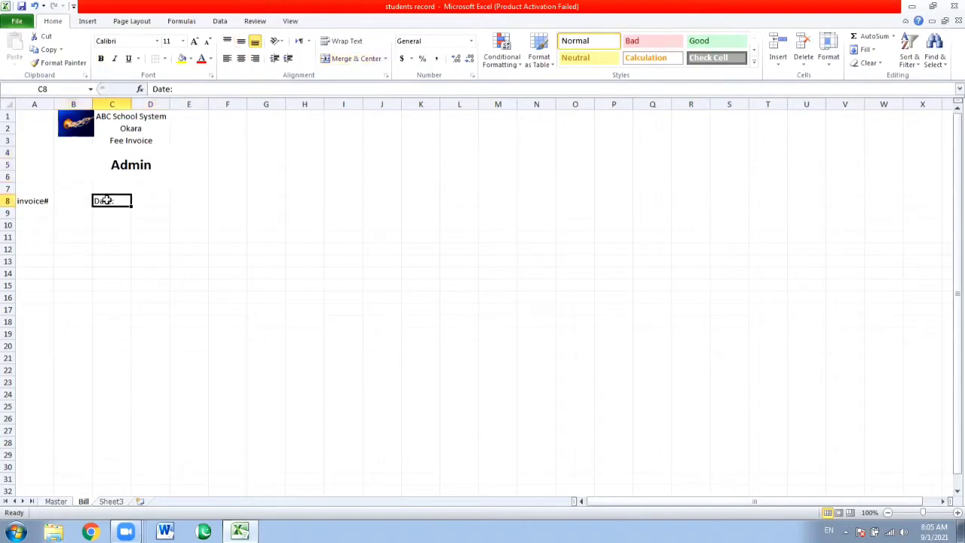
key("ctrl+c")
key("Right")
key("Return")
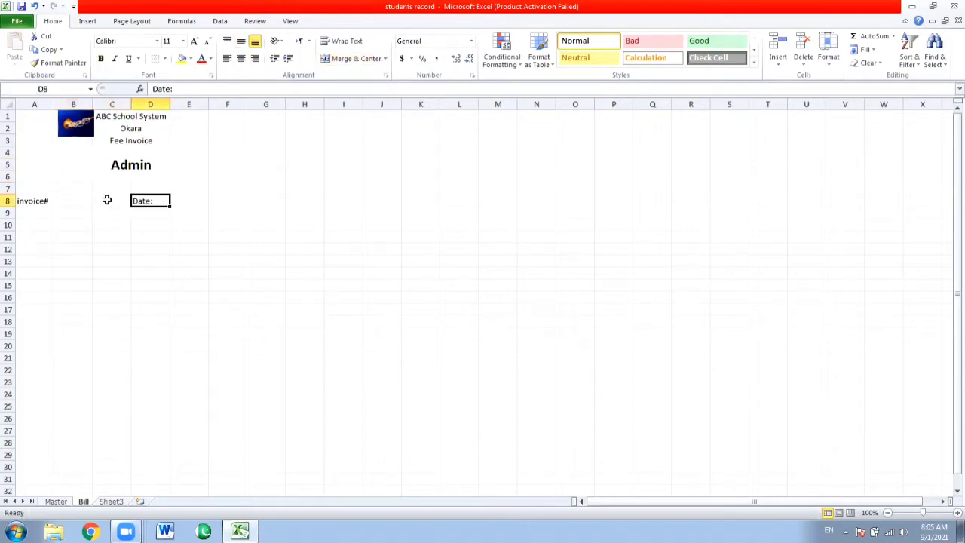
key("Left")
key("Left")
key("Left")
key("ctrl+c")
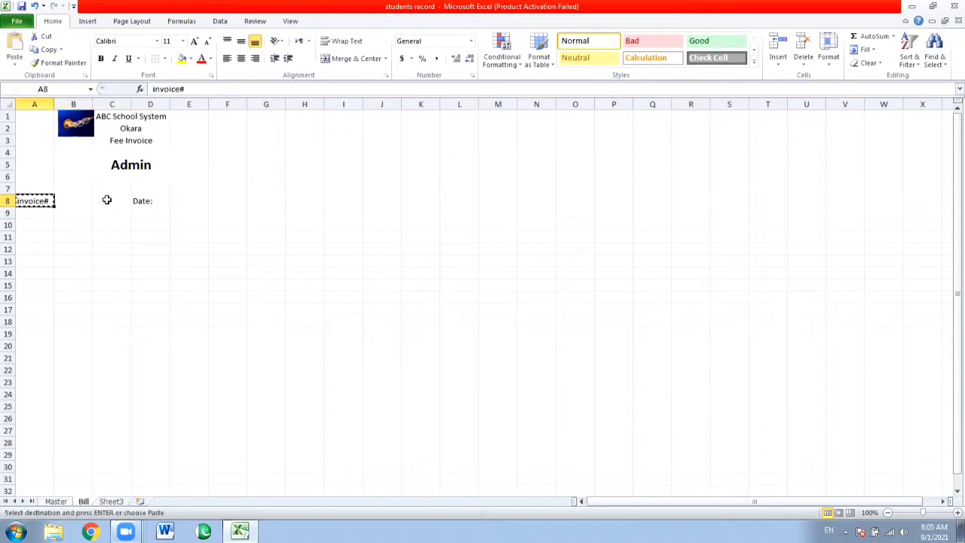
key("Right")
key("Return")
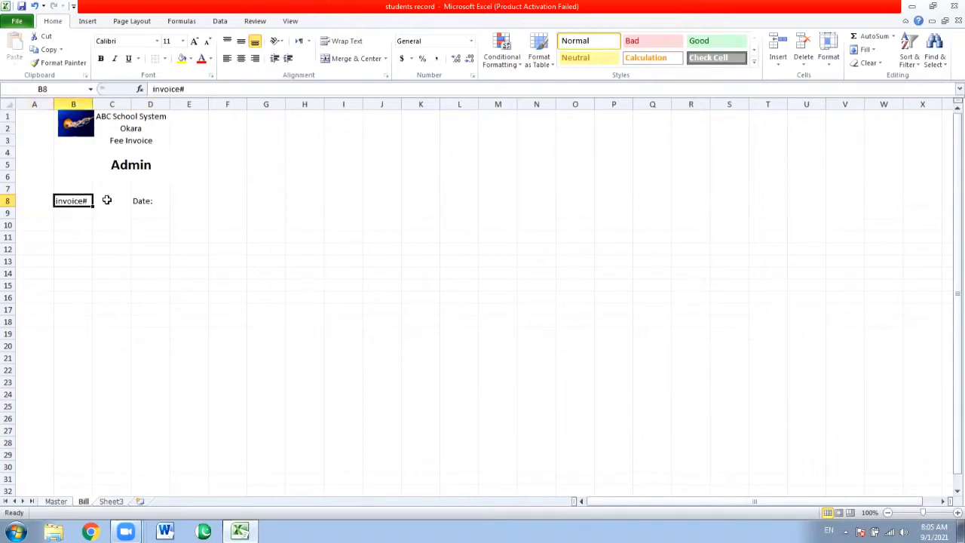
Enter the label "studnt name:" in B9 below the invoice# label
left_click(164, 164)
left_click(135, 224)
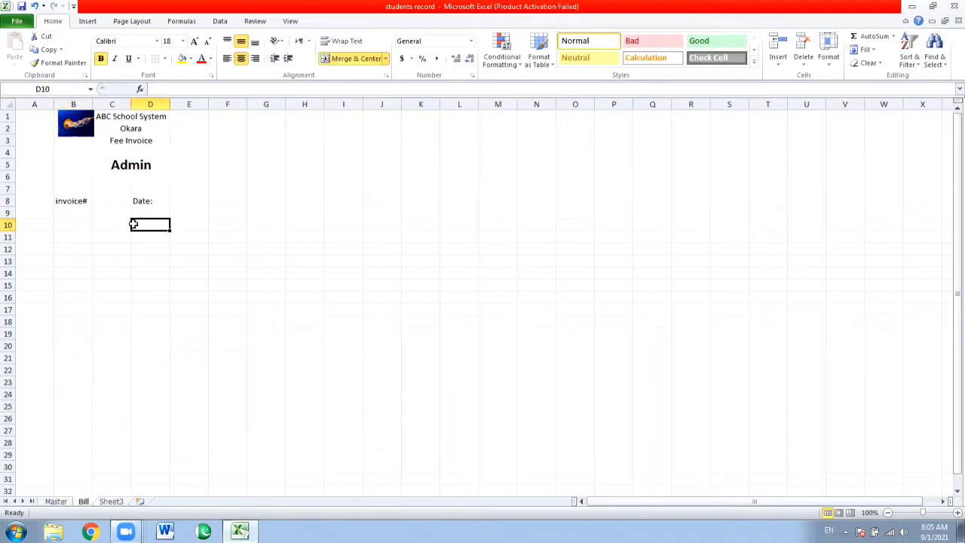
left_click(67, 214)
type("stu")
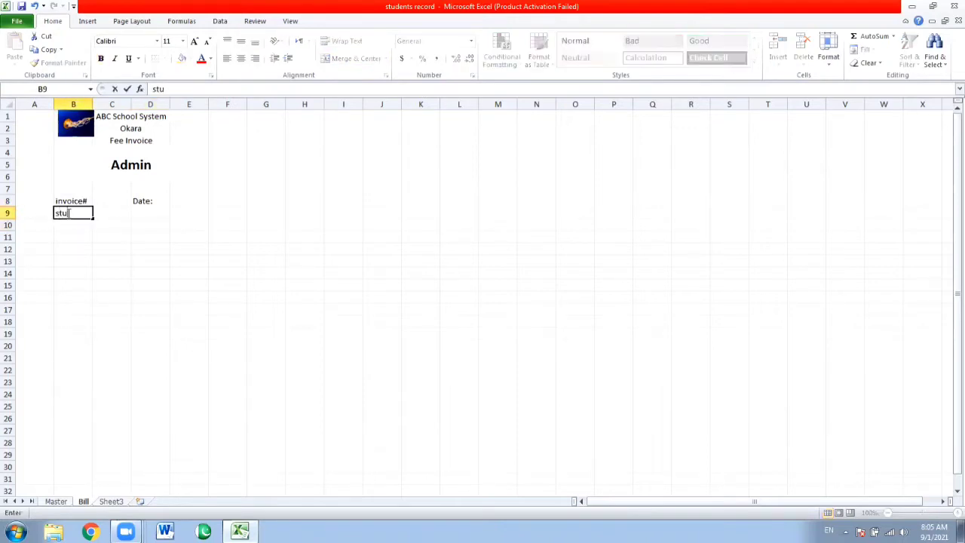
type("dnt name")
key("Return")
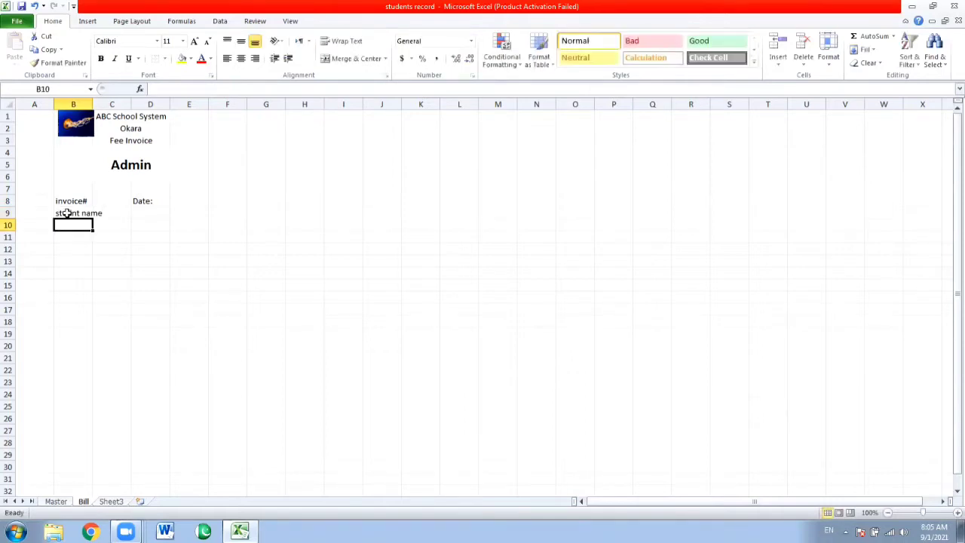
left_click(67, 214)
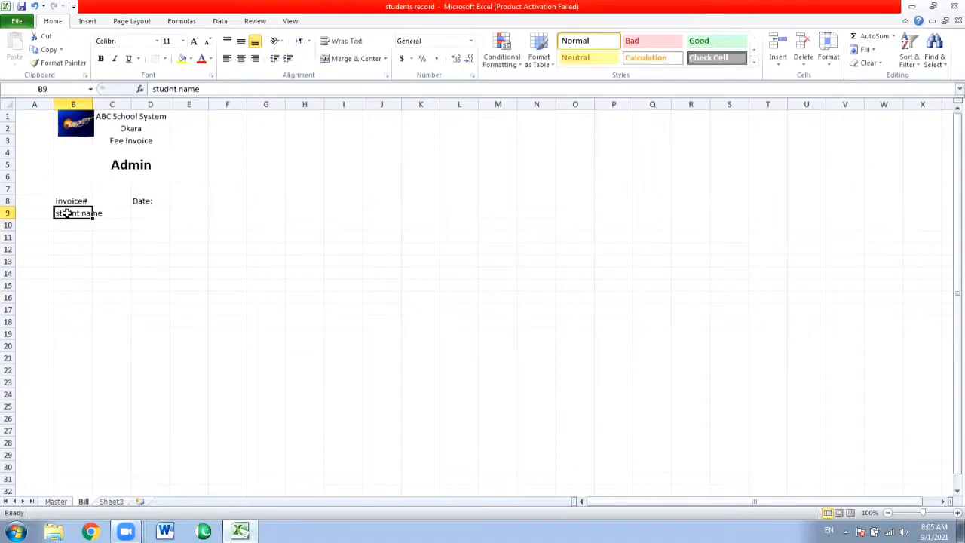
double_click(67, 214)
type(":")
key("Return")
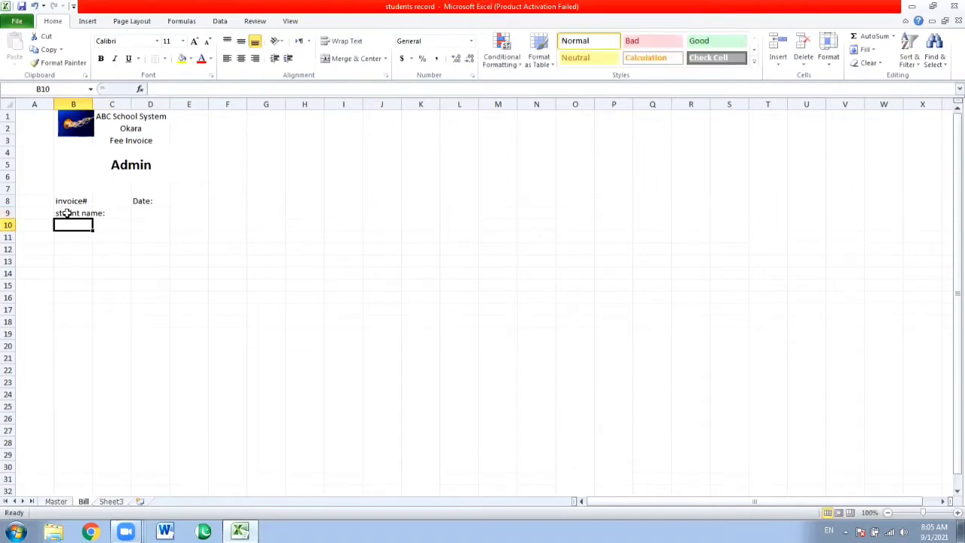
Enter the labels "Father Name", "Class" and "Reg#" in B10, B11 and B12
type("Fa")
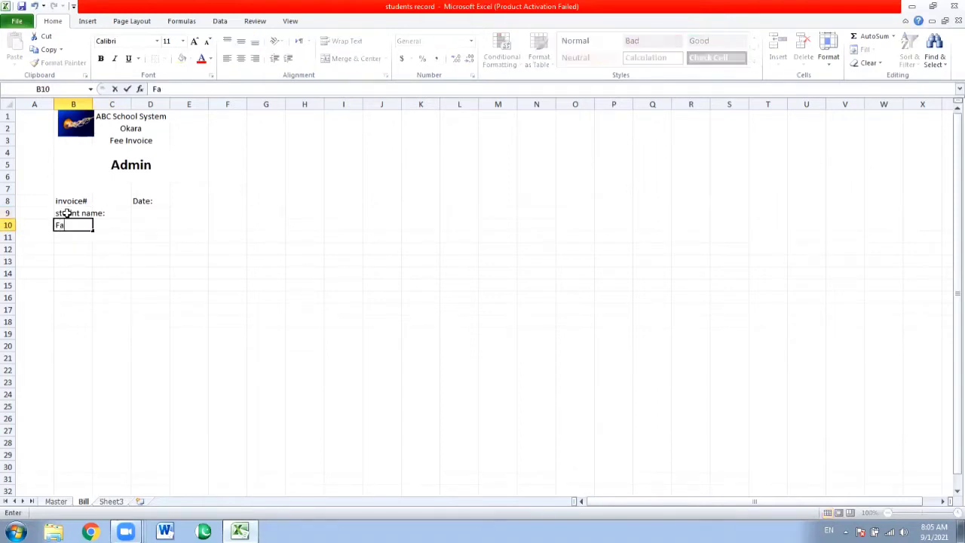
type("therv")
type("me")
key("Return")
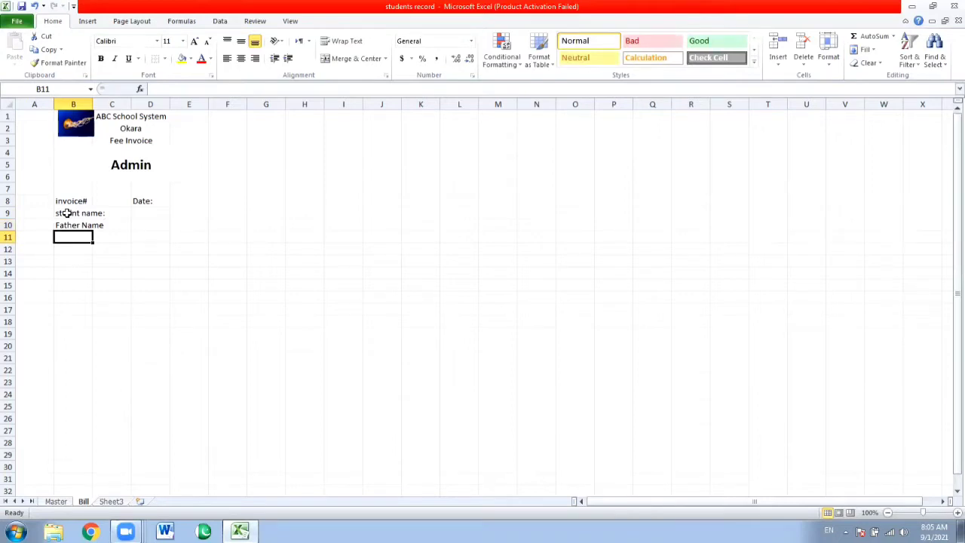
type("Class")
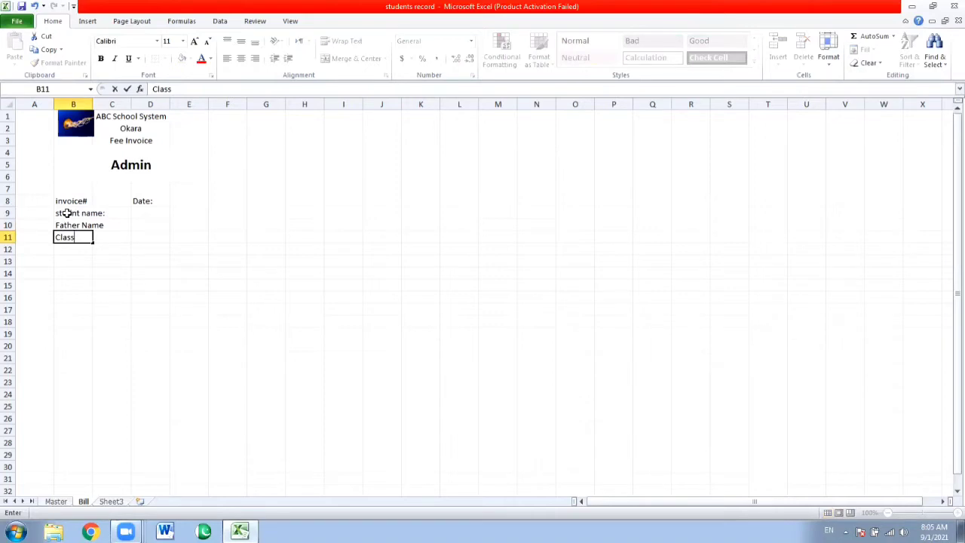
key("Return")
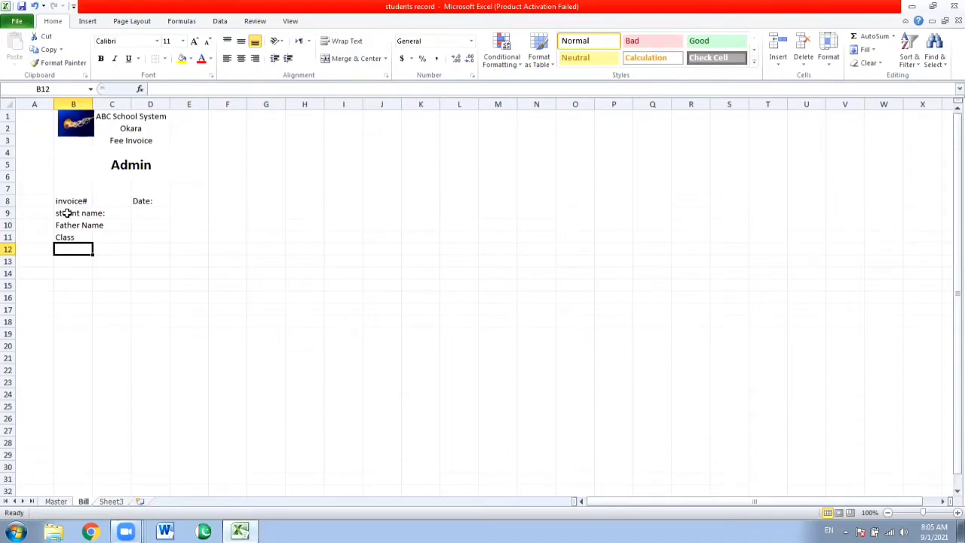
type("R")
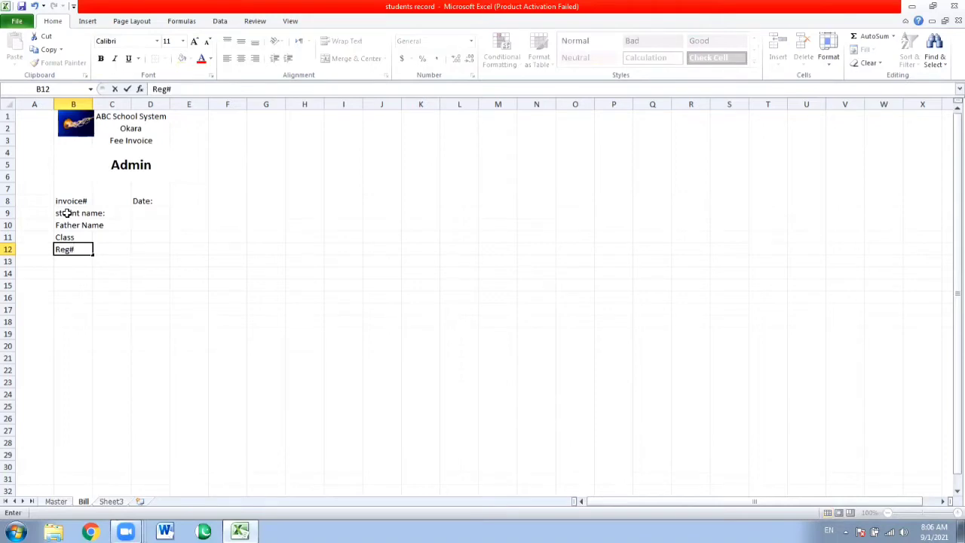
type("eg#")
key("Tab")
Apply all borders to the merged Admin cell B4:E6
key("Up")
key("Up")
key("Up")
key("Up")
key("Up")
key("Up")
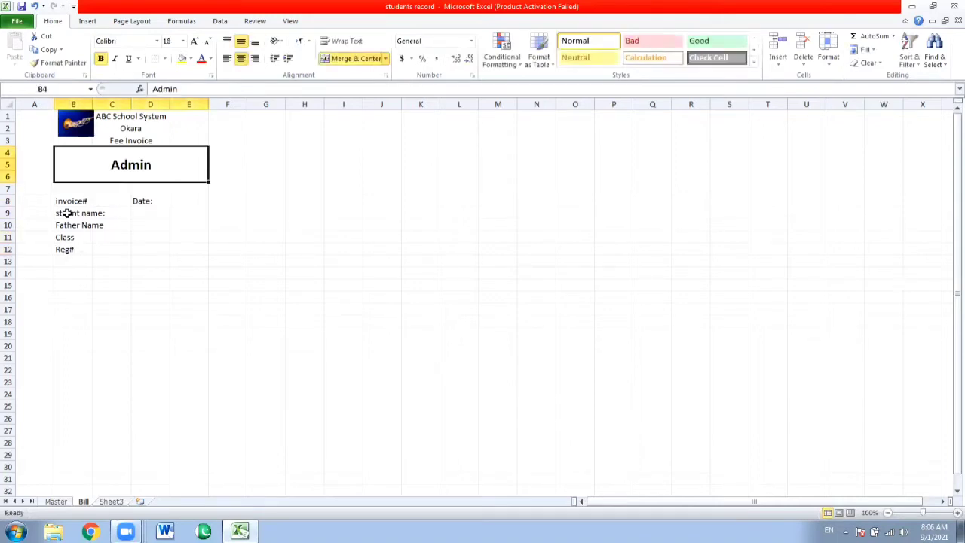
left_click(164, 59)
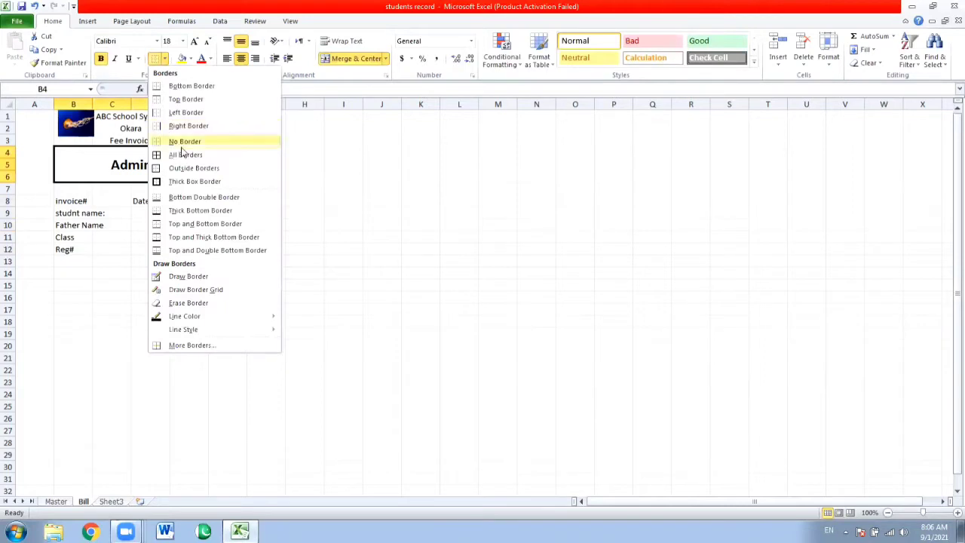
left_click(186, 154)
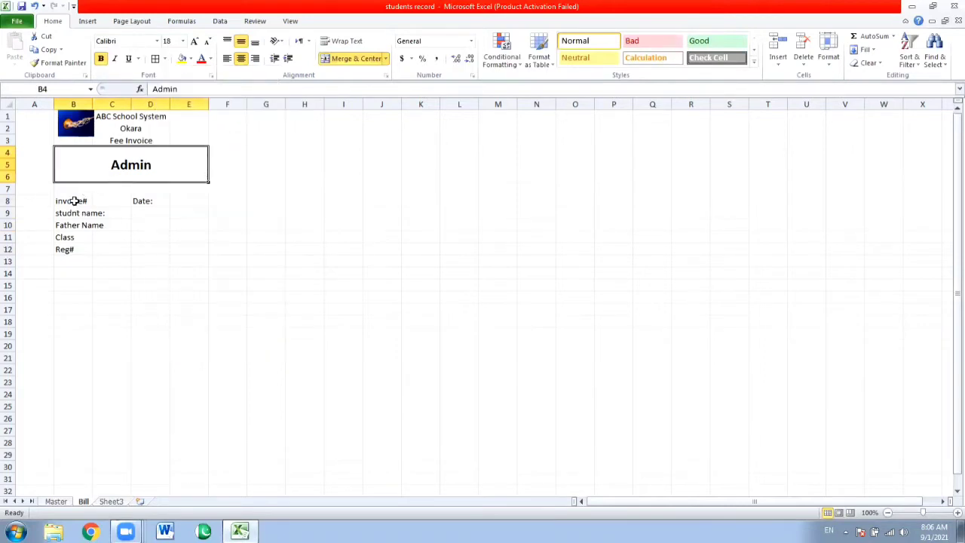
Merge and center each of the student name, Father Name and Class labels across columns B and C in rows 9 to 11
left_click_drag(75, 201, 190, 247)
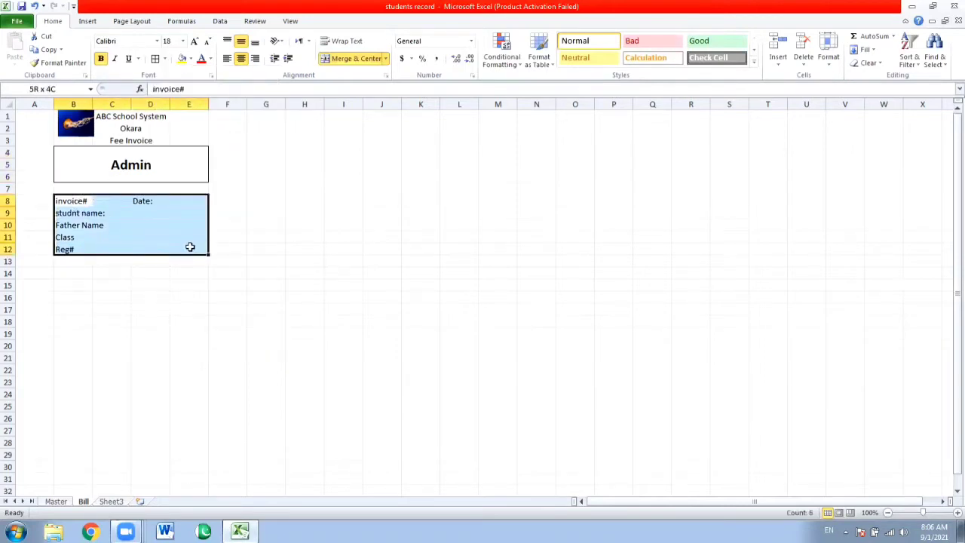
left_click(129, 247)
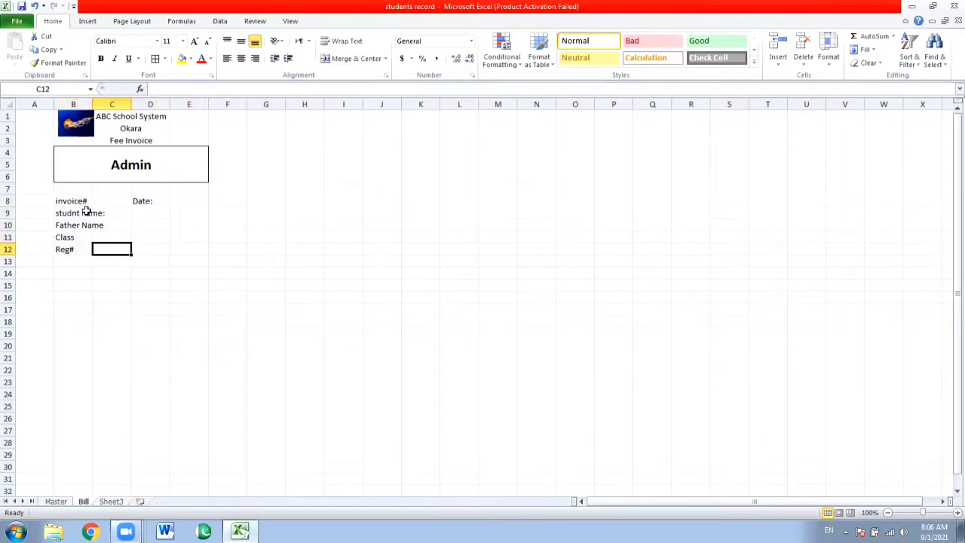
left_click_drag(87, 212, 105, 212)
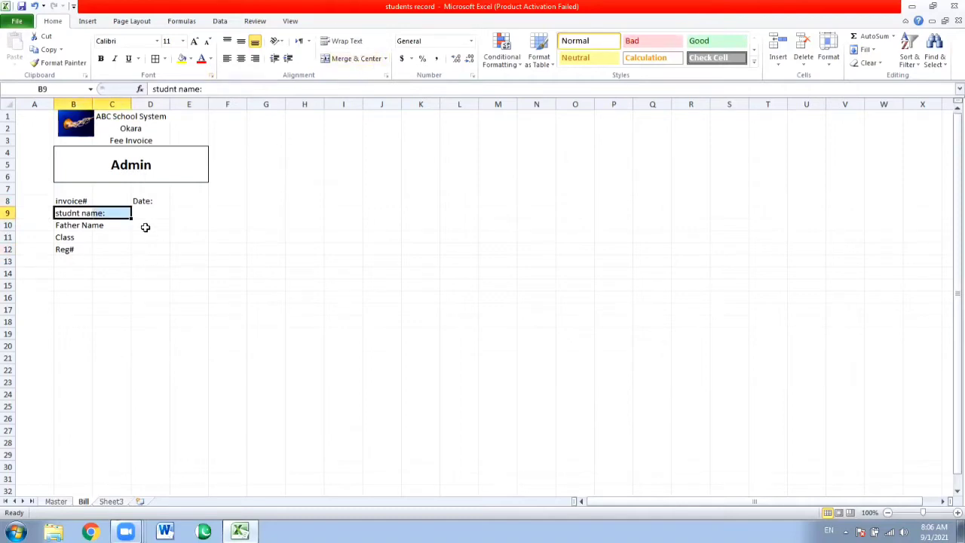
left_click(343, 60)
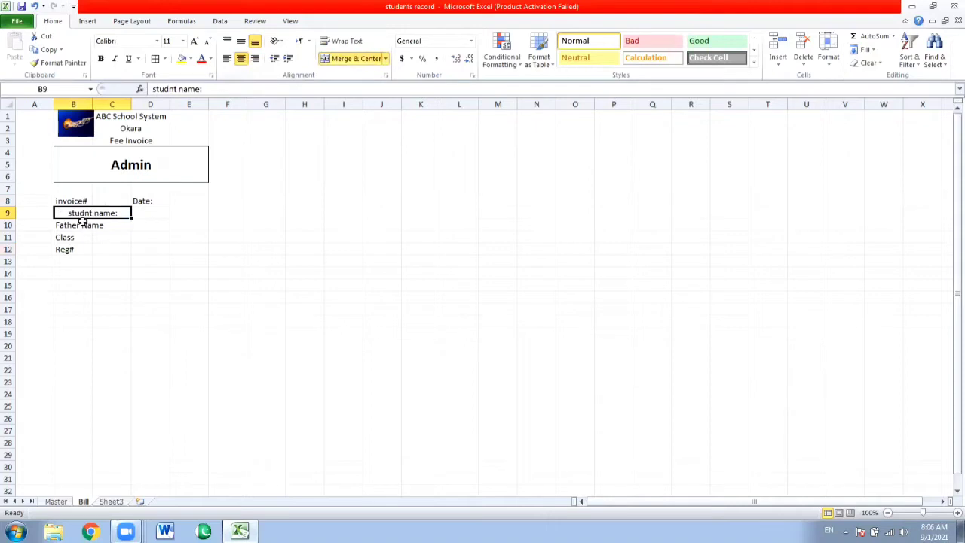
left_click(85, 223)
left_click_drag(94, 221, 117, 226)
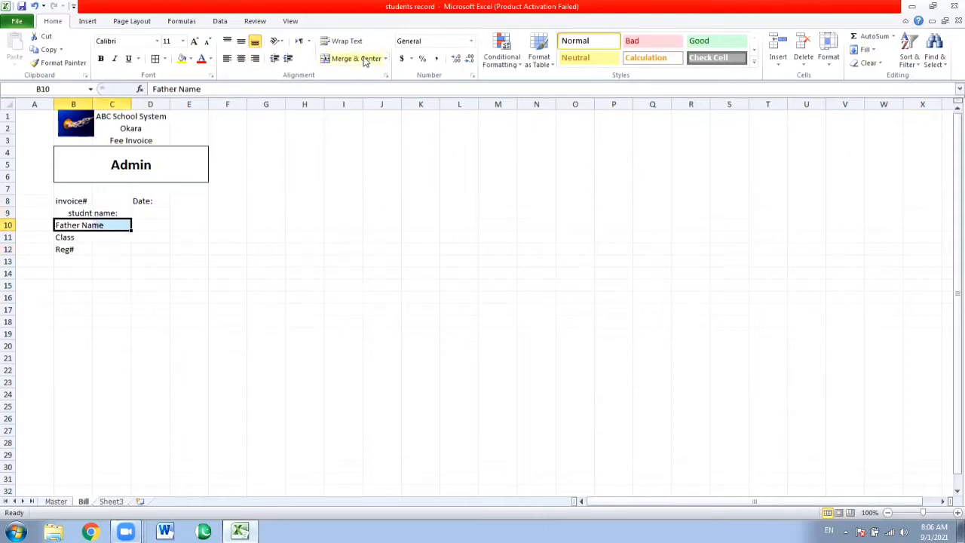
left_click(367, 59)
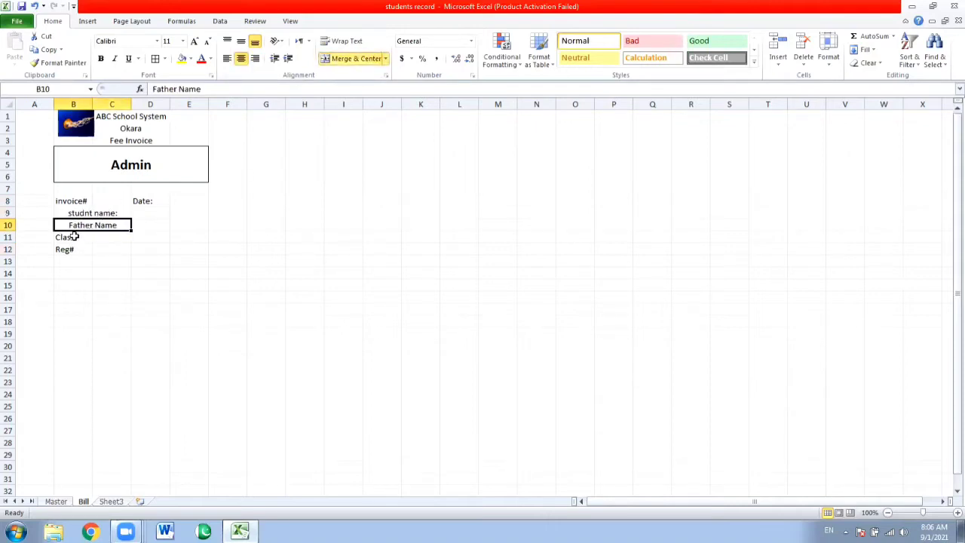
left_click_drag(75, 237, 113, 238)
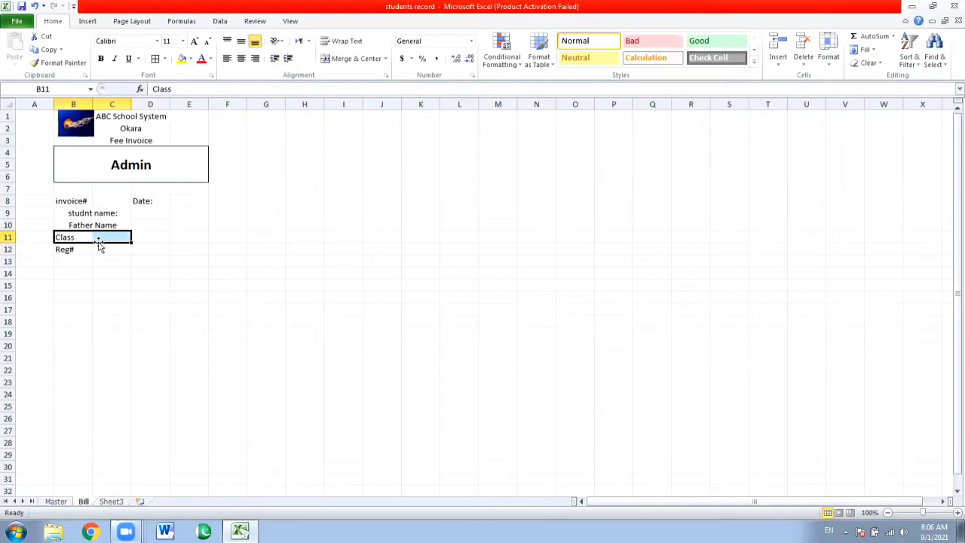
left_click(349, 63)
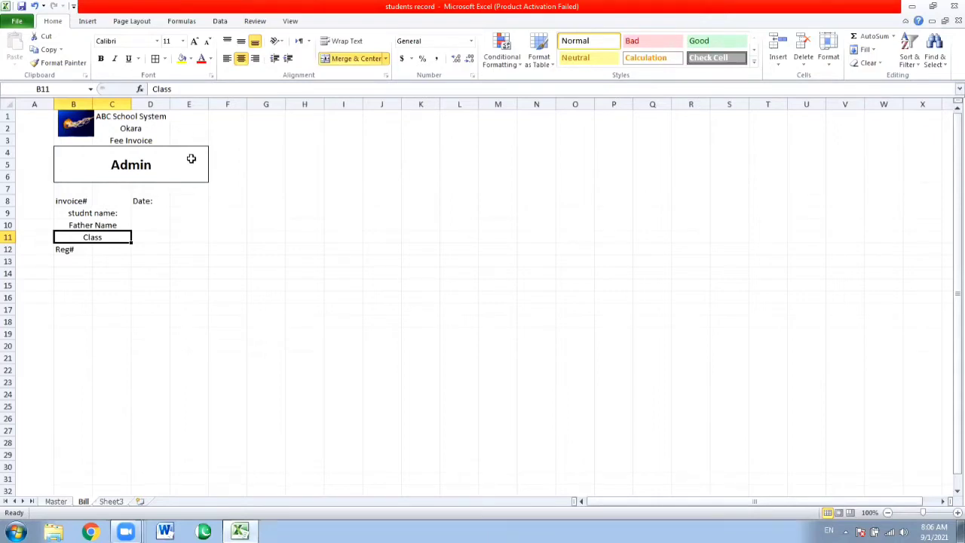
Unmerge the Admin title cell and merge and center it again across B4:F6
left_click_drag(189, 158, 224, 159)
left_click(342, 59)
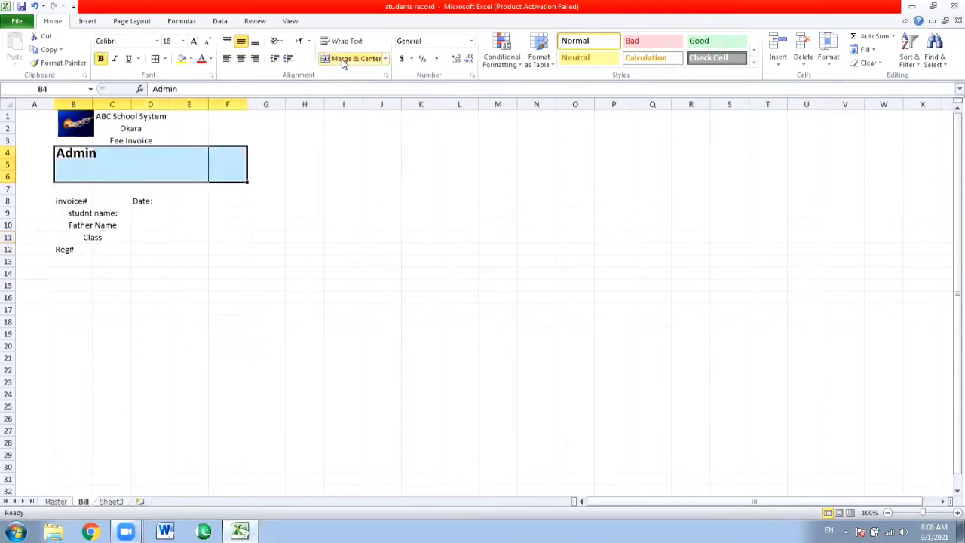
left_click(342, 59)
left_click(195, 258)
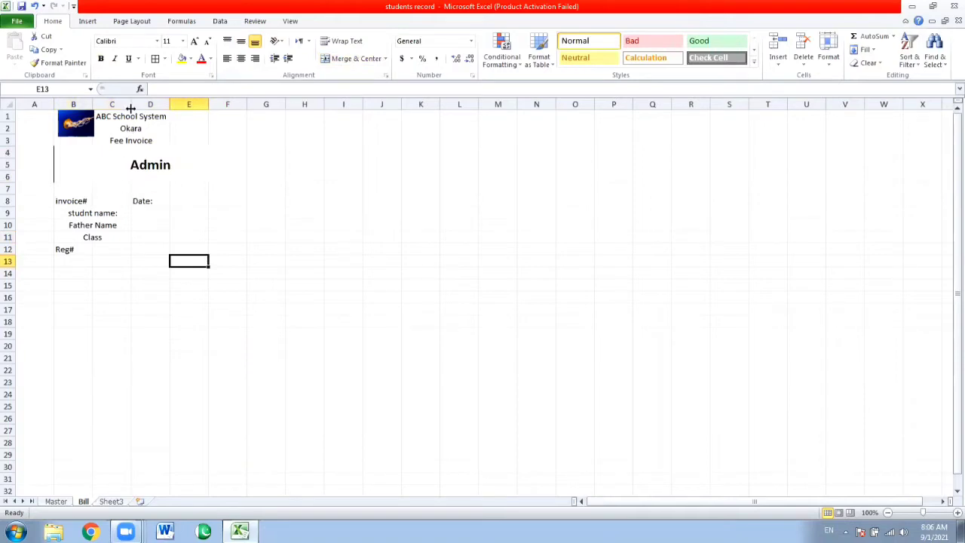
Merge and center the empty value cells across columns D to F separately in each of rows 9 to 12
left_click(181, 201)
left_click_drag(153, 211, 216, 212)
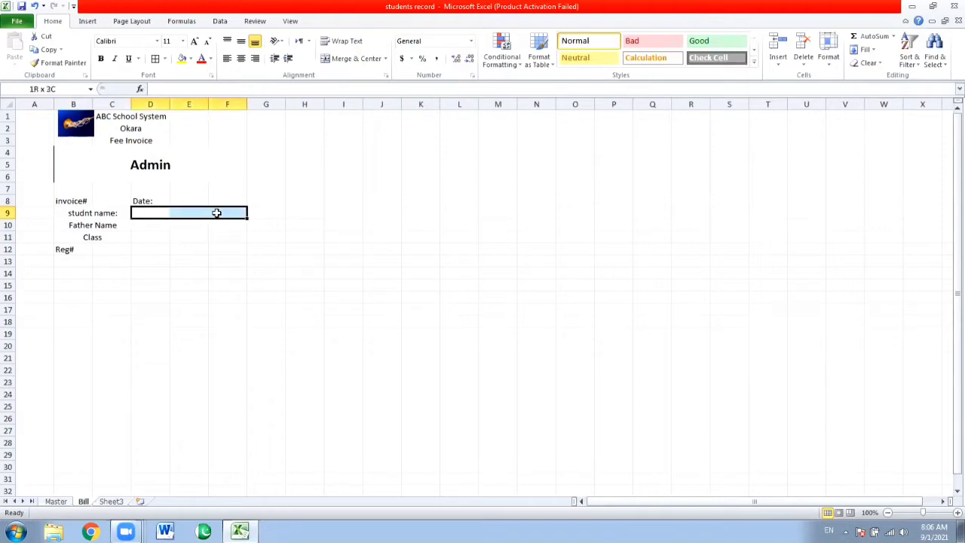
left_click(350, 58)
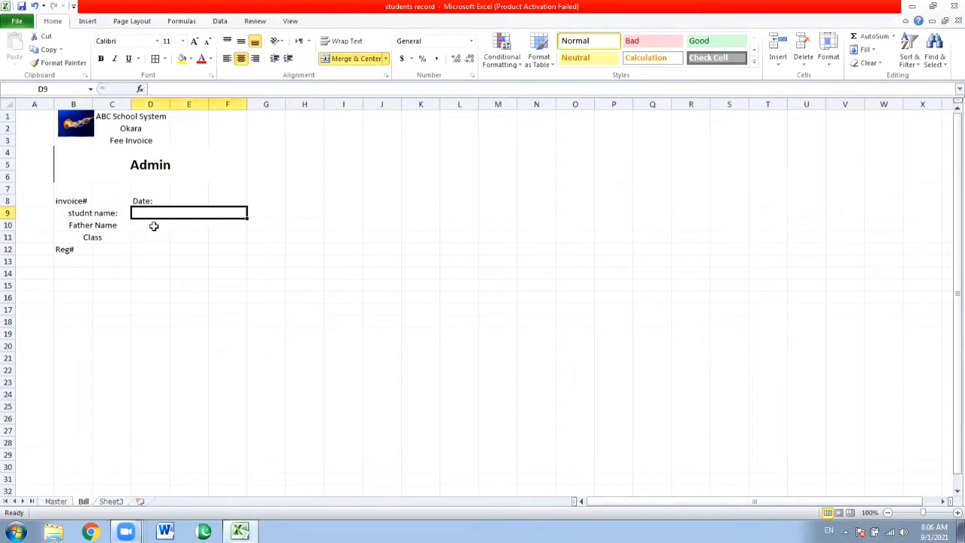
left_click_drag(153, 226, 216, 224)
left_click(358, 59)
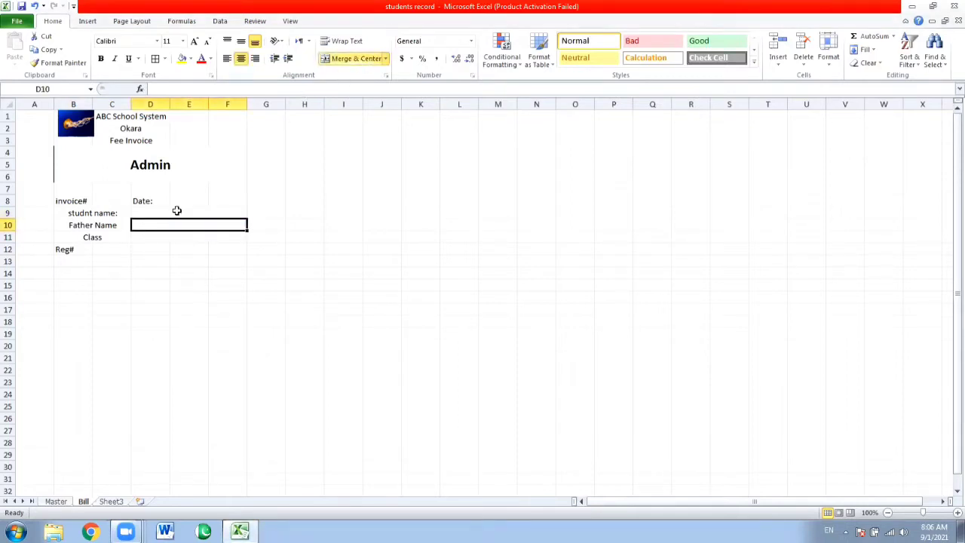
left_click_drag(148, 236, 219, 234)
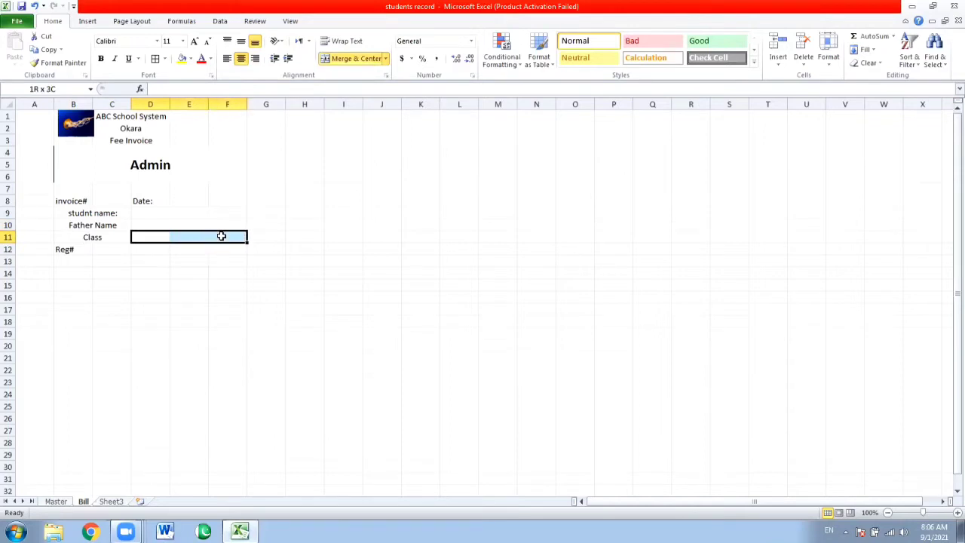
left_click(357, 59)
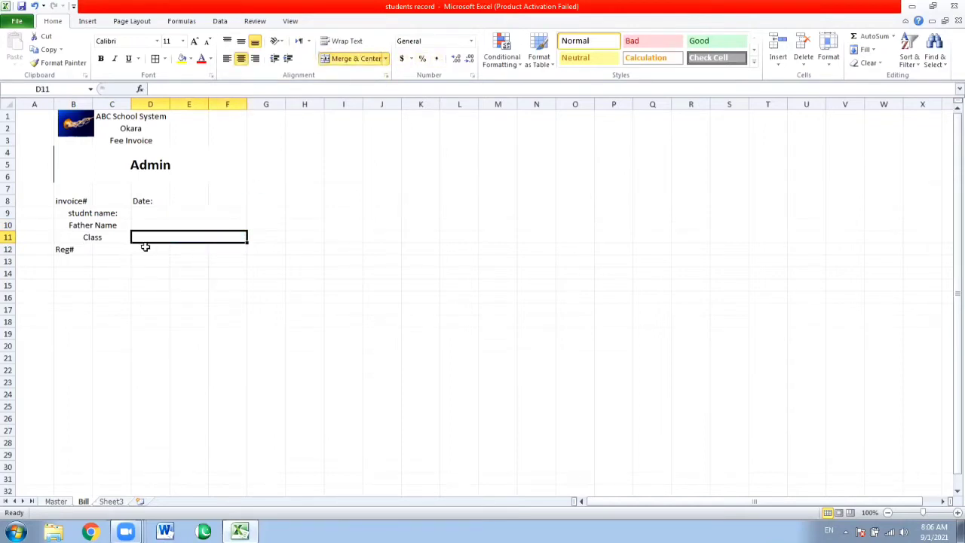
left_click(159, 252)
left_click_drag(213, 241, 223, 255)
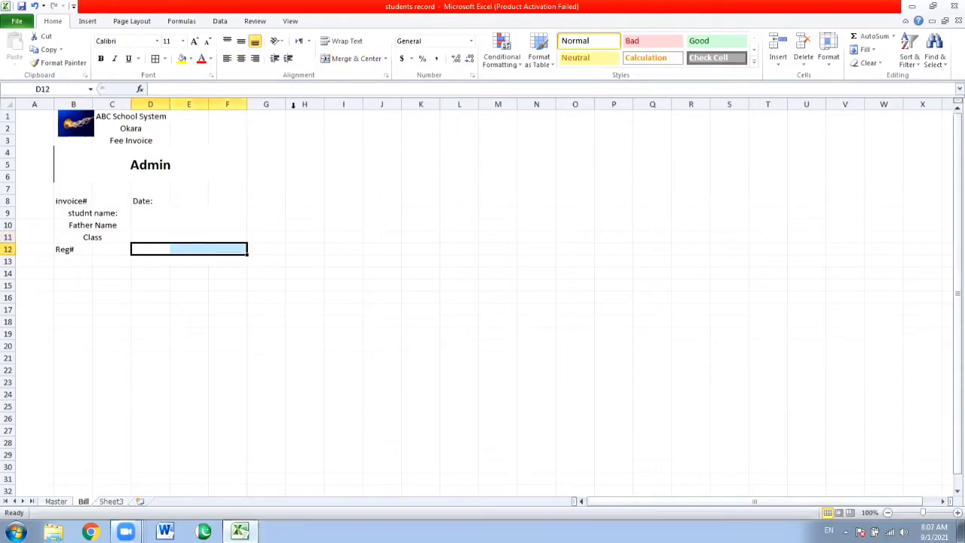
left_click(343, 65)
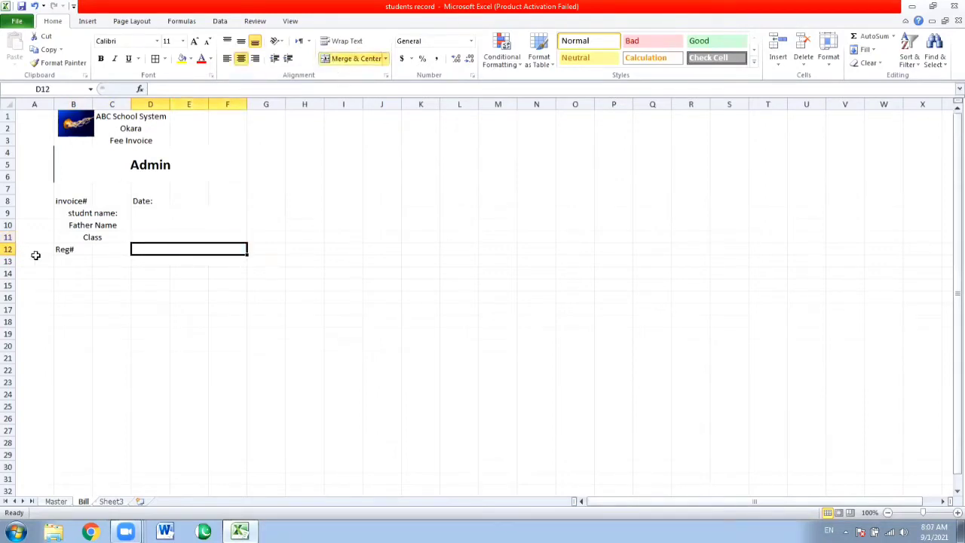
Merge and center the Reg# label across B12:C12 and change the Class label in B11 to "Class:"
left_click(83, 251)
left_click_drag(103, 251, 104, 252)
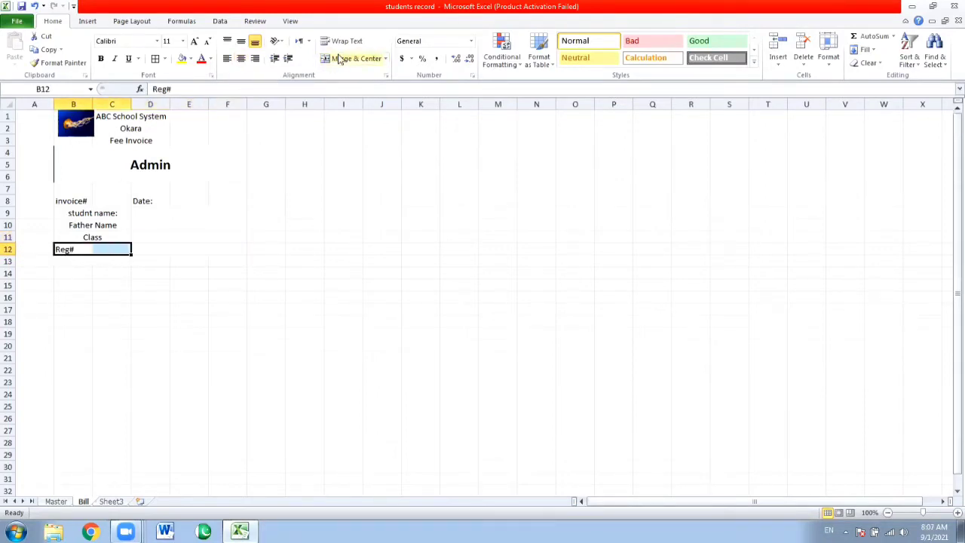
left_click(341, 58)
double_click(100, 239)
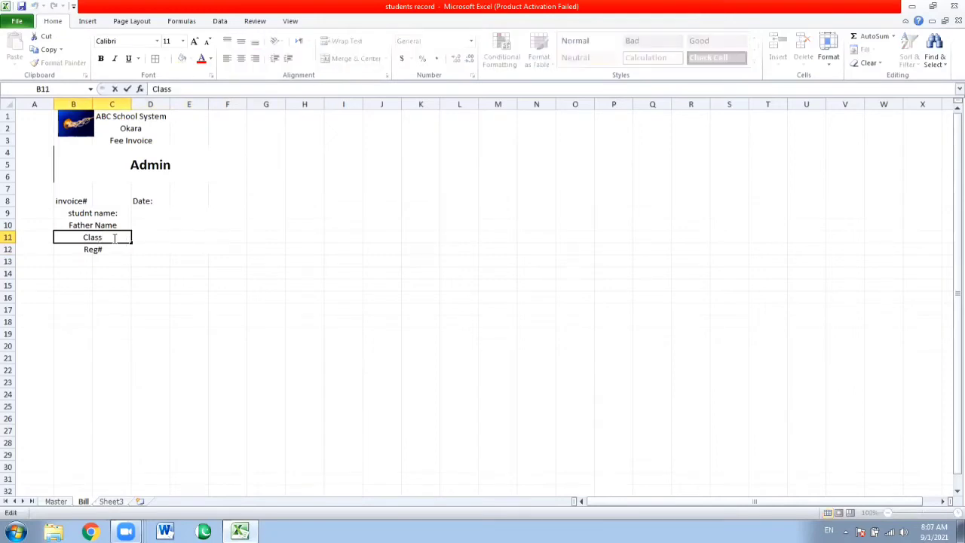
type(":")
key("Return")
Apply all borders to the merged Admin cell B4:F6
left_click(122, 169)
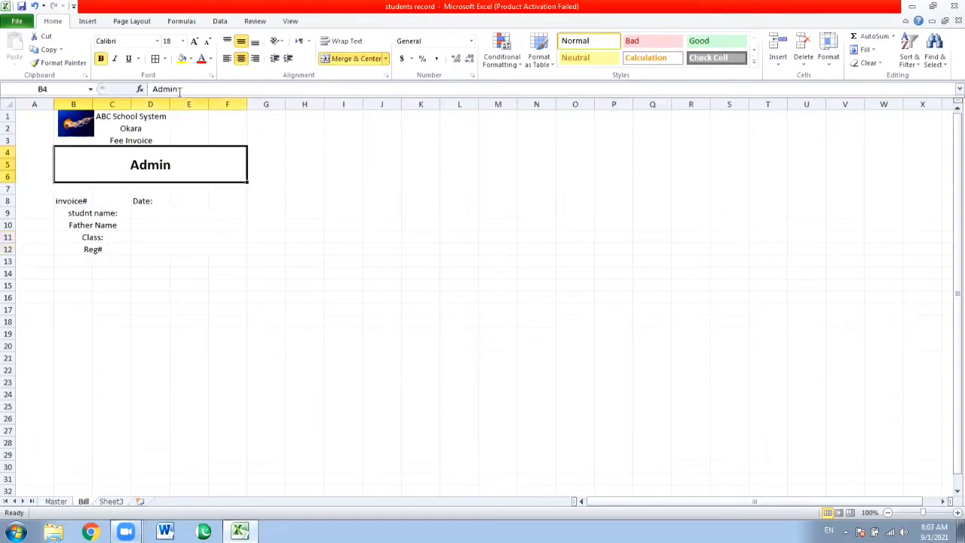
left_click(166, 58)
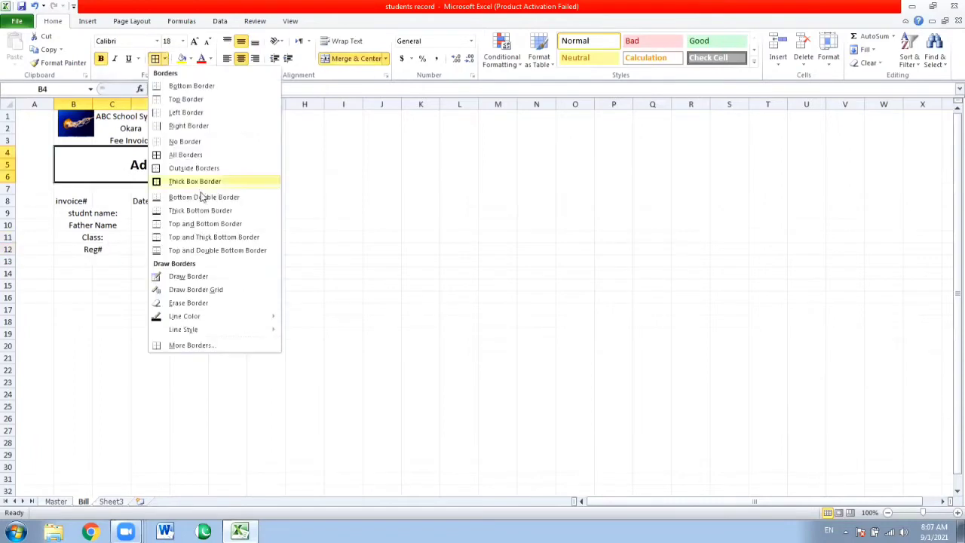
left_click(190, 154)
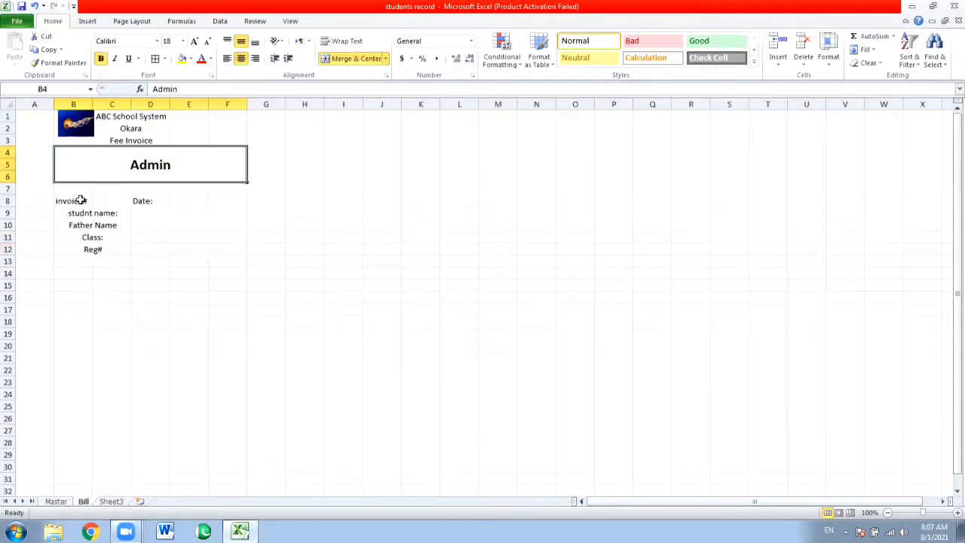
Apply outside borders around the invoice and student details block B8:F12
left_click_drag(80, 201, 184, 249)
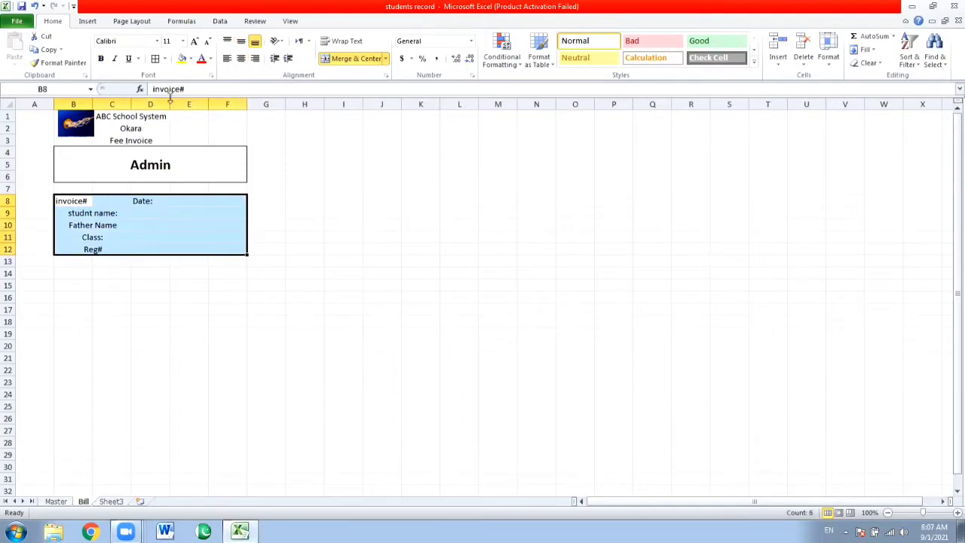
left_click(166, 59)
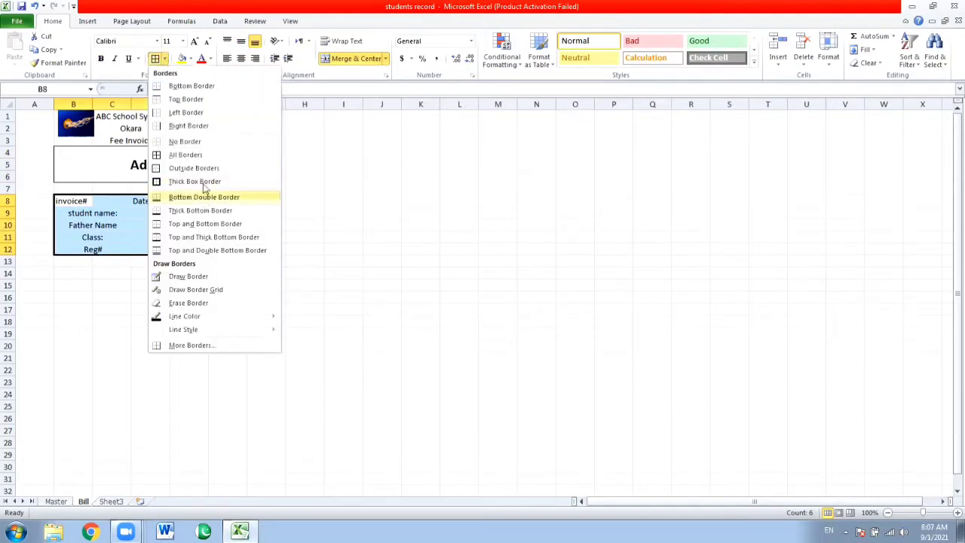
left_click(202, 169)
left_click(205, 237)
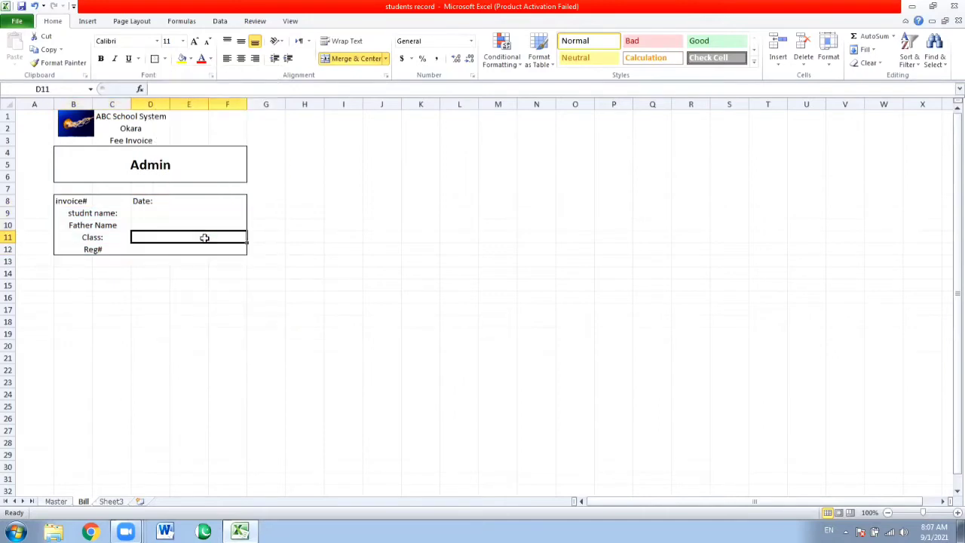
Check the print preview of the Bill sheet and return to the worksheet
left_click(121, 244)
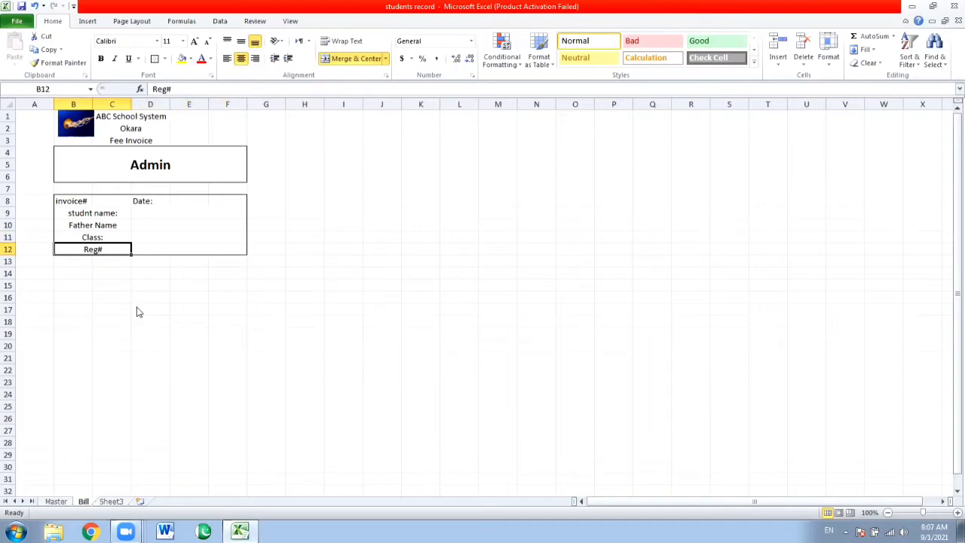
key("ctrl+p")
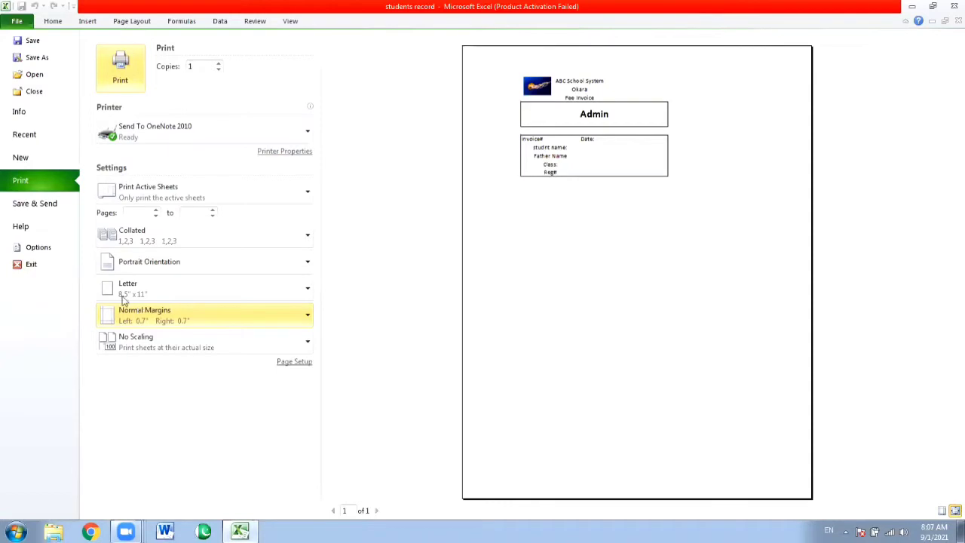
left_click(16, 21)
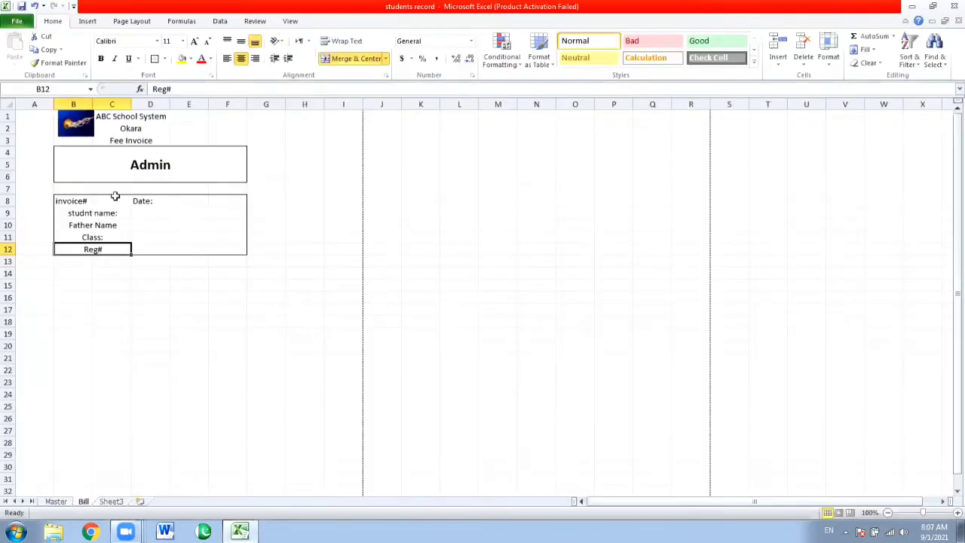
Fill the merged Reg# value cell D12:F12 with a light grey shade
left_click(160, 247)
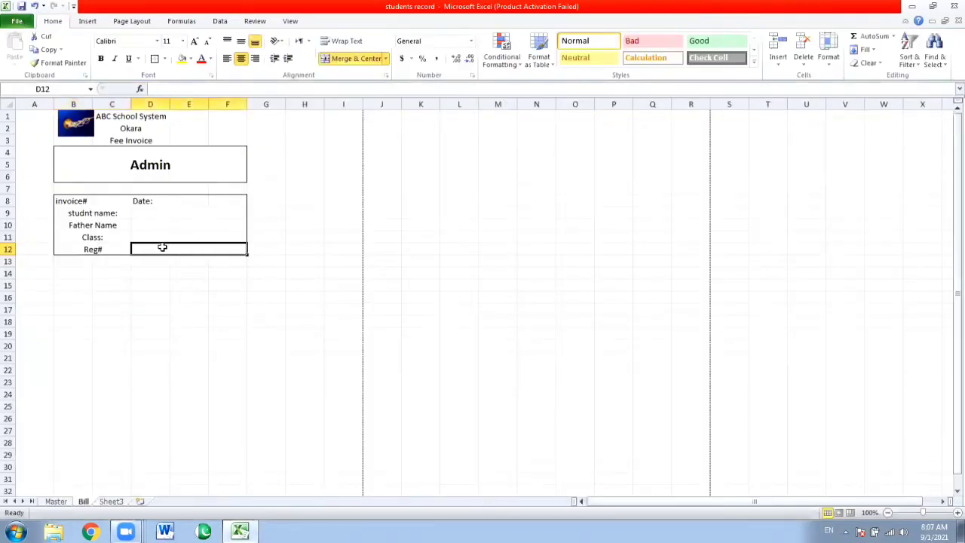
left_click(191, 59)
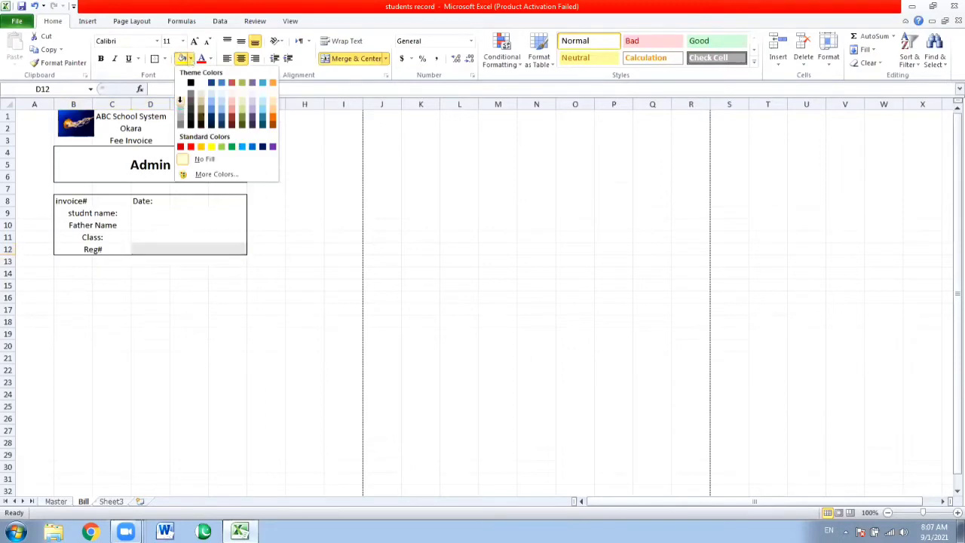
left_click(181, 108)
left_click(172, 310)
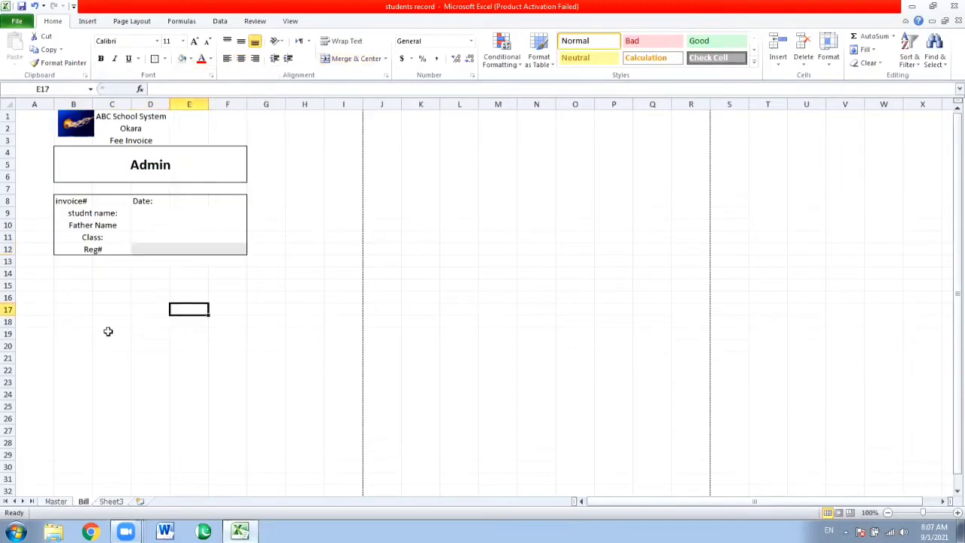
Enter the label "Monthly Fee:" in cell B14 below the student details block
left_click(67, 275)
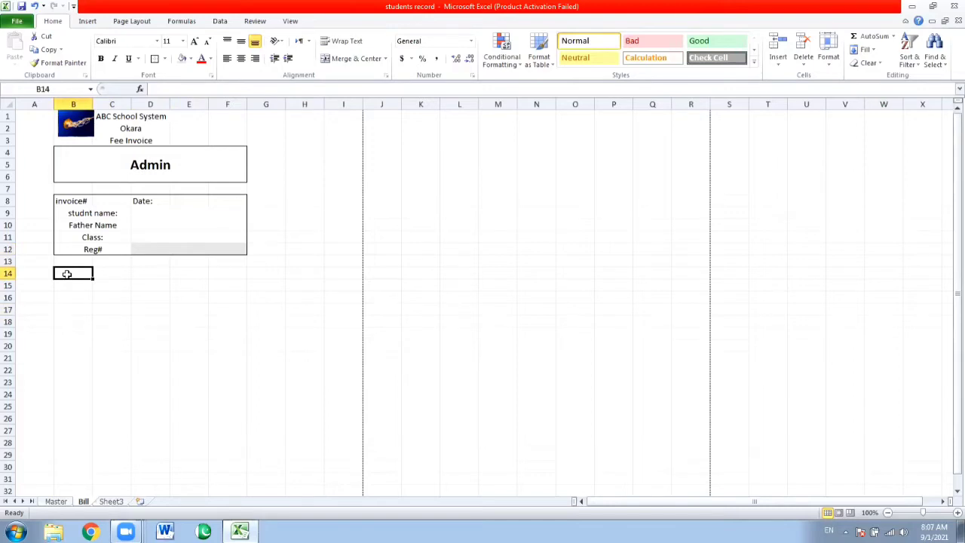
type("Mo")
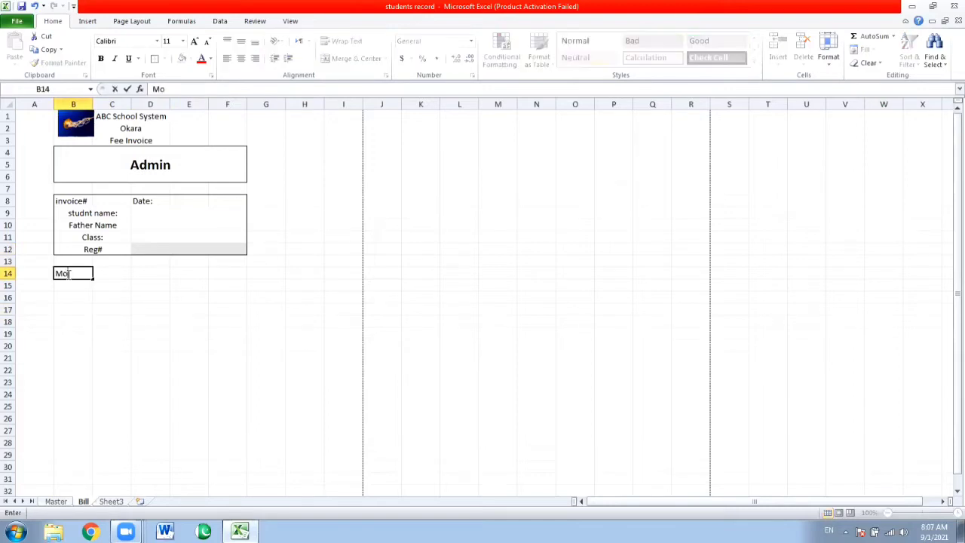
type("nthly Fee:")
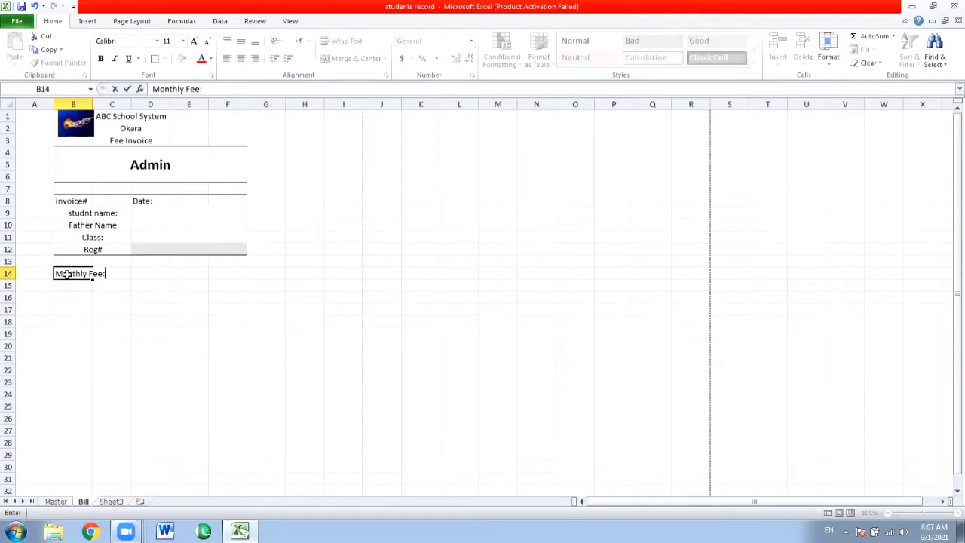
key("Return")
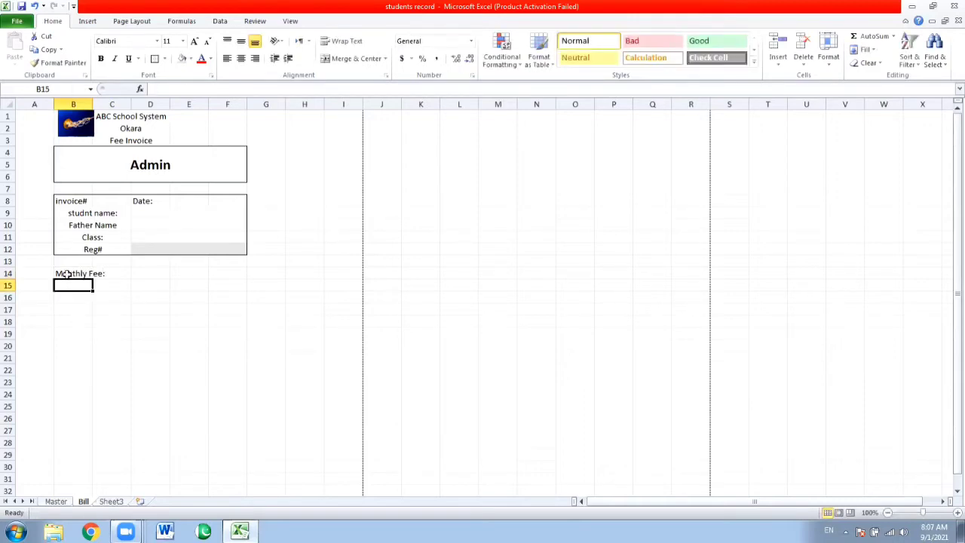
type("Anu")
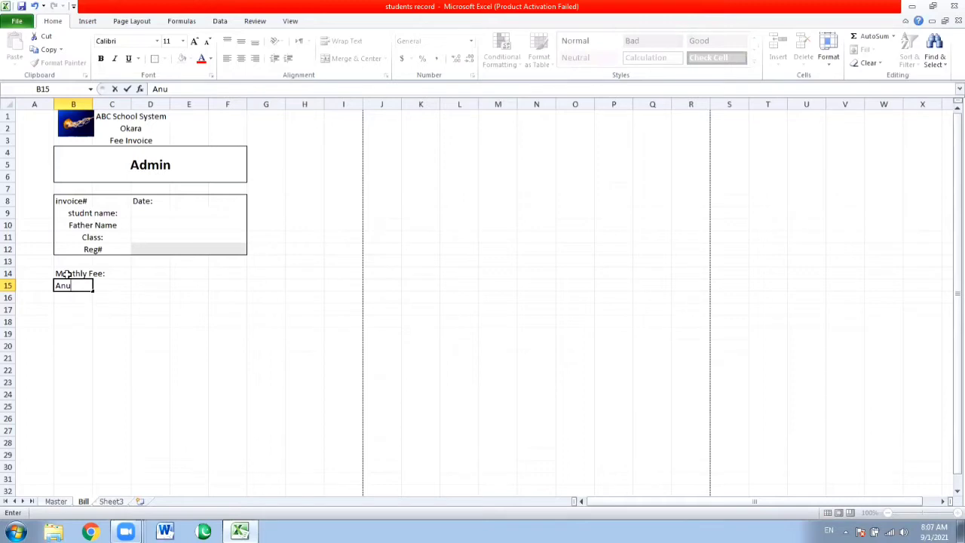
key("BackSpace")
key("BackSpace")
key("BackSpace")
key("Return")
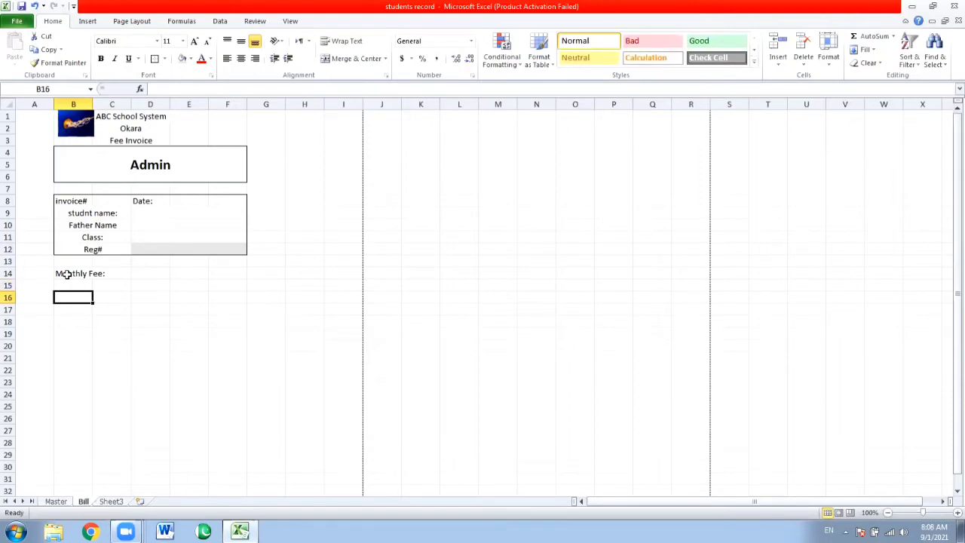
left_click(166, 270)
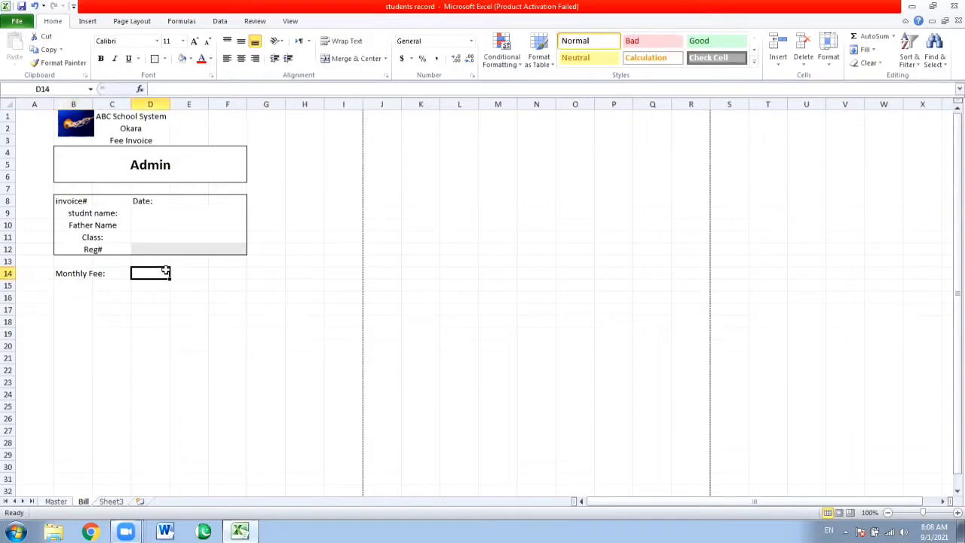
left_click(77, 269)
double_click(77, 270)
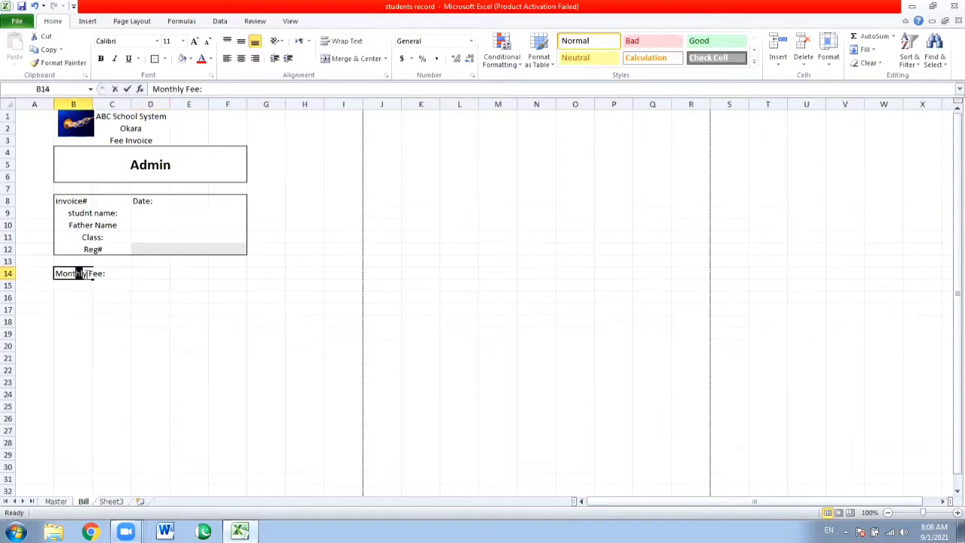
left_click(58, 325)
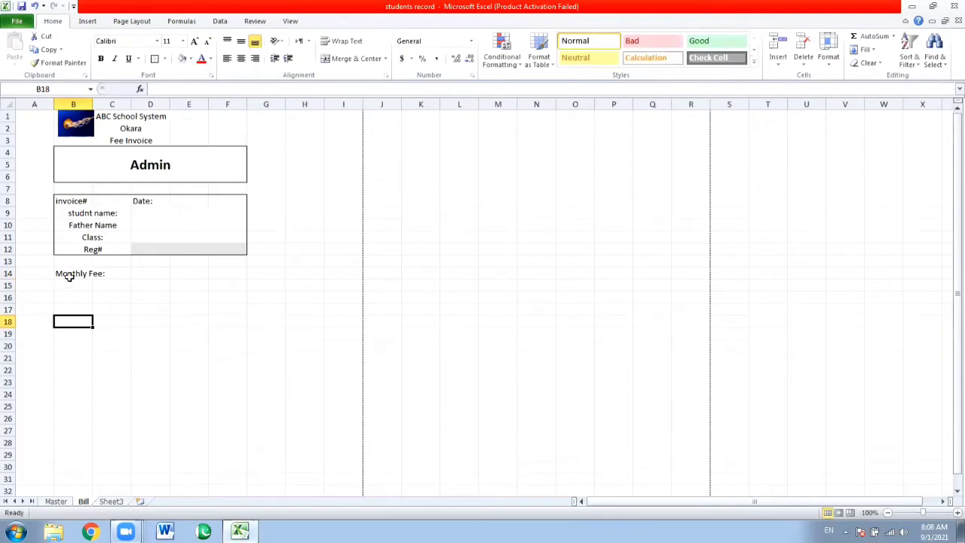
Merge and center the Monthly Fee label across B14:C14 and the empty cells B15:C15 below it
left_click_drag(74, 272, 97, 271)
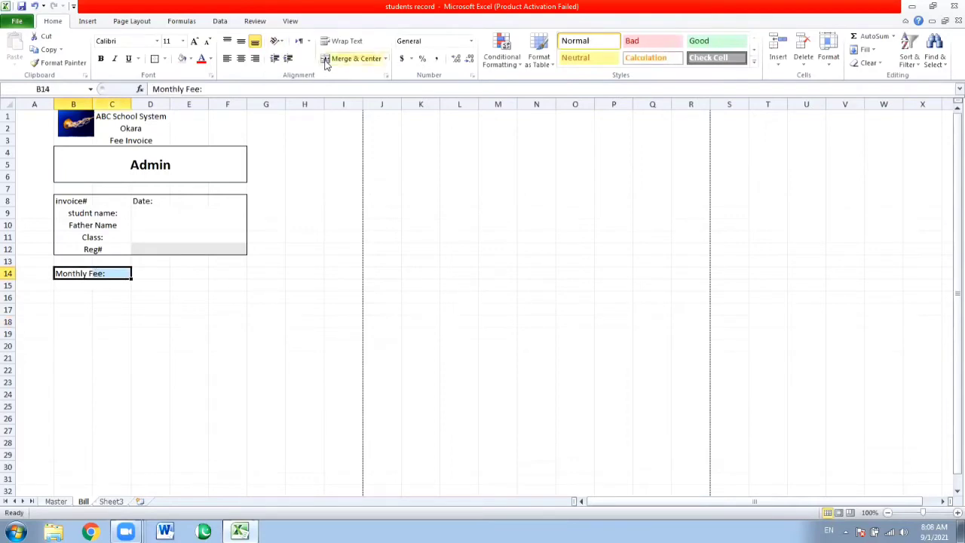
left_click(348, 58)
left_click_drag(69, 285, 111, 285)
left_click(349, 59)
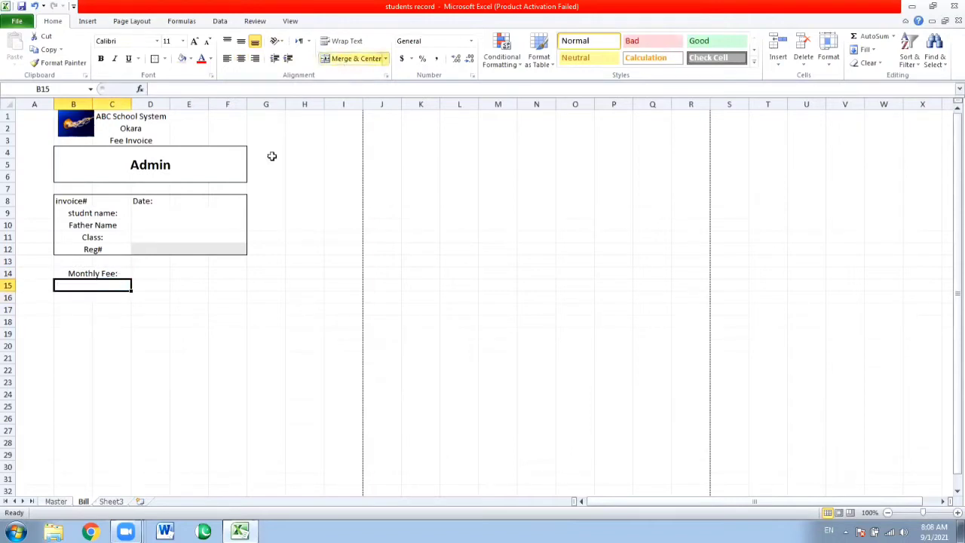
Enter the label "annual Fee" in the merged cell B15:C15
left_click(75, 273)
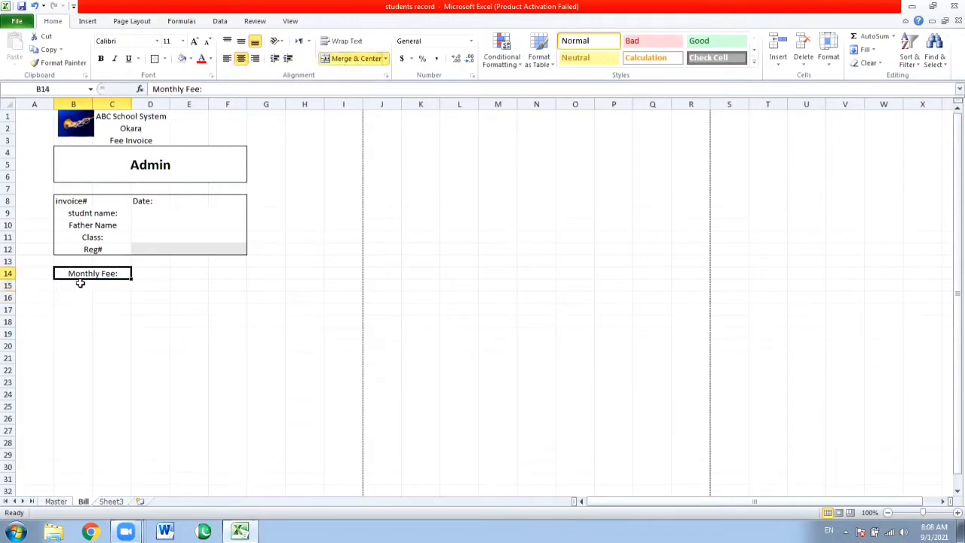
left_click(80, 282)
type("annual")
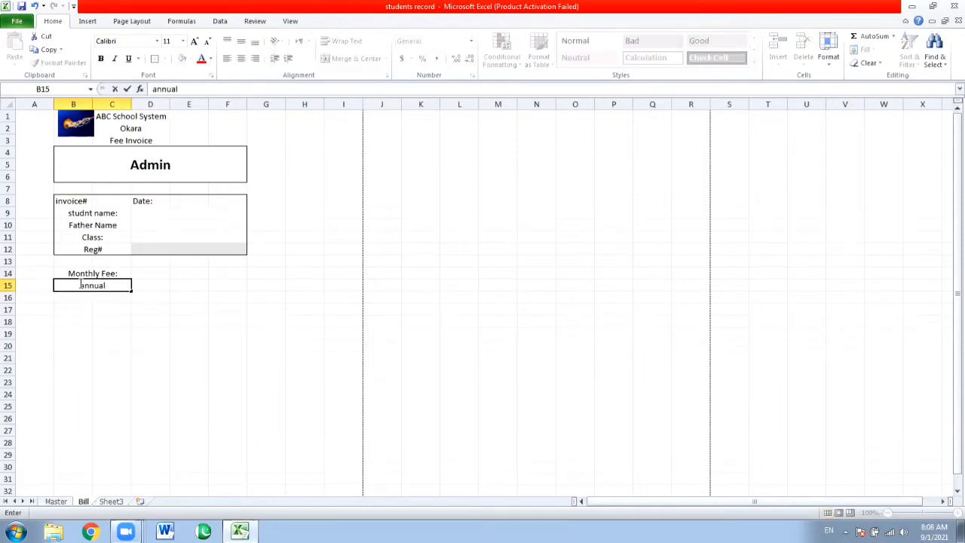
type(" Fee")
key("Return")
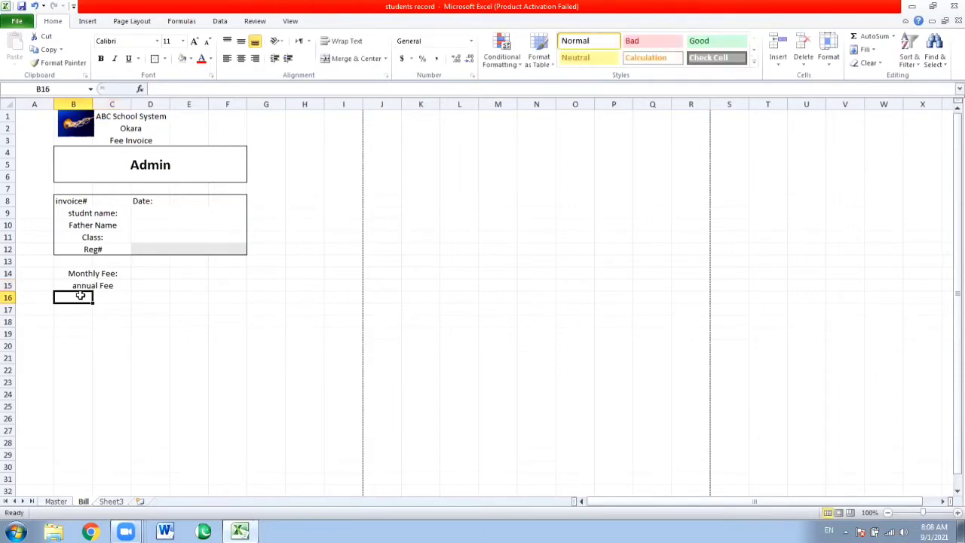
Merge and center B16:C16, check the fee headings on the Master sheet, and enter the label "Arrears" in the merged cell
left_click_drag(80, 296, 117, 297)
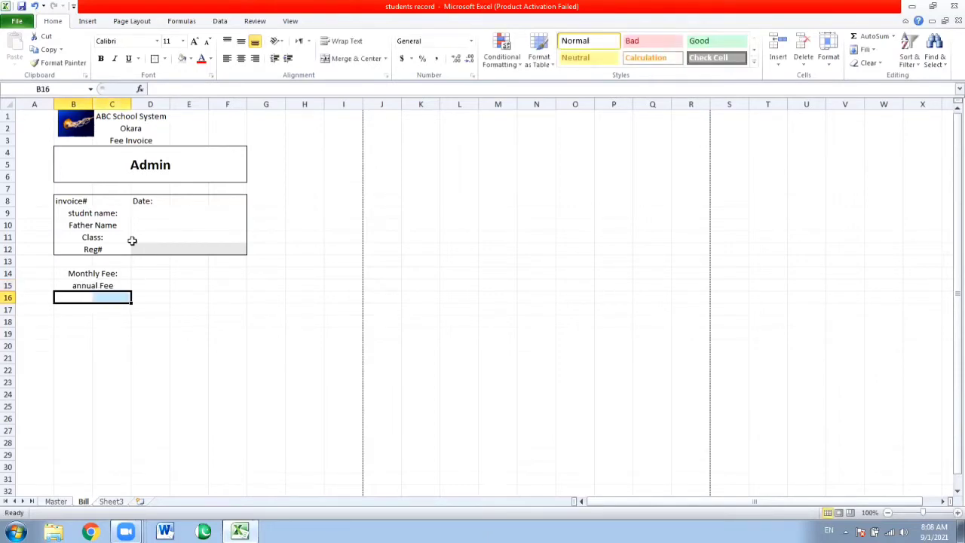
left_click(341, 61)
left_click(56, 502)
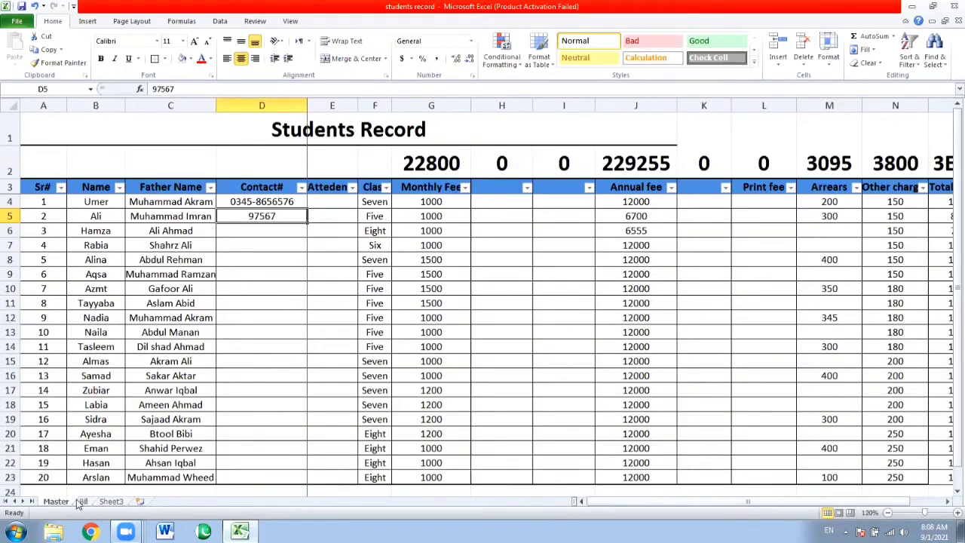
left_click(83, 502)
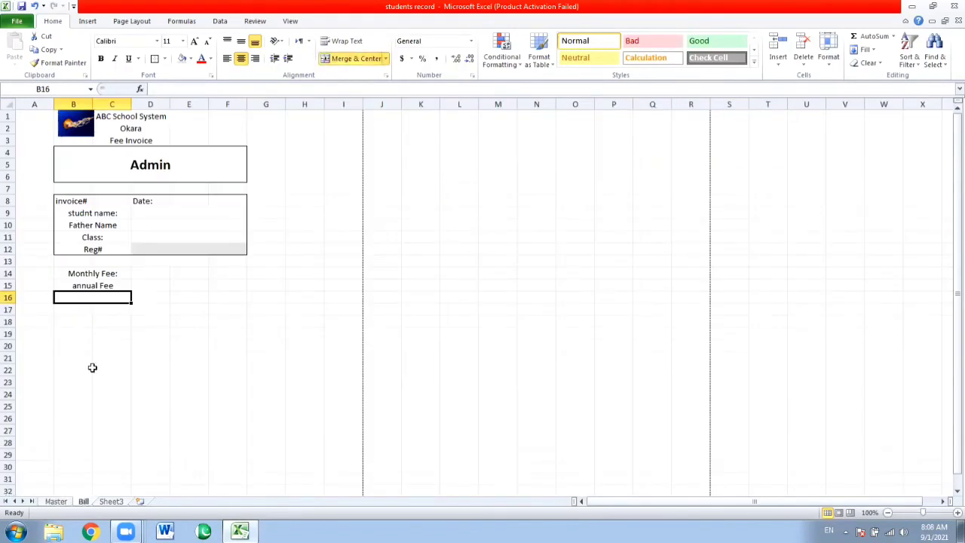
type("Arrears")
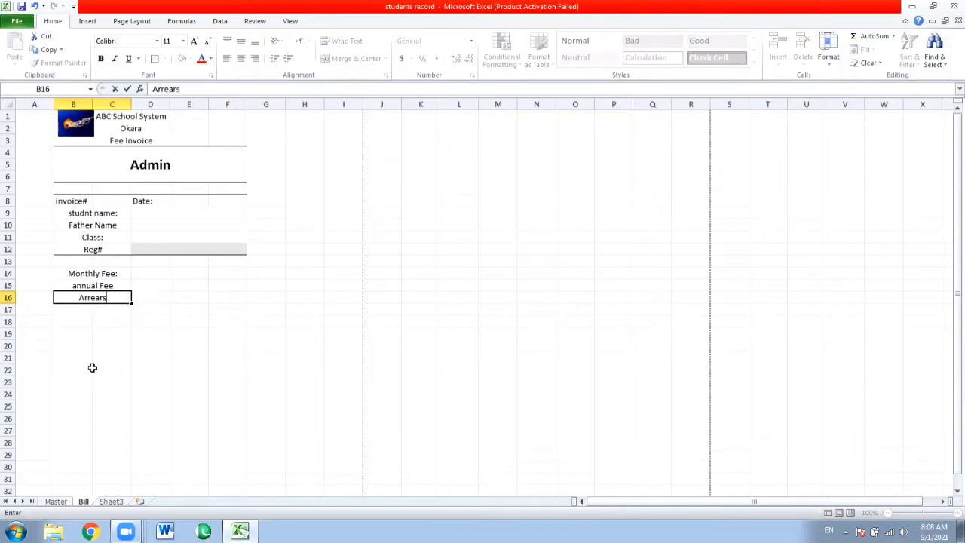
key("Return")
Merge and center B17:C17 and enter the label "Other Charges" in it
key("shift+Right")
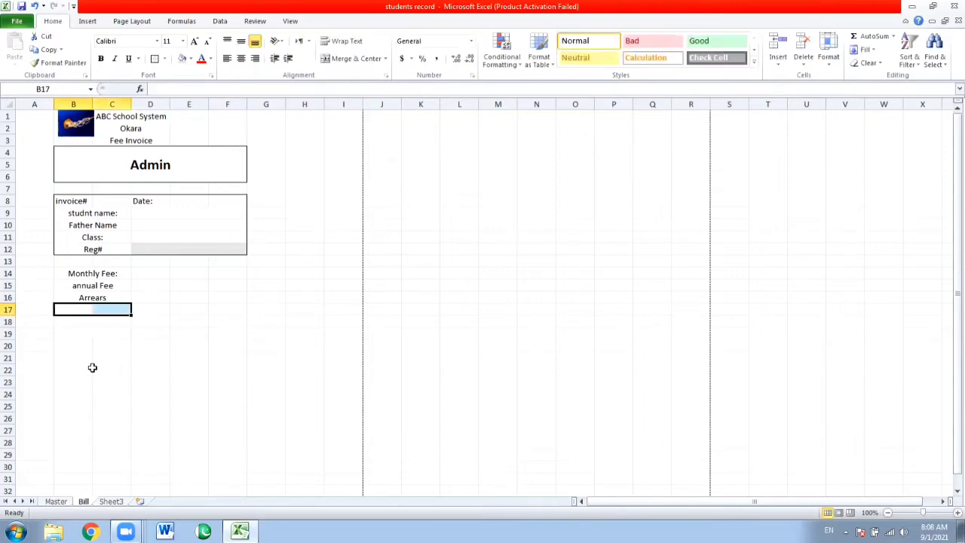
left_click(350, 58)
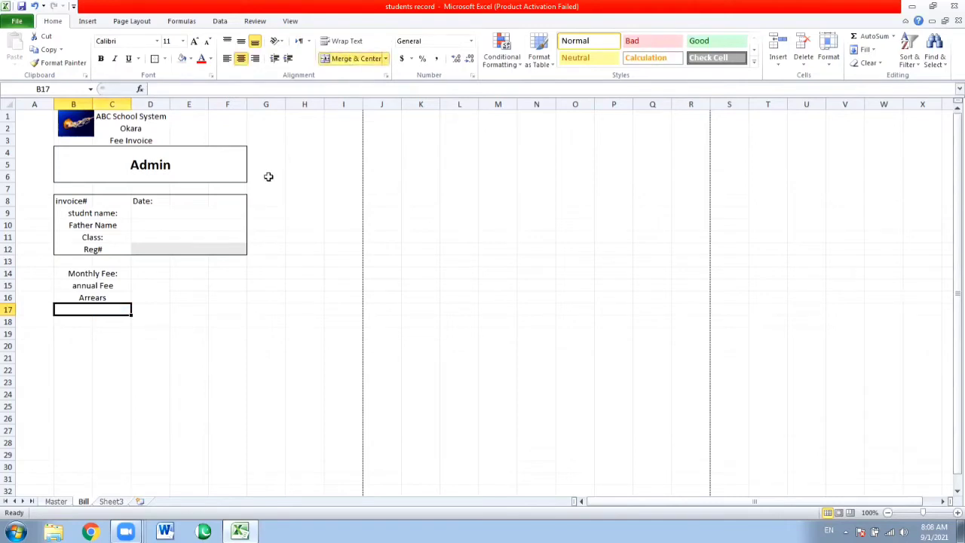
type("Other")
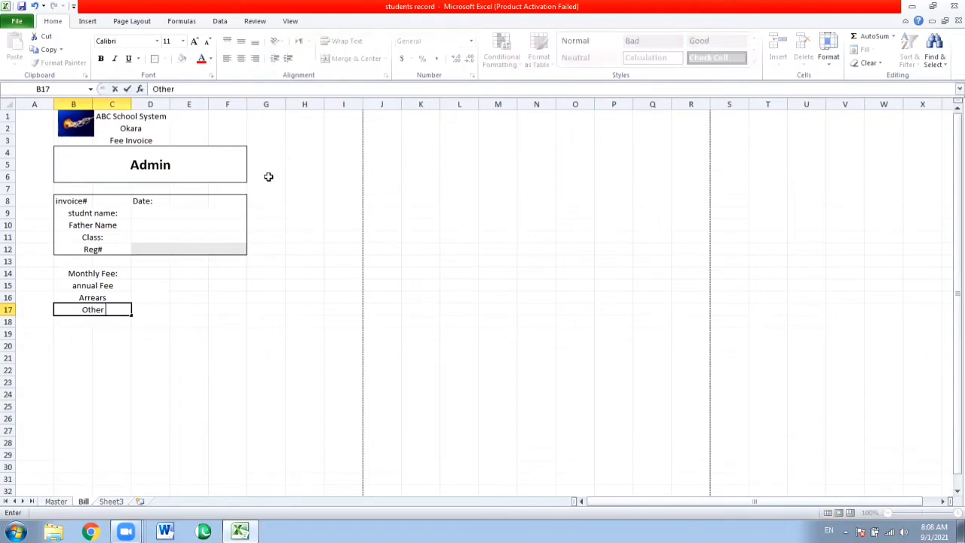
type(" Charges")
key("Return")
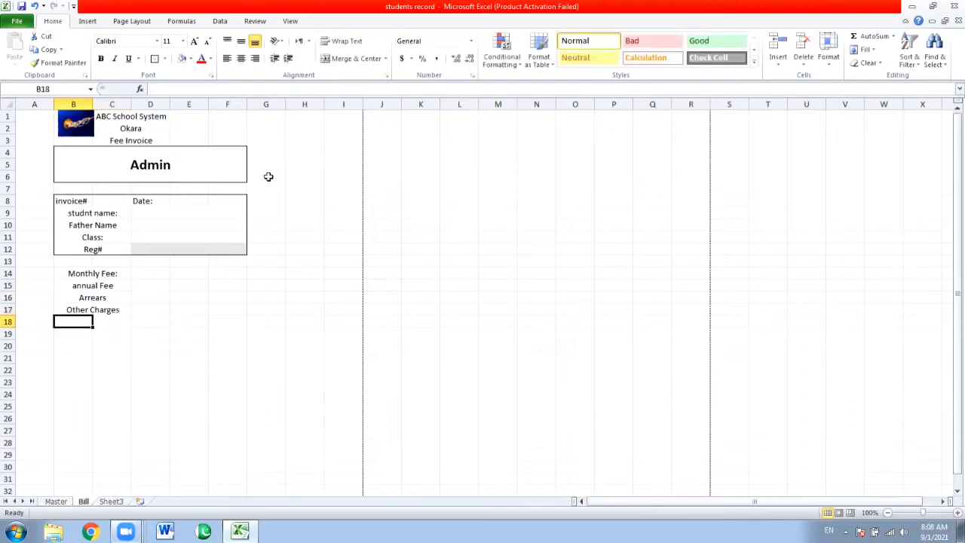
Check the remaining fee headings on the Master sheet, merge and center B18:C18 on the Bill sheet, and enter "abc" in it
left_click(56, 492)
left_click_drag(54, 494, 56, 500)
left_click(55, 502)
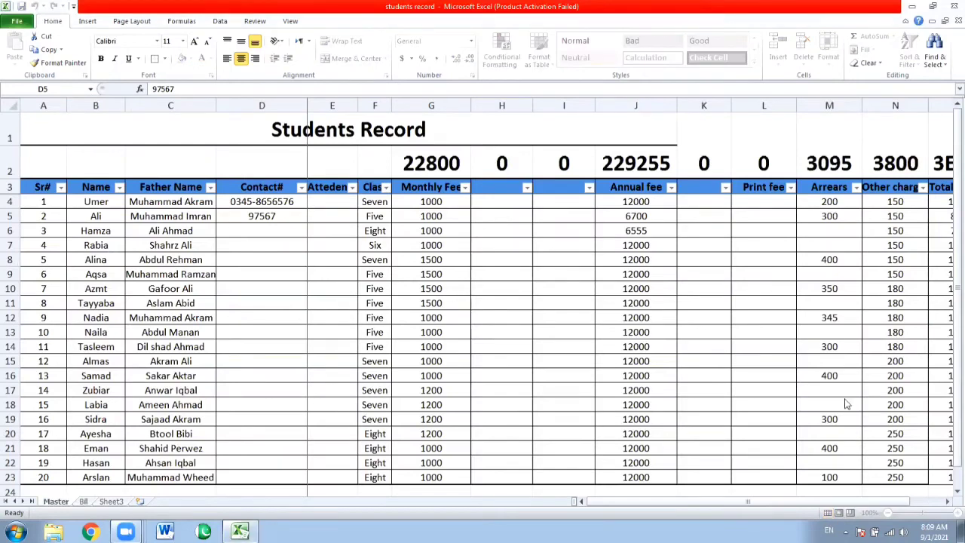
left_click(947, 503)
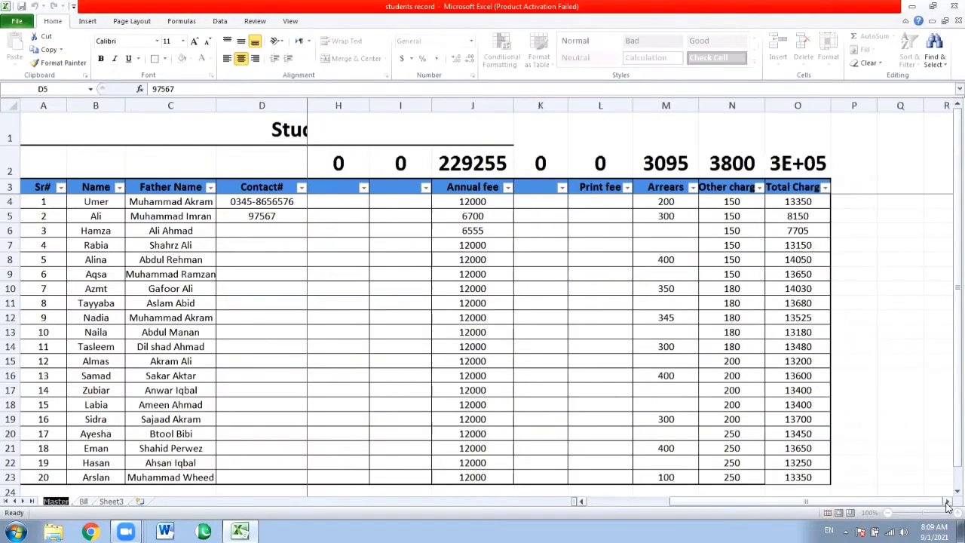
left_click(83, 502)
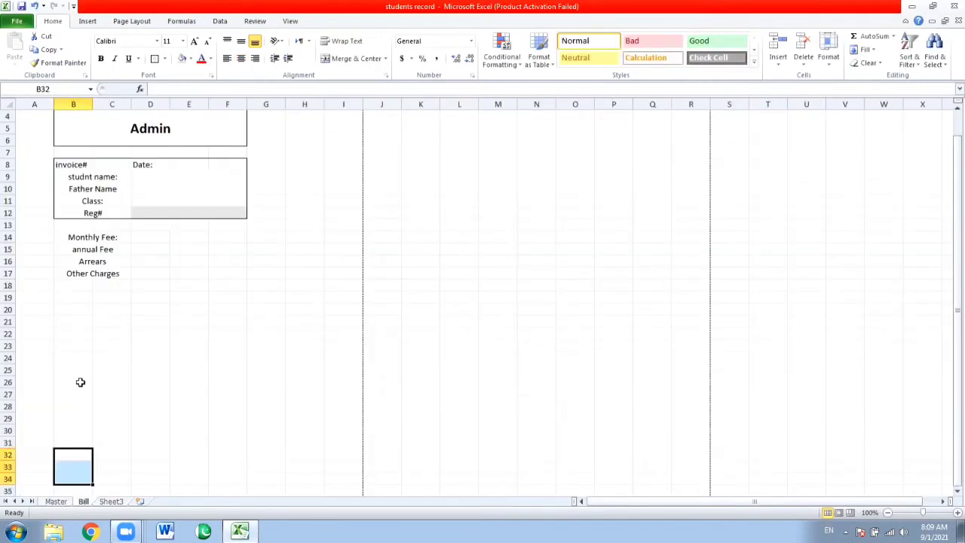
left_click_drag(80, 286, 102, 285)
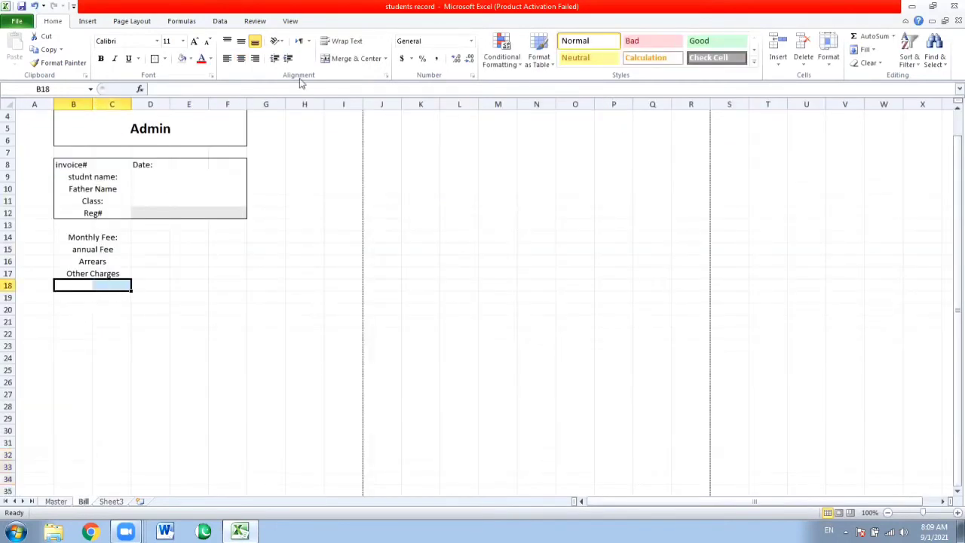
left_click(348, 59)
type("abc")
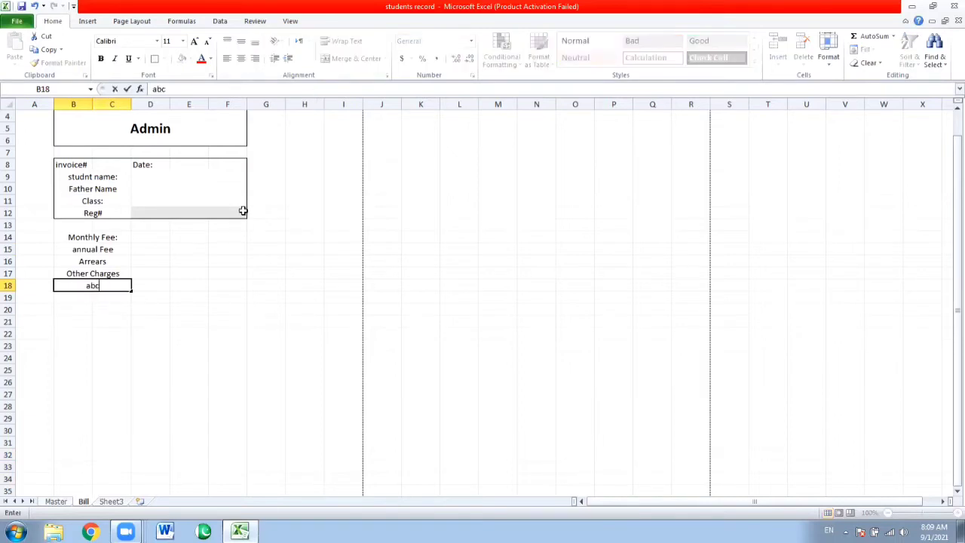
left_click(128, 296)
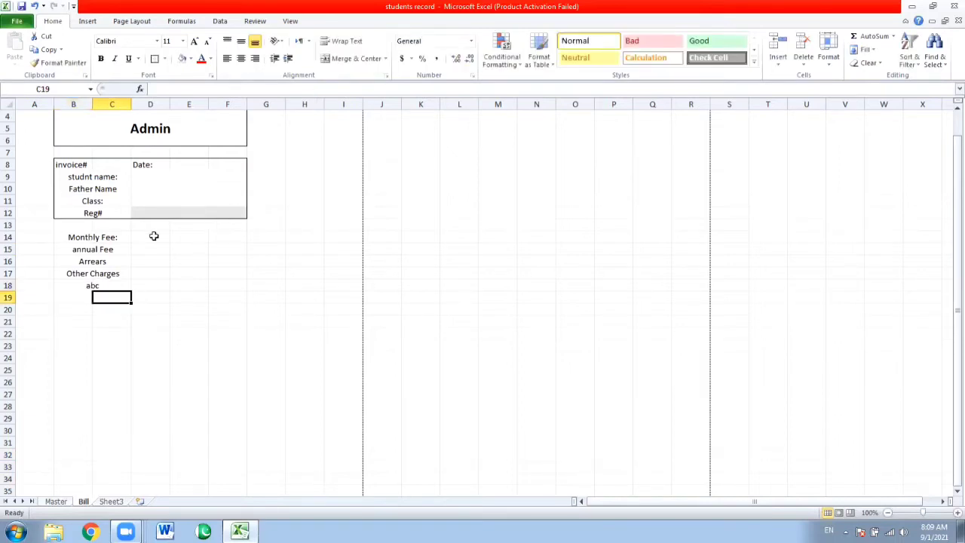
left_click_drag(154, 237, 218, 235)
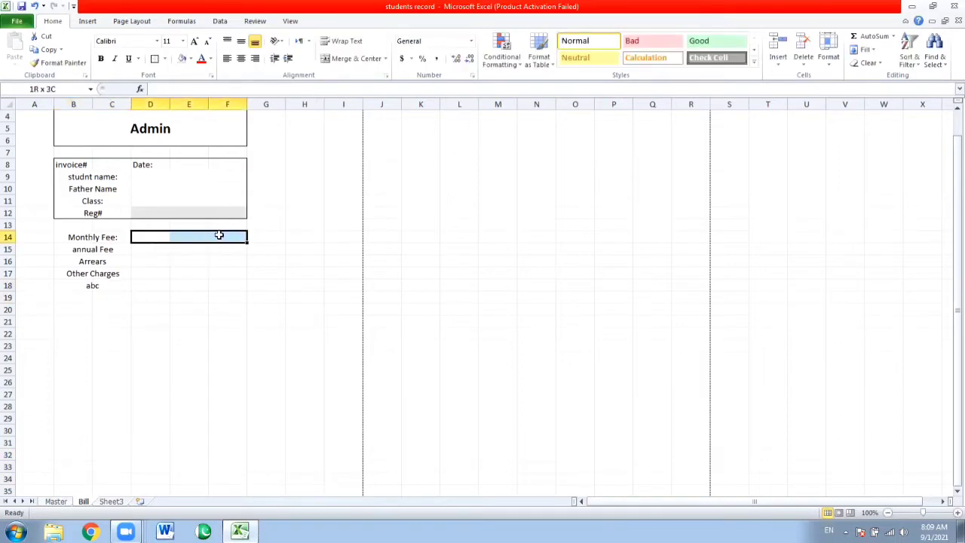
left_click(356, 59)
left_click_drag(146, 249, 234, 249)
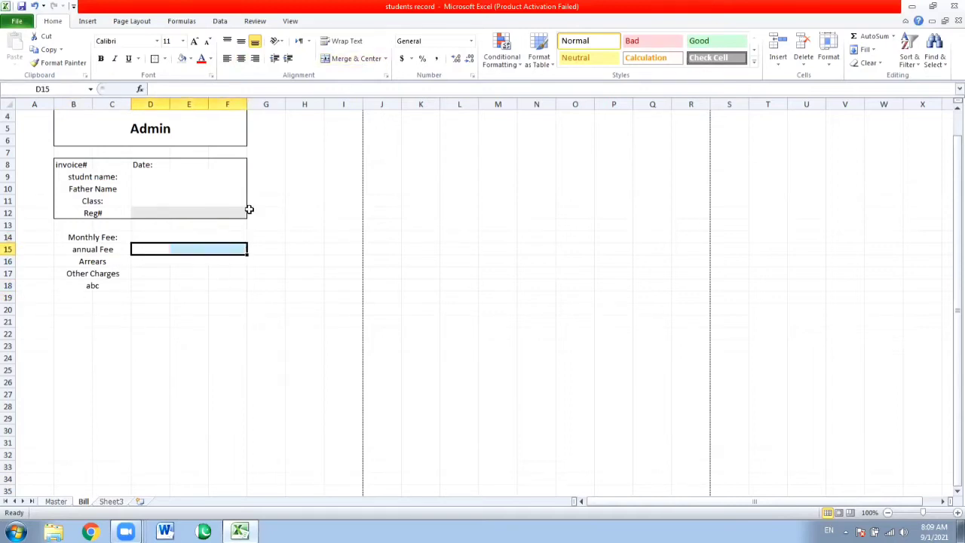
left_click(356, 63)
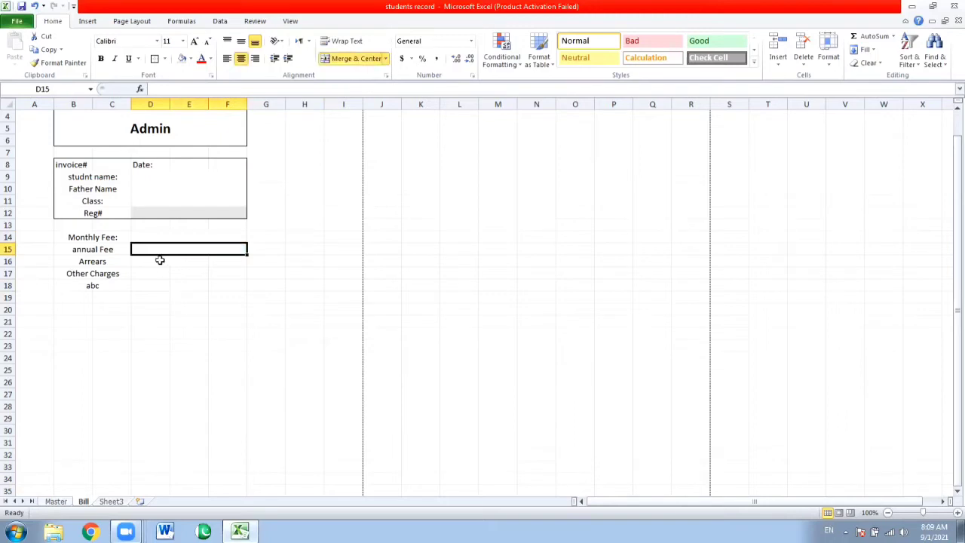
left_click(153, 236)
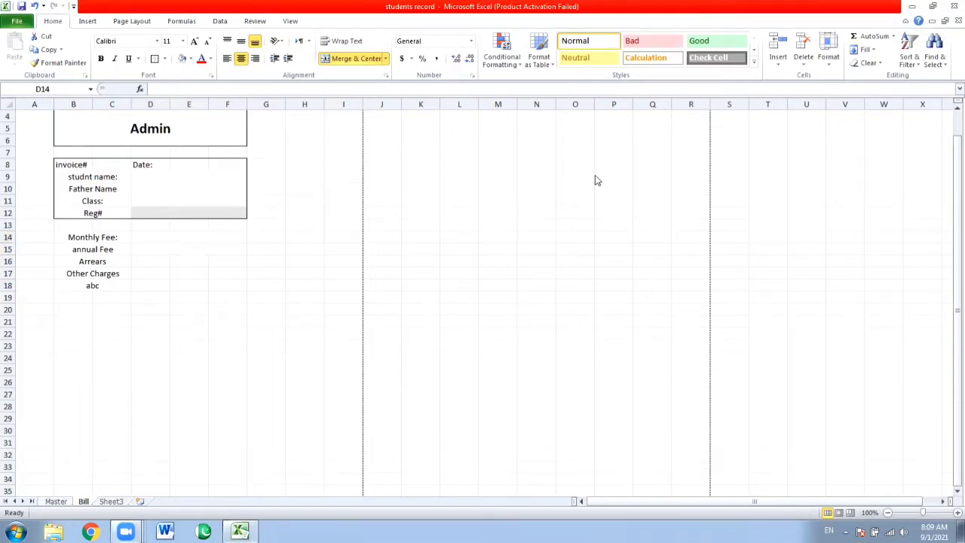
left_click(193, 233)
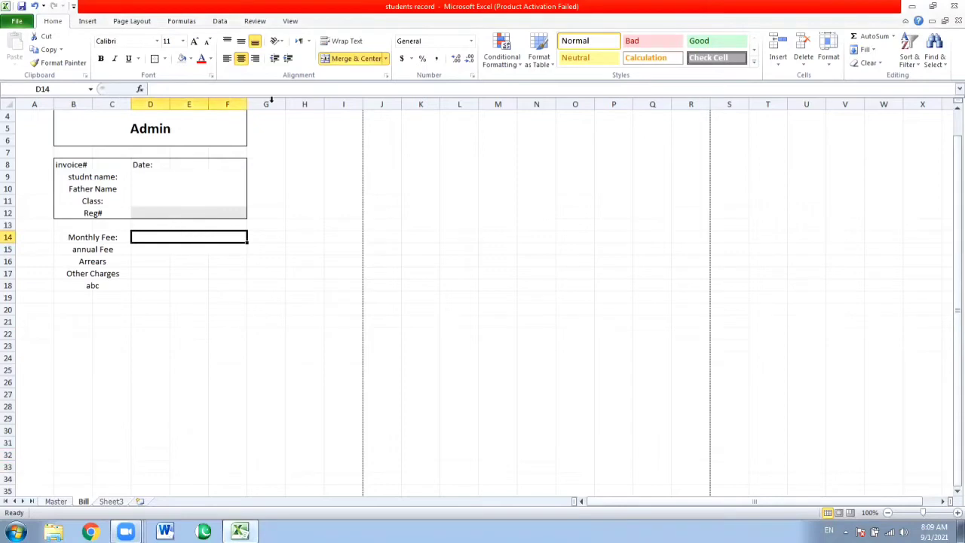
left_click(172, 247)
left_click(354, 58)
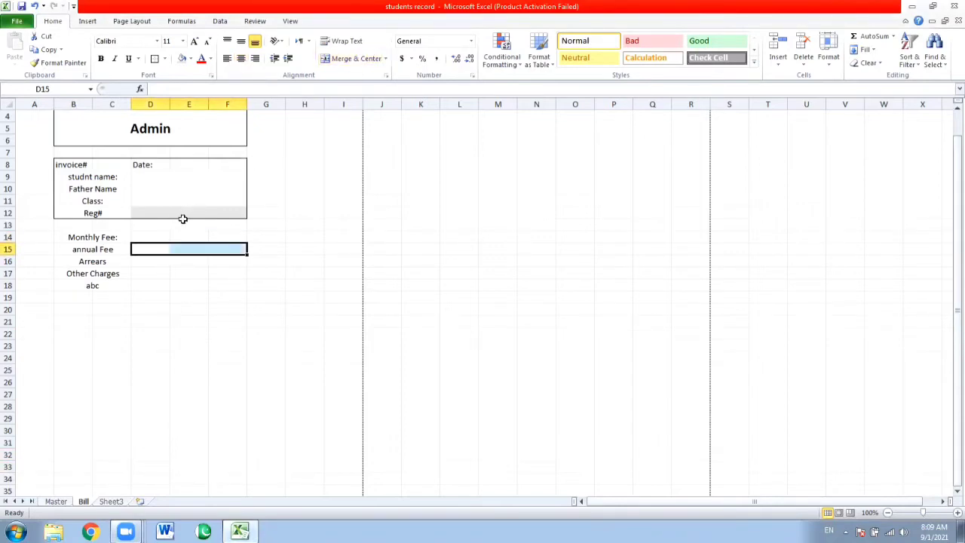
mouse_move(191, 230)
left_mouse_down()
mouse_move(207, 231)
mouse_move(188, 239)
left_mouse_up()
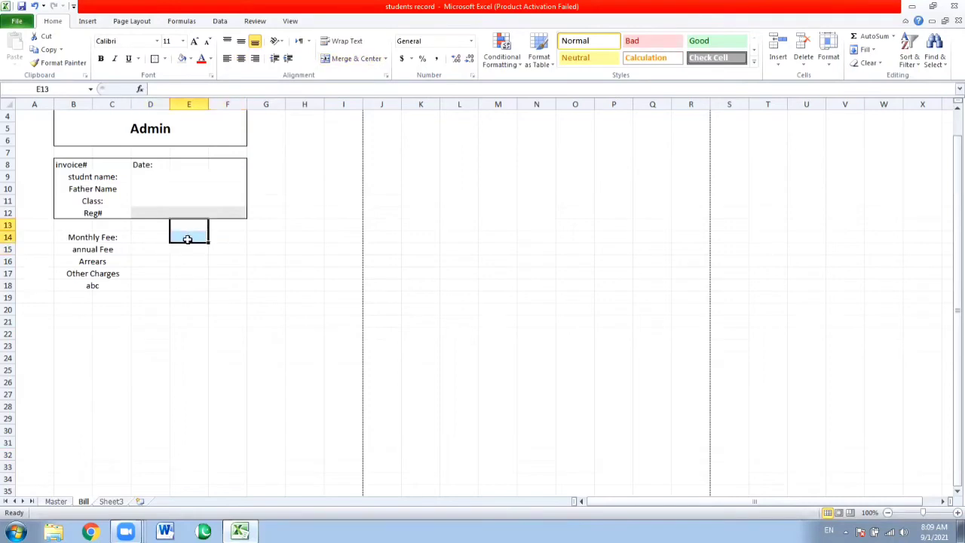
Enter the fee month "Aug-21" in cell D14 beside the Monthly Fee label
left_click(145, 236)
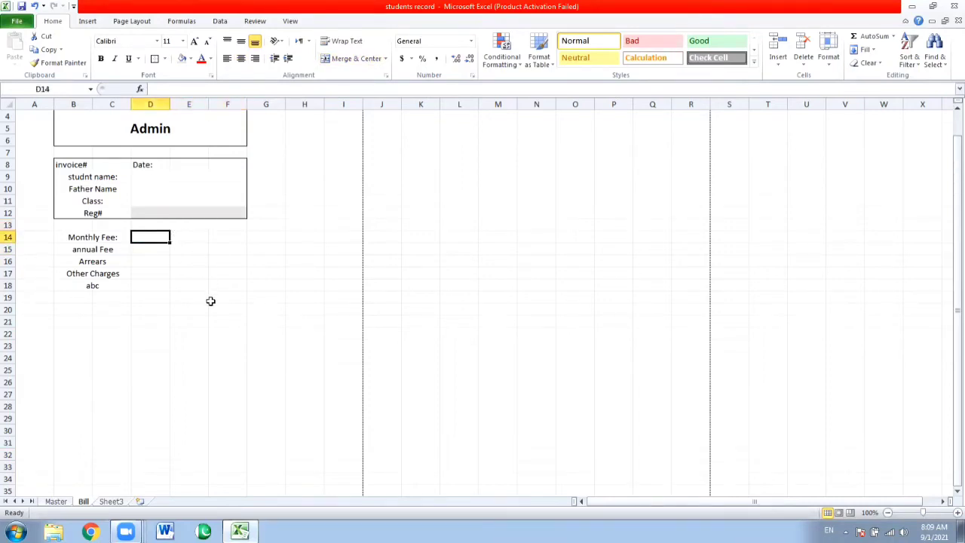
type("Aug")
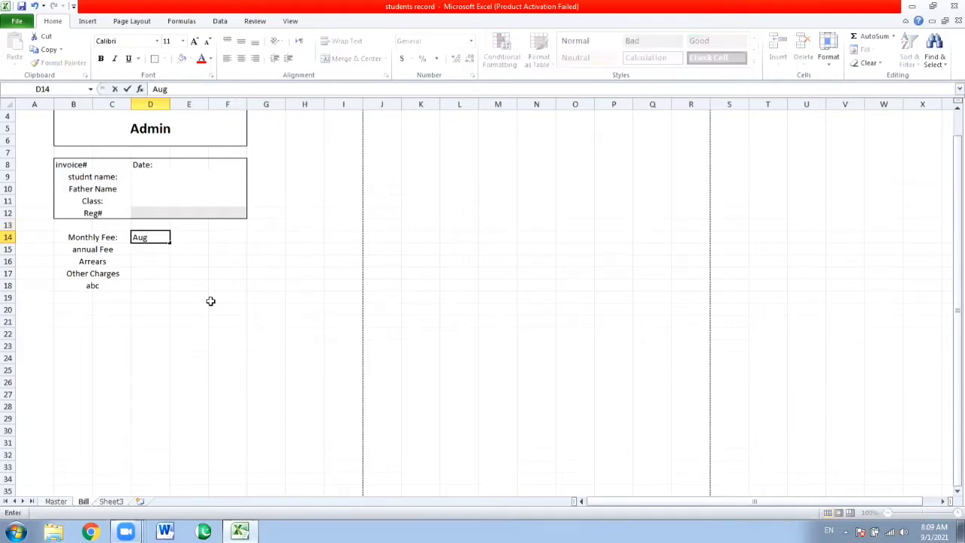
type("-21")
key("Return")
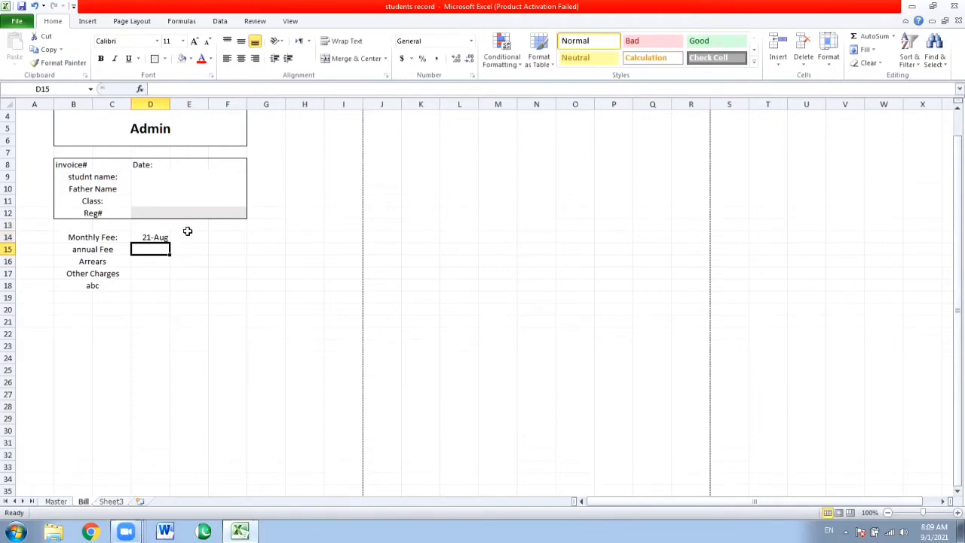
Merge and center columns E and F separately in each fee row from 14 to 18
left_click_drag(188, 231, 216, 237)
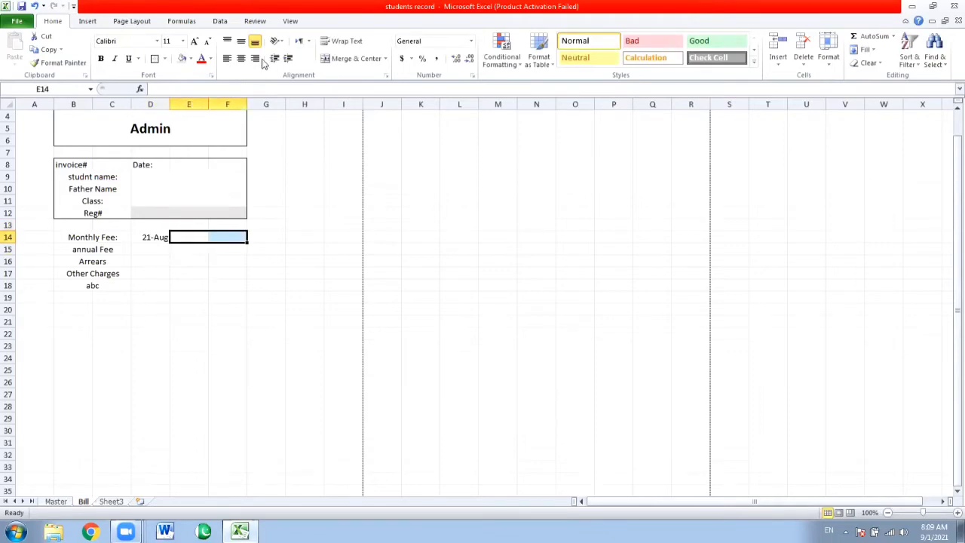
left_click(335, 59)
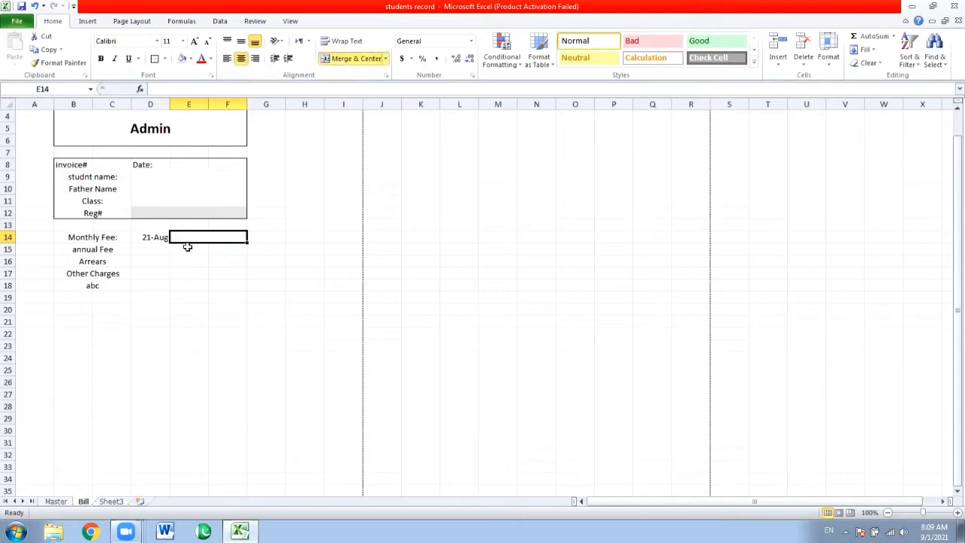
left_click_drag(188, 247, 220, 262)
left_click(338, 65)
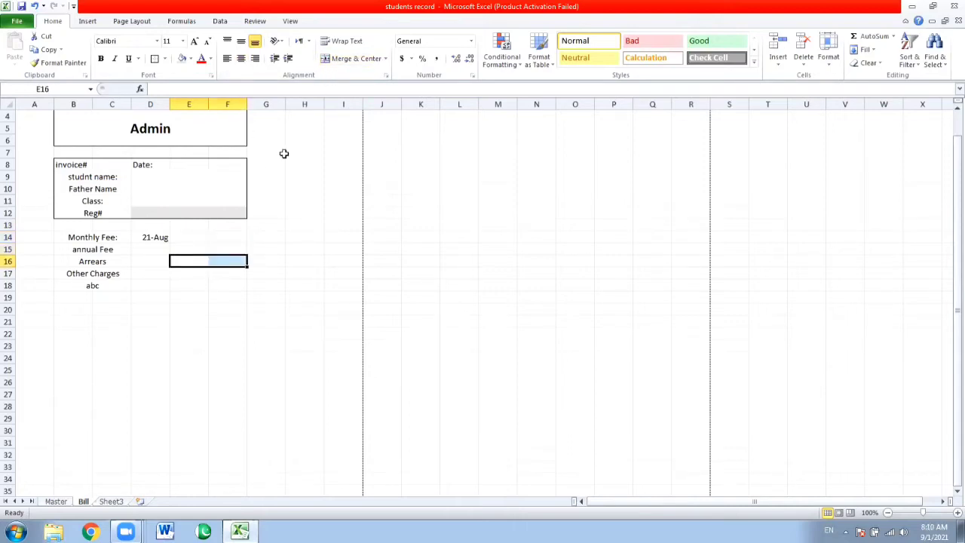
left_click(349, 60)
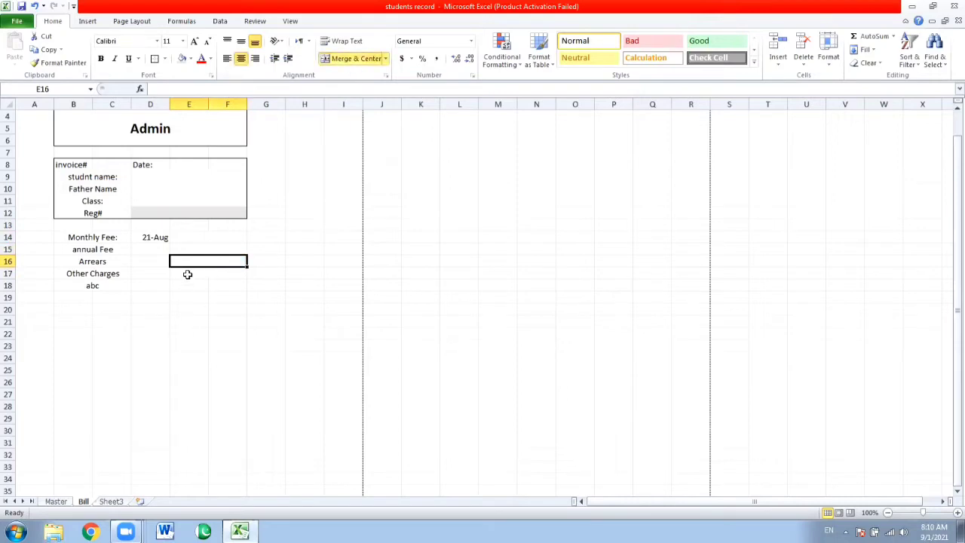
left_click_drag(189, 271, 220, 273)
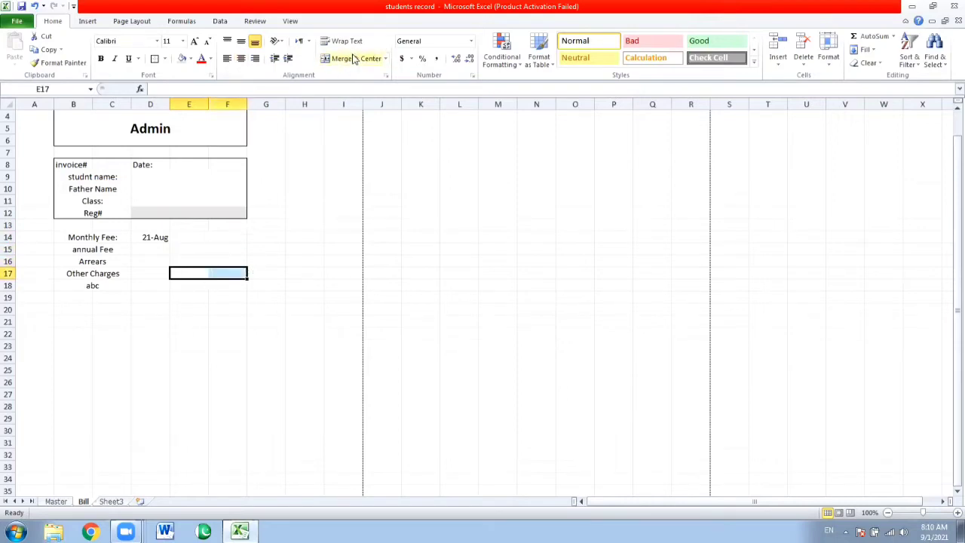
left_click(354, 61)
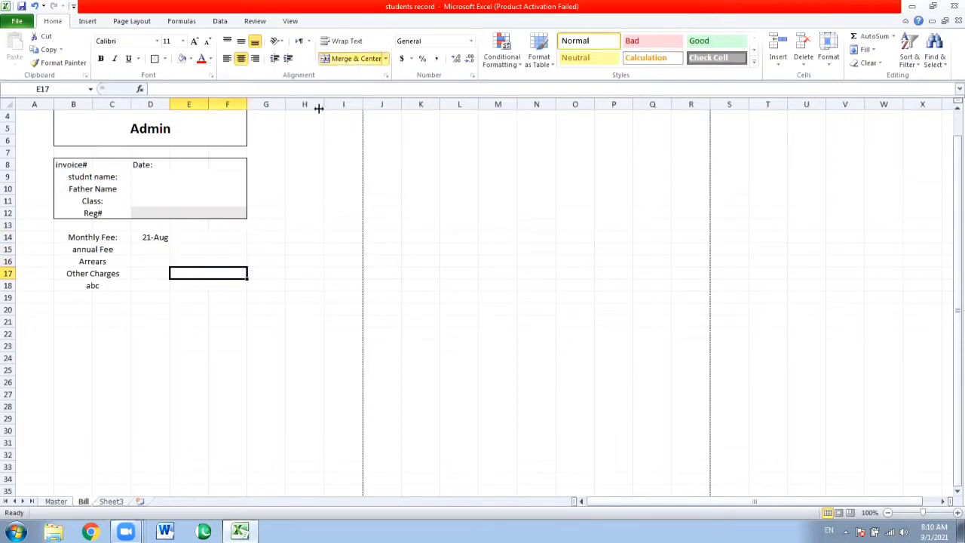
left_click(187, 285)
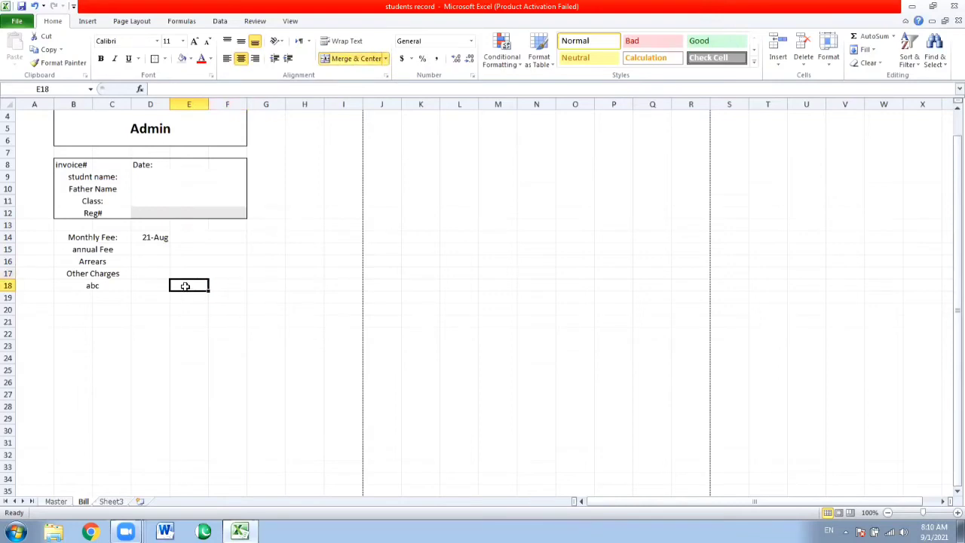
left_click_drag(187, 284, 208, 284)
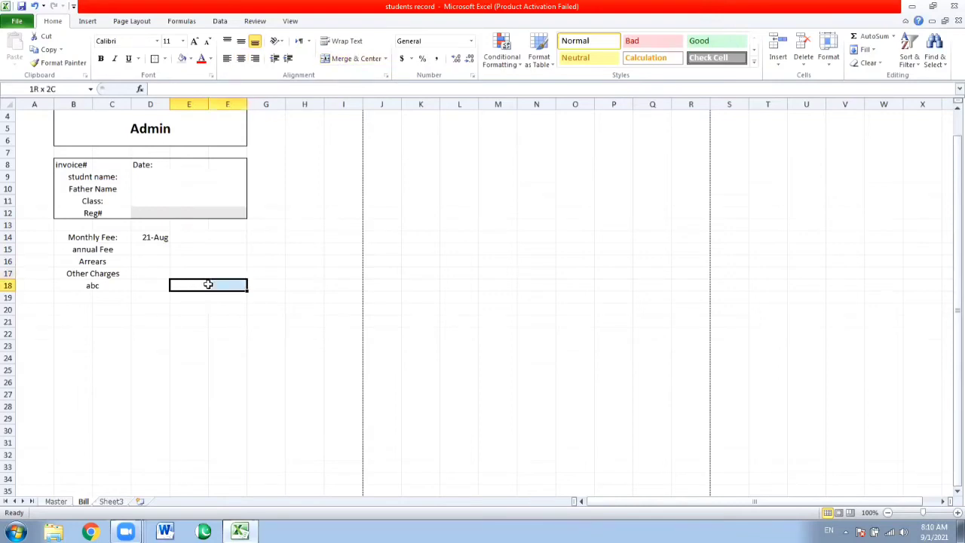
left_click(353, 59)
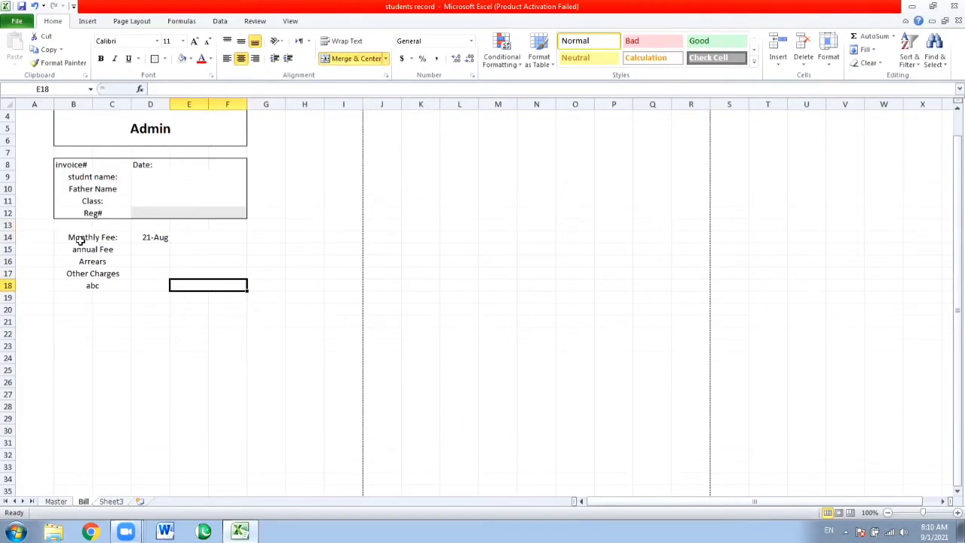
Add an outside border around the fee block B14:F18
left_click_drag(80, 238, 194, 284)
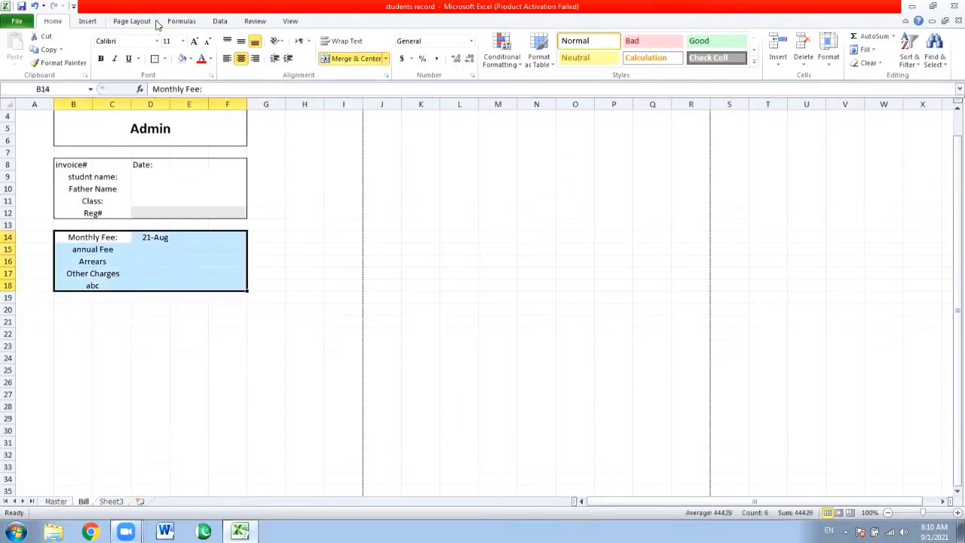
left_click(156, 65)
left_click(164, 294)
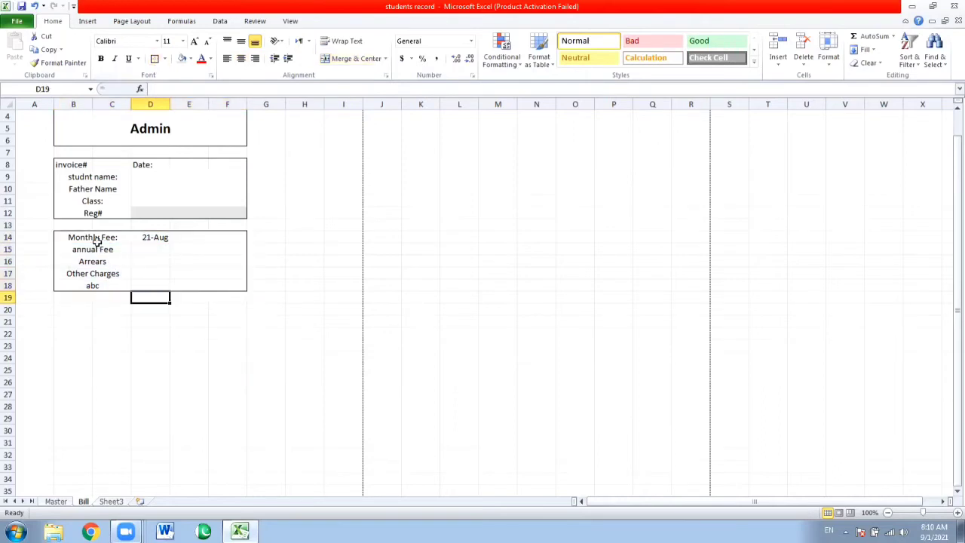
Separate the fee rows with lines by applying outside borders to B14:F17, B14:F16, B14:F15 and B14:F14
left_click_drag(84, 224, 207, 269)
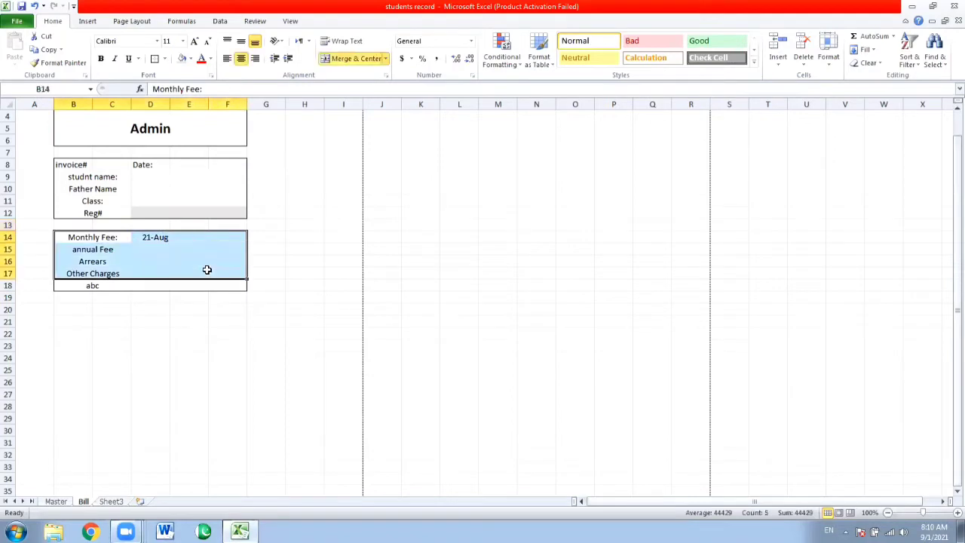
left_click(155, 61)
left_click(111, 241)
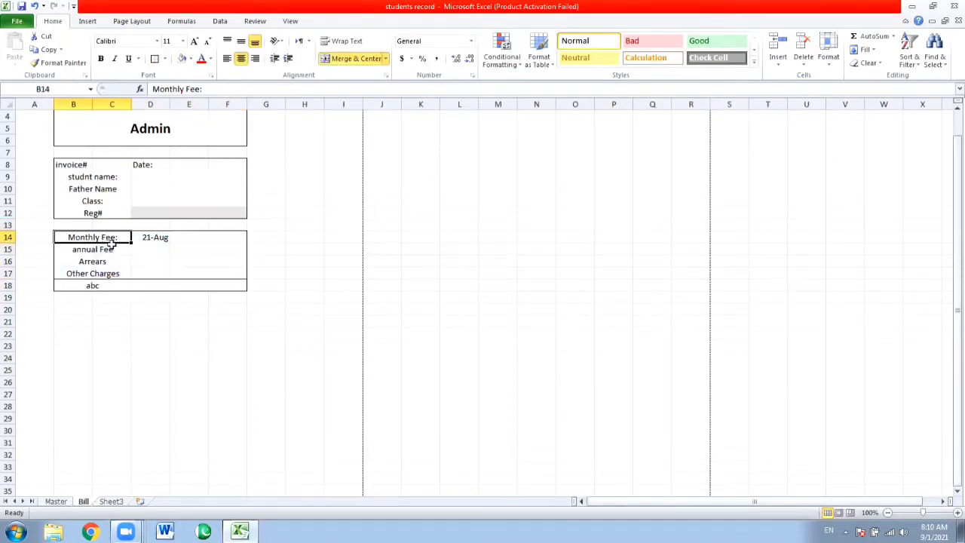
left_click_drag(111, 240, 207, 258)
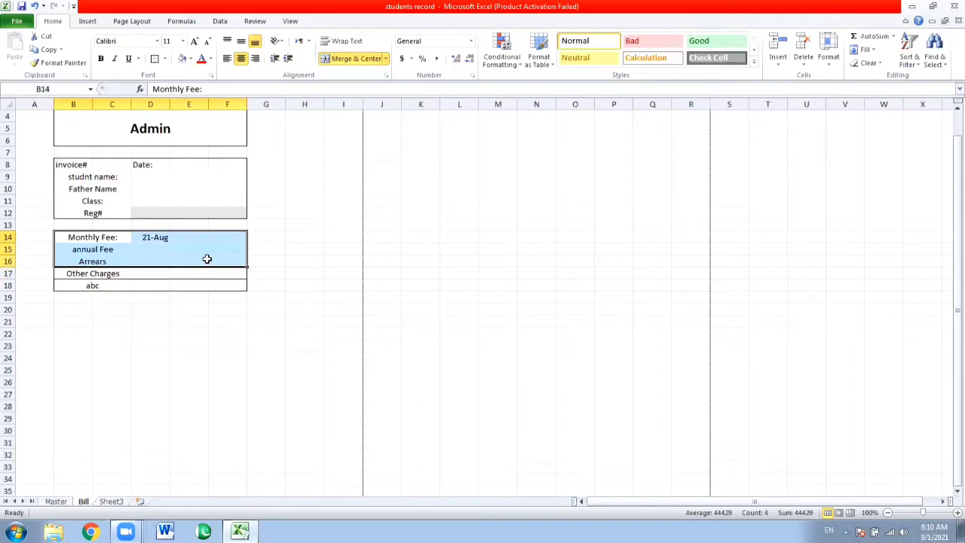
left_click(156, 60)
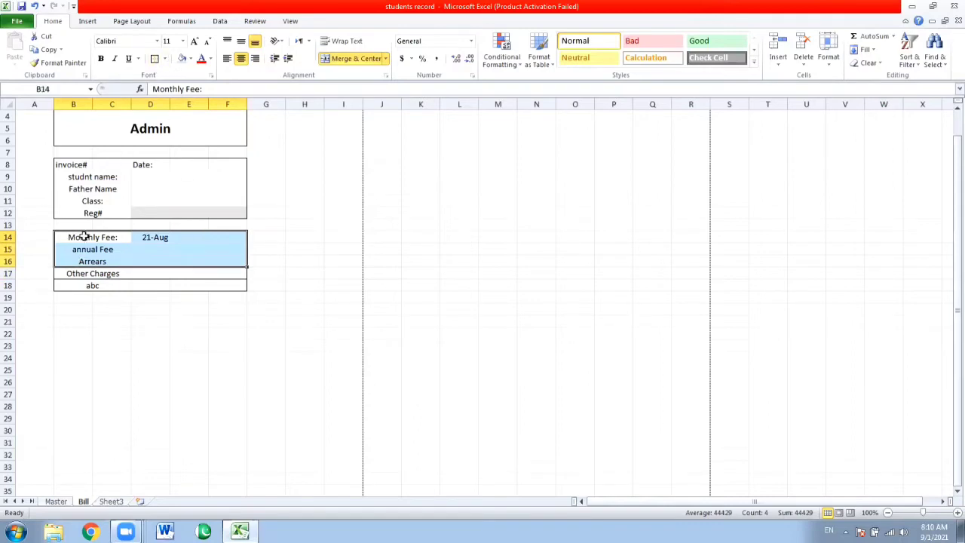
left_click_drag(86, 238, 190, 248)
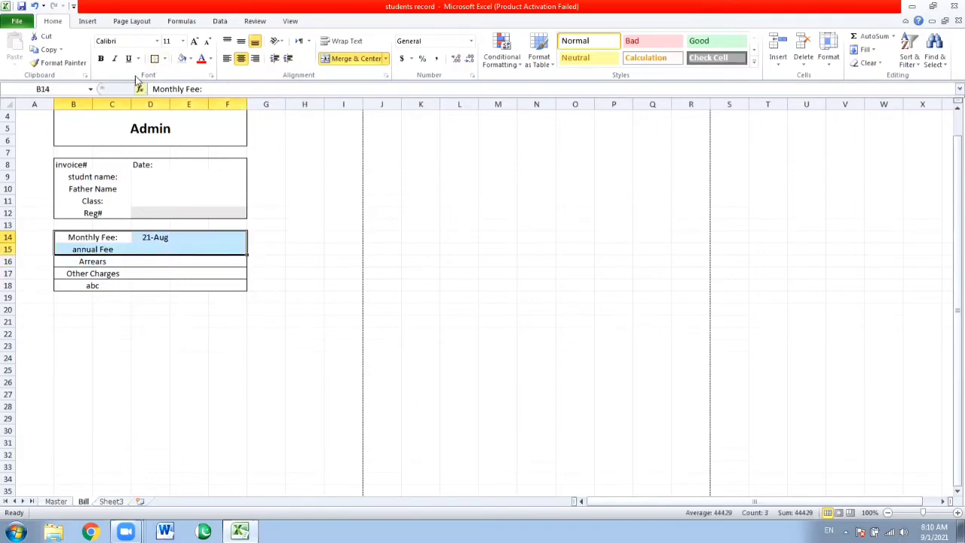
left_click(156, 59)
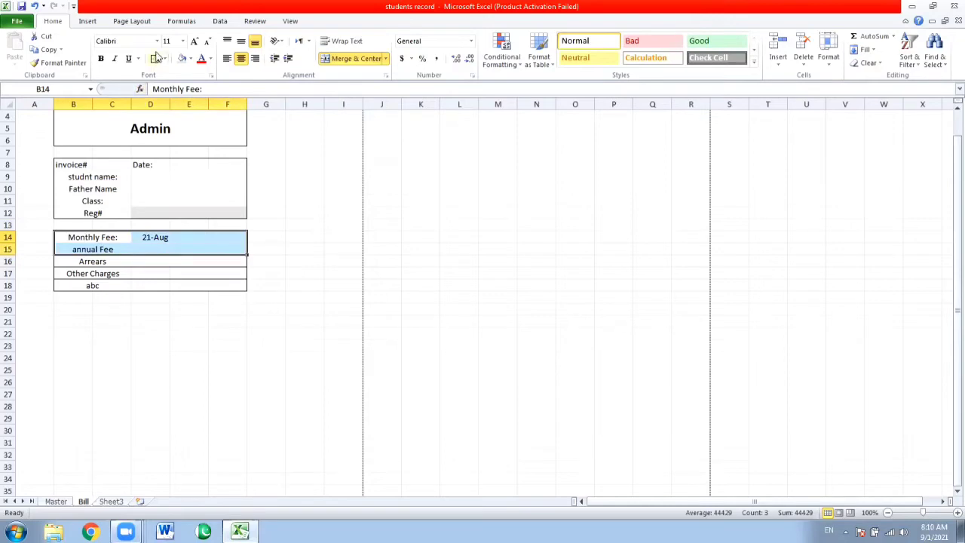
left_click(75, 239)
left_click_drag(75, 239, 222, 239)
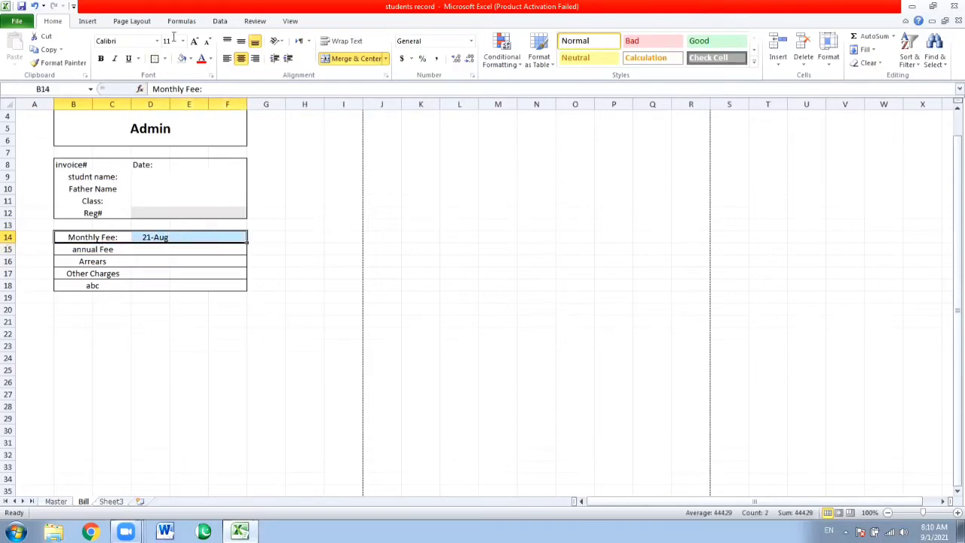
left_click(155, 59)
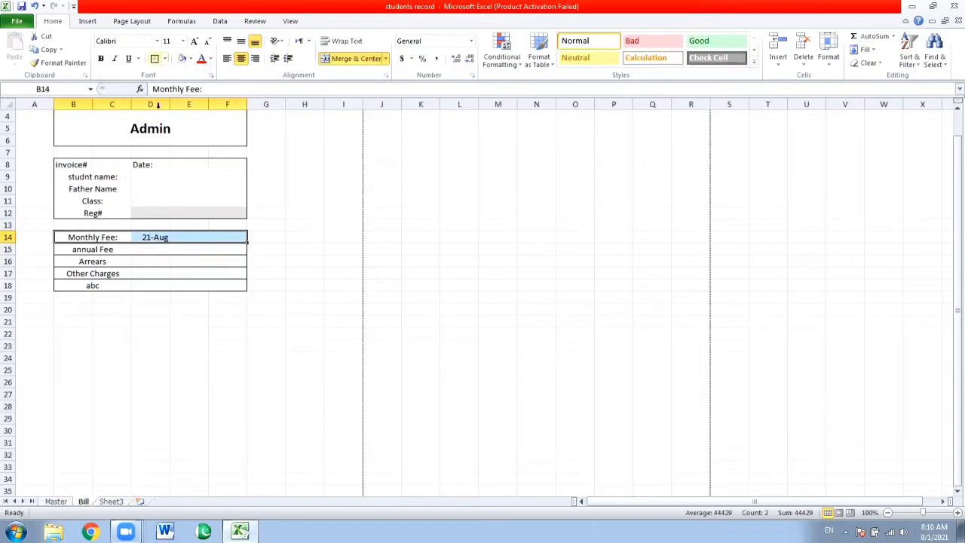
Merge and center B20:C21 below the fee table and enter the label "payable" in it
left_click(165, 288)
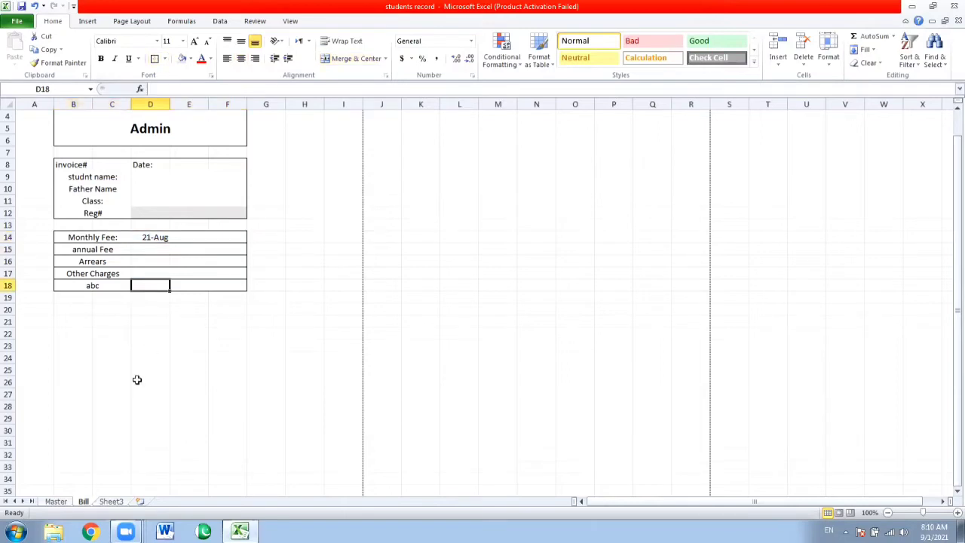
left_click(72, 308)
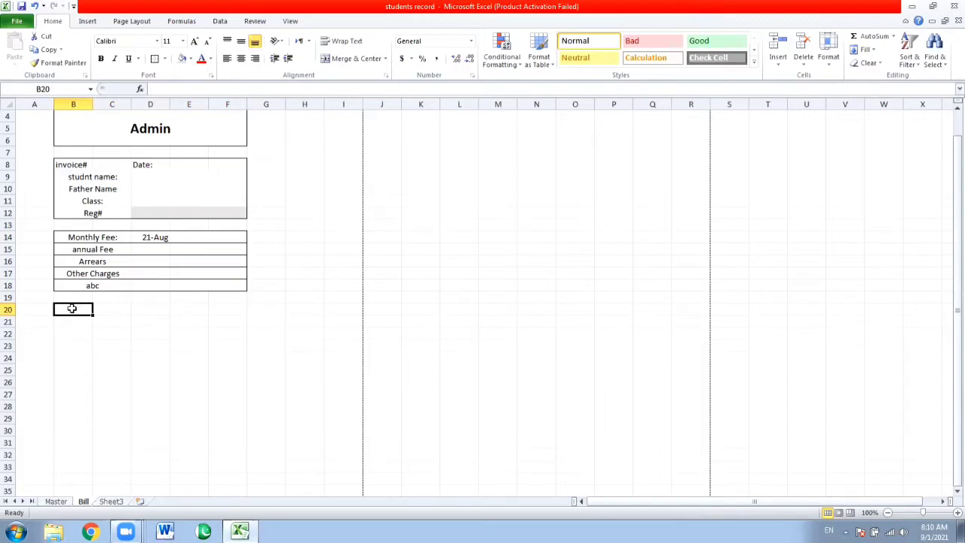
left_click_drag(80, 312, 110, 324)
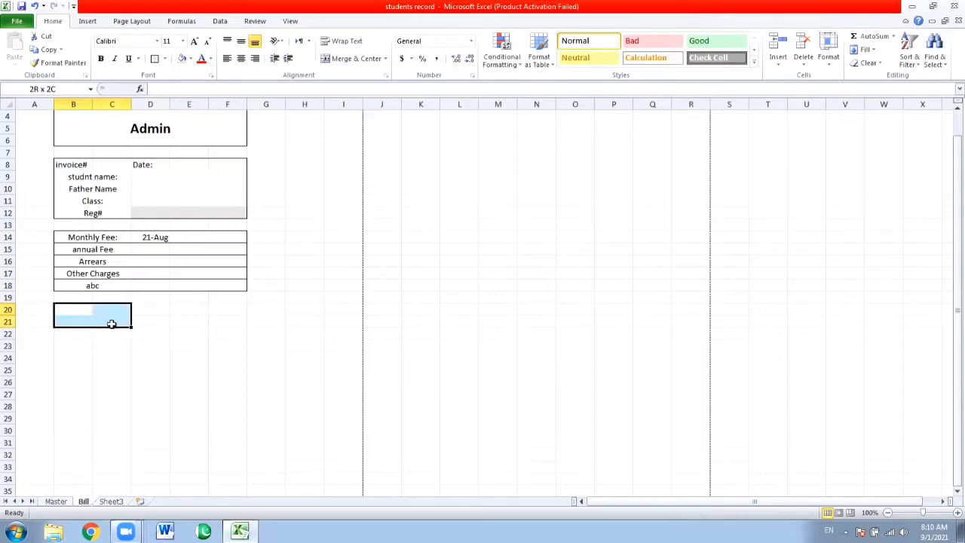
left_click(350, 58)
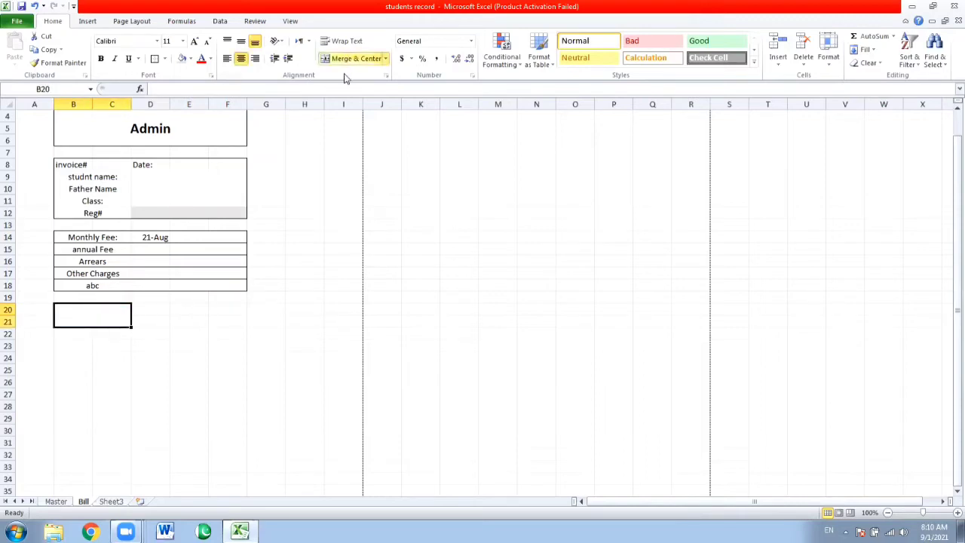
type("payabk")
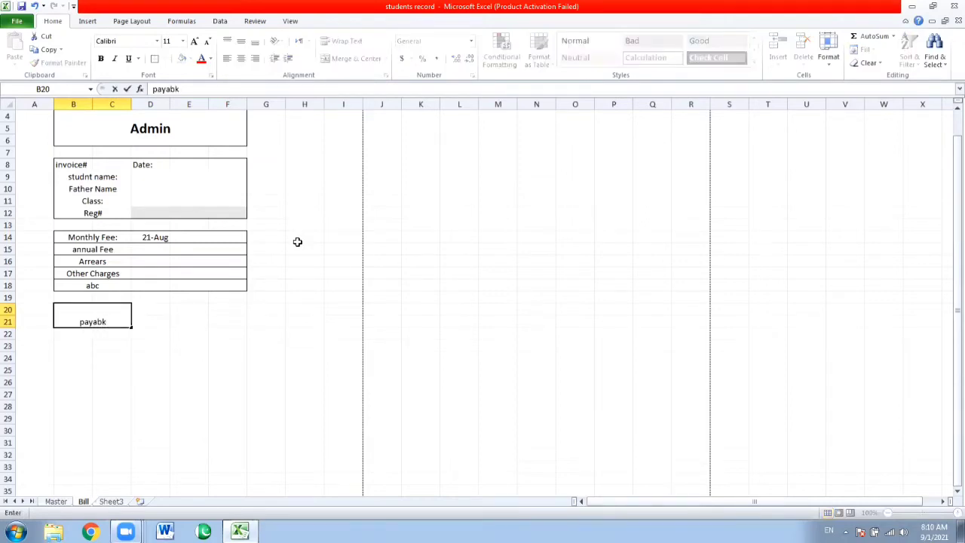
key("BackSpace")
type("le")
left_click(247, 136)
Format the "payable" label as middle-aligned, bold, 18-point text
left_click(89, 321)
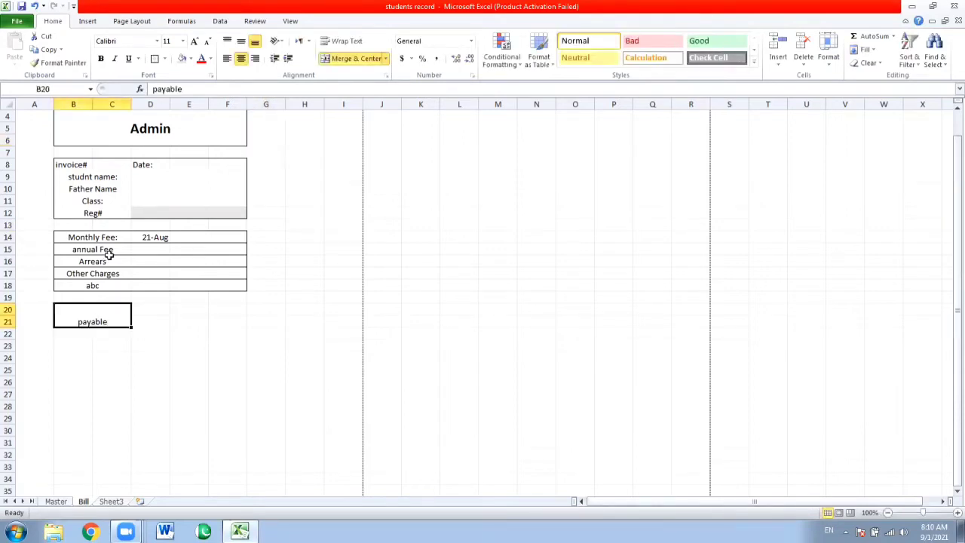
left_click(241, 42)
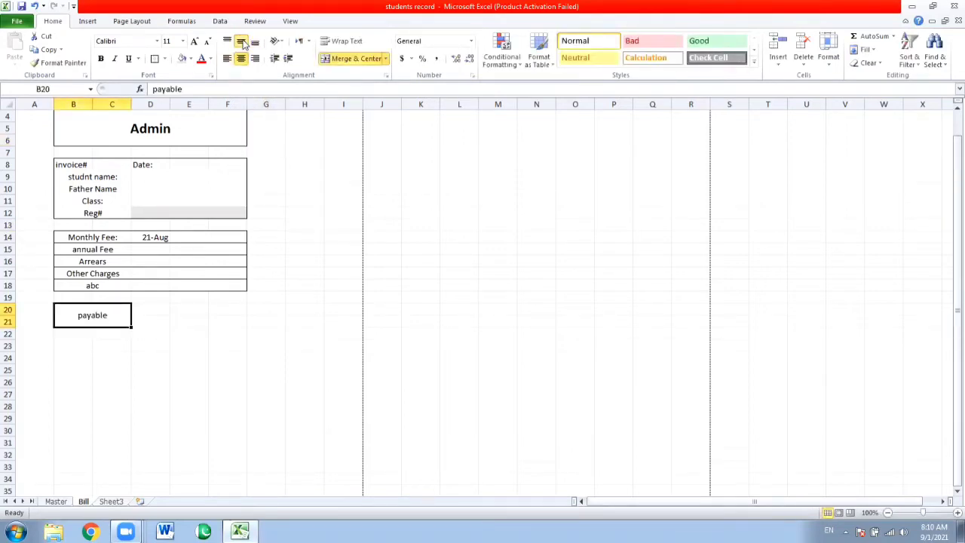
key("ctrl+b")
left_click(195, 41)
left_click(195, 41)
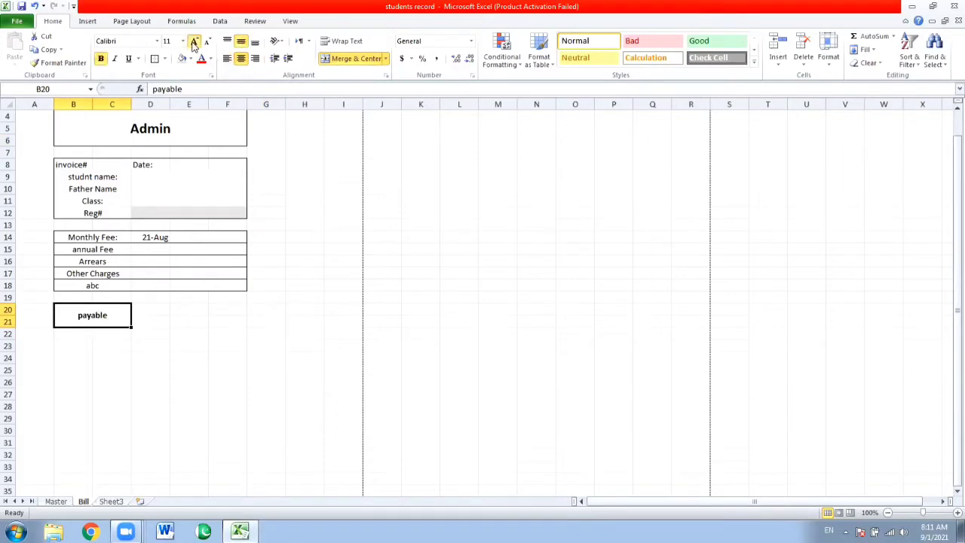
left_click(194, 40)
left_click(194, 40)
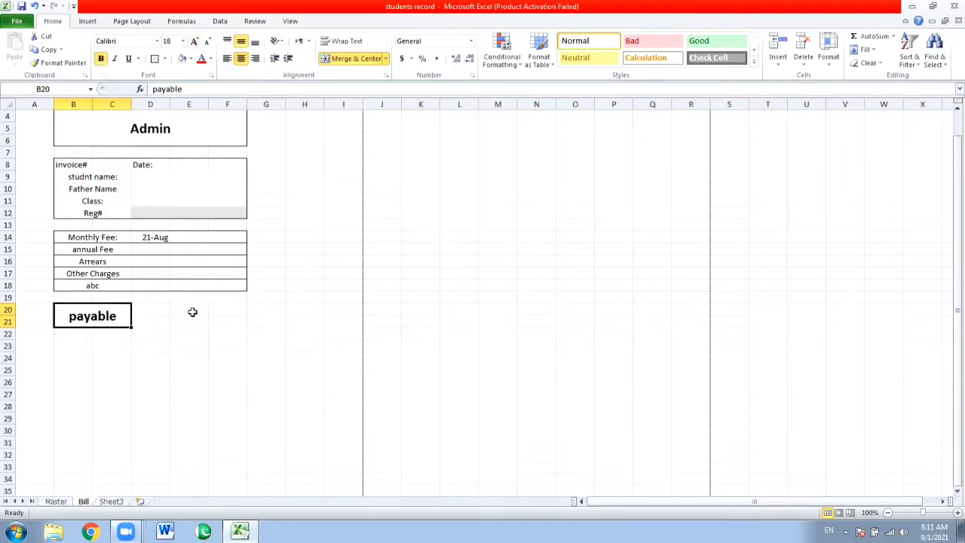
Merge and center E20:F21 for the payable amount and add an outside border around B20:F21
left_click_drag(192, 312, 219, 319)
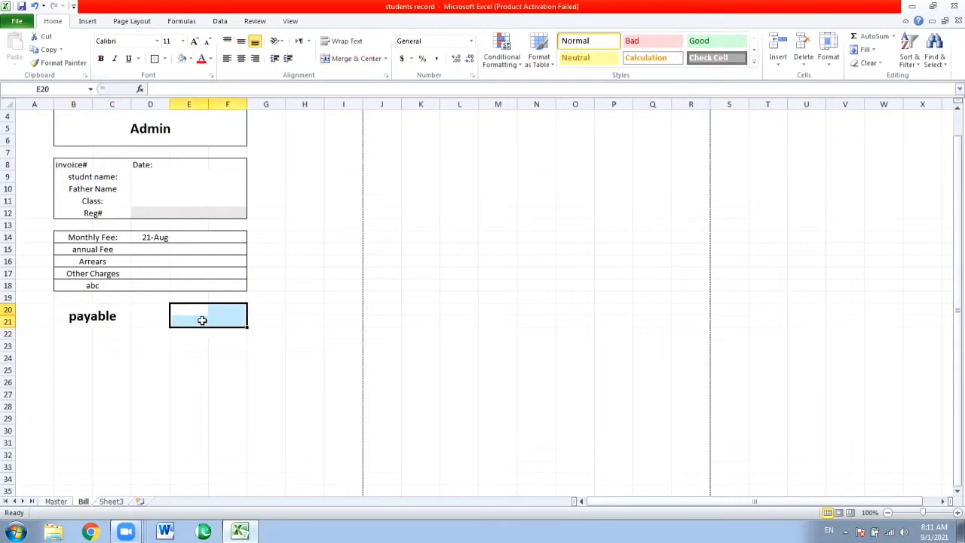
left_click(337, 58)
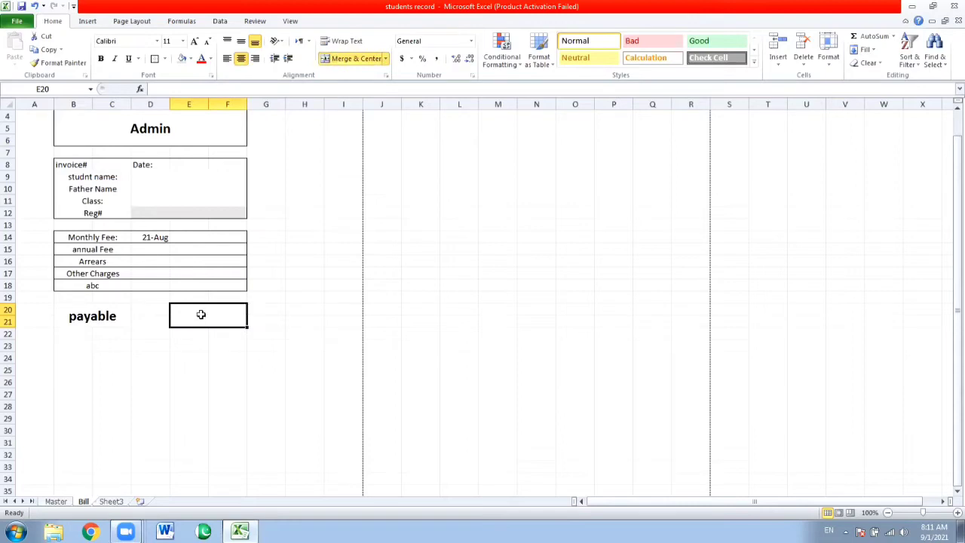
left_click_drag(80, 304, 197, 320)
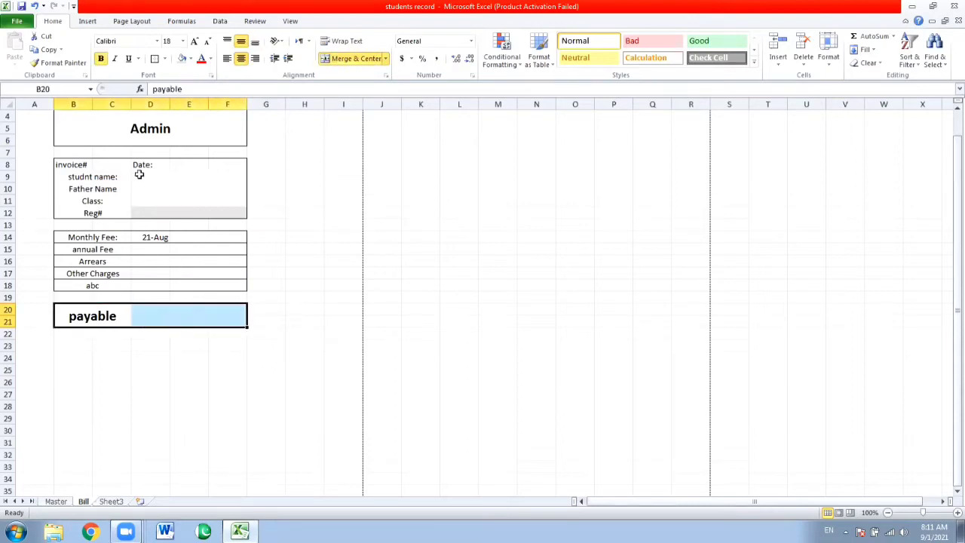
left_click(155, 59)
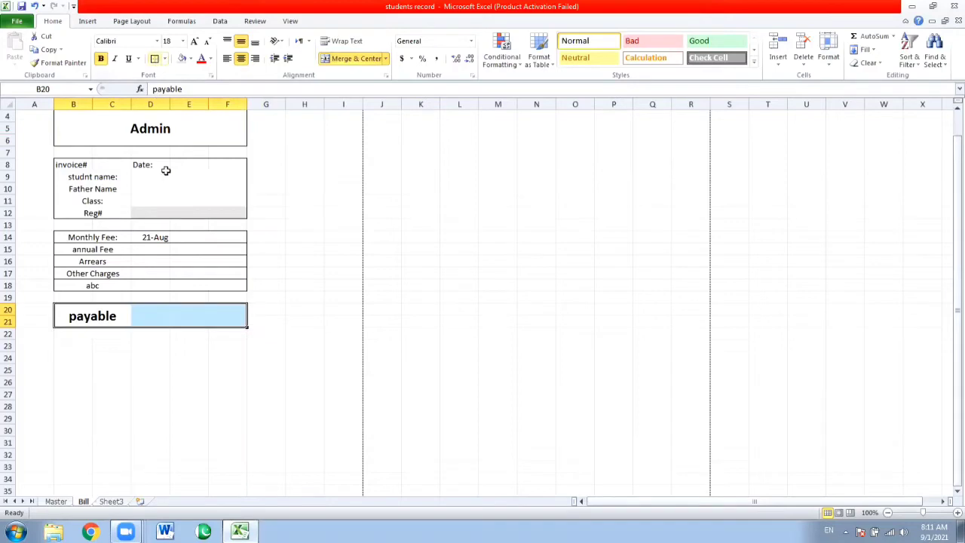
left_click(177, 349)
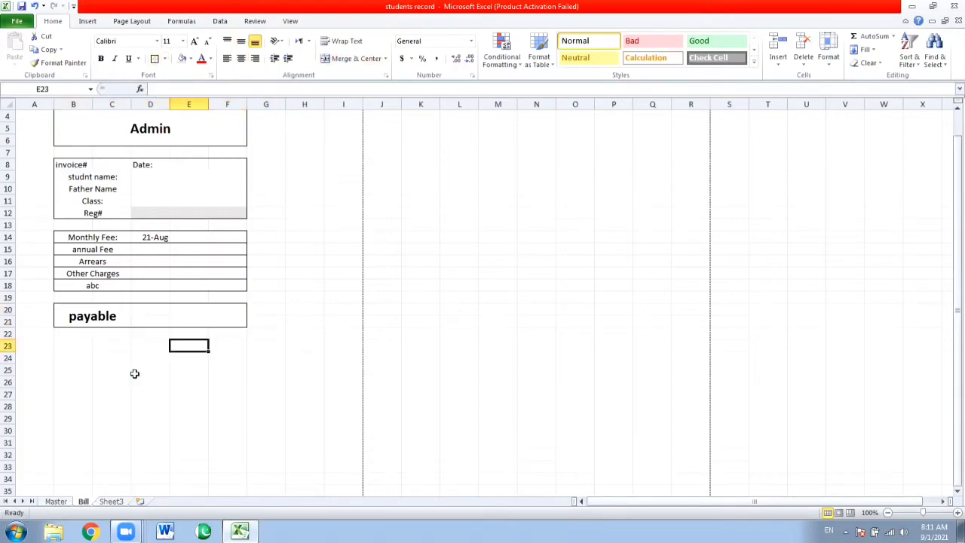
Merge and center B23:C24 and E23:F24 separately, and add an outside border around B23:F24
left_click(156, 175)
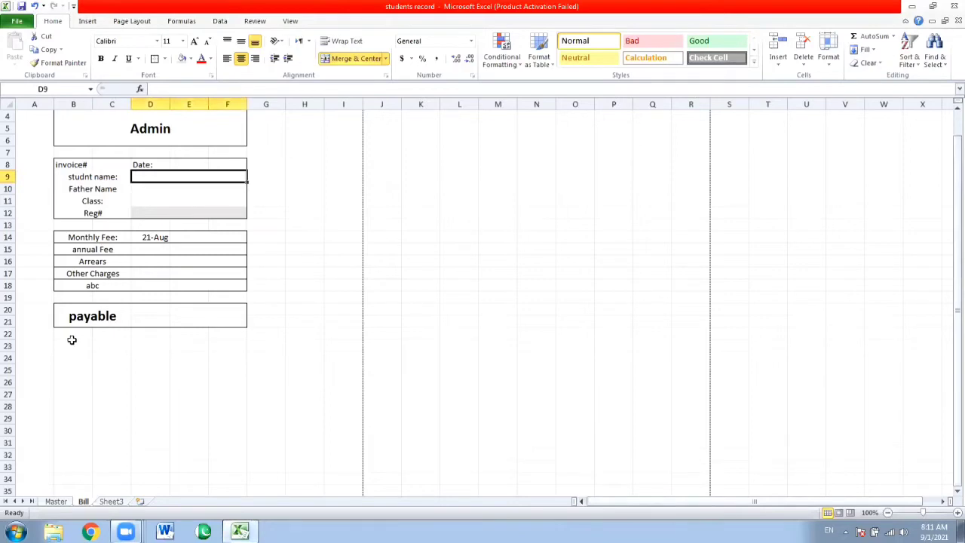
left_click_drag(75, 340, 105, 358)
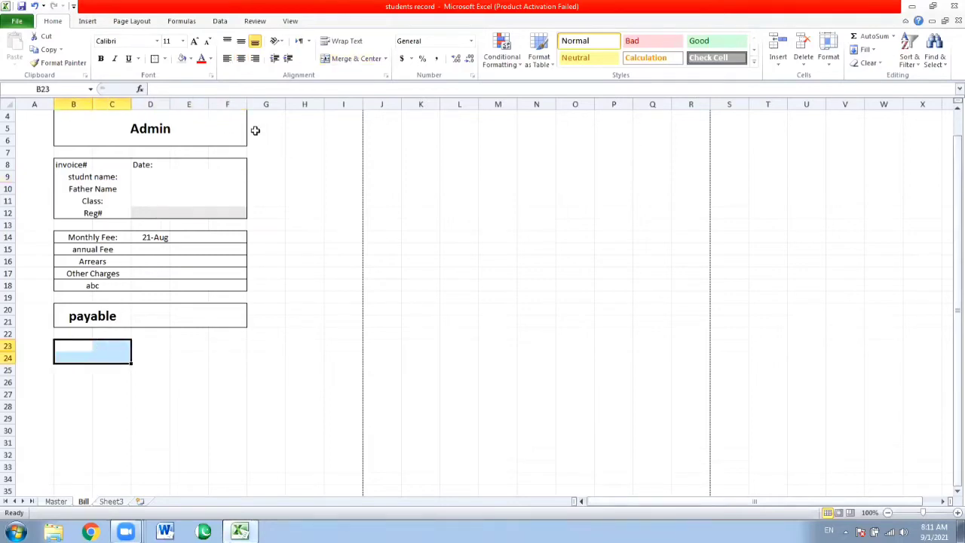
left_click(339, 65)
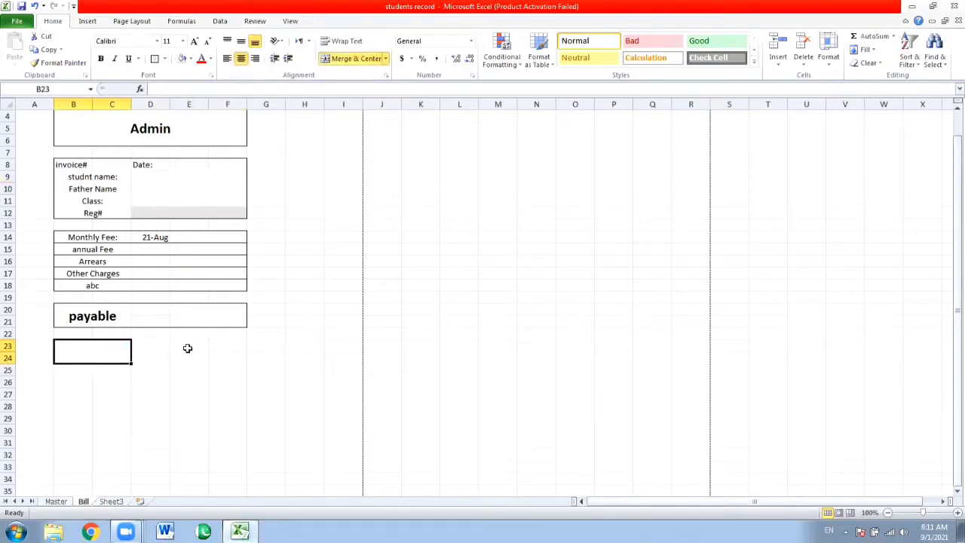
left_click_drag(188, 347, 230, 360)
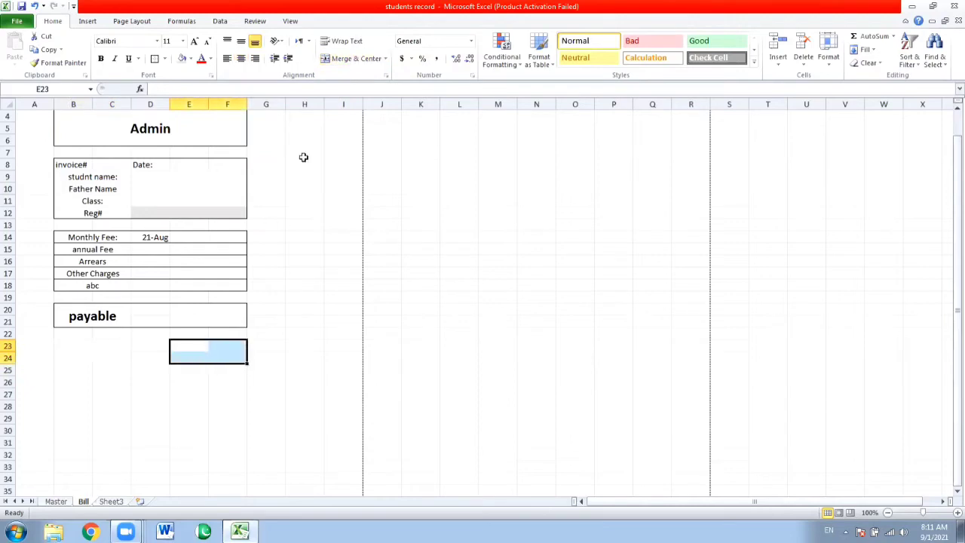
left_click(335, 58)
left_click_drag(106, 347, 192, 347)
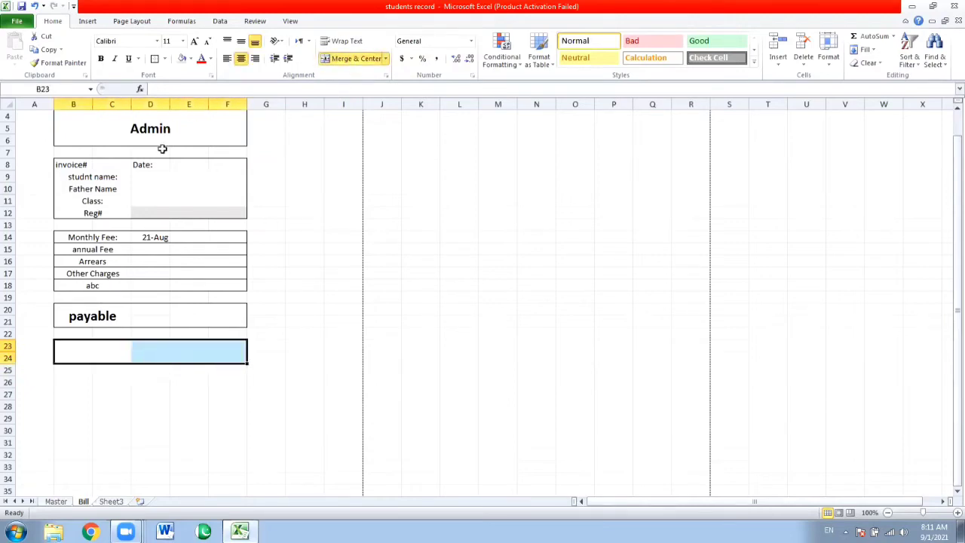
left_click(154, 58)
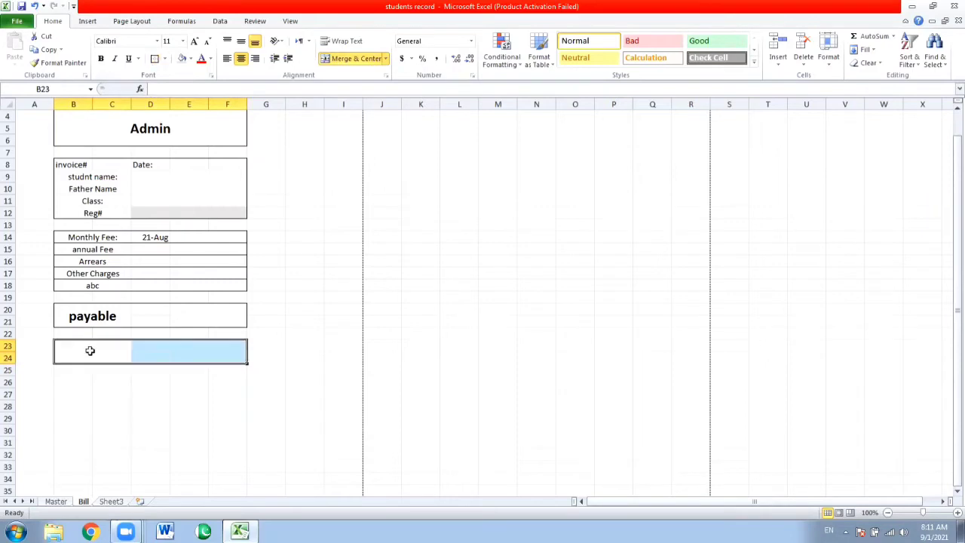
Enter the label "after due date" in the merged cell B23
left_click(90, 349)
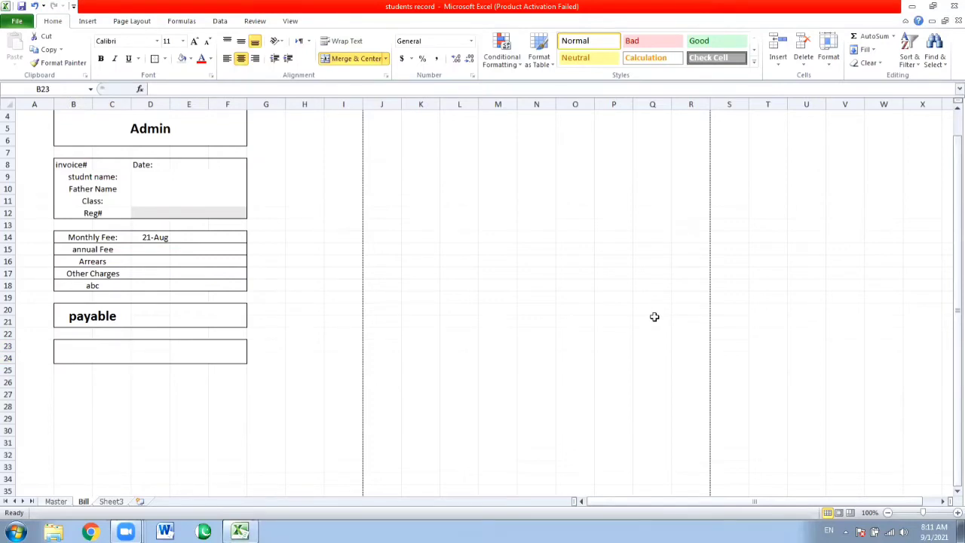
left_click(89, 356)
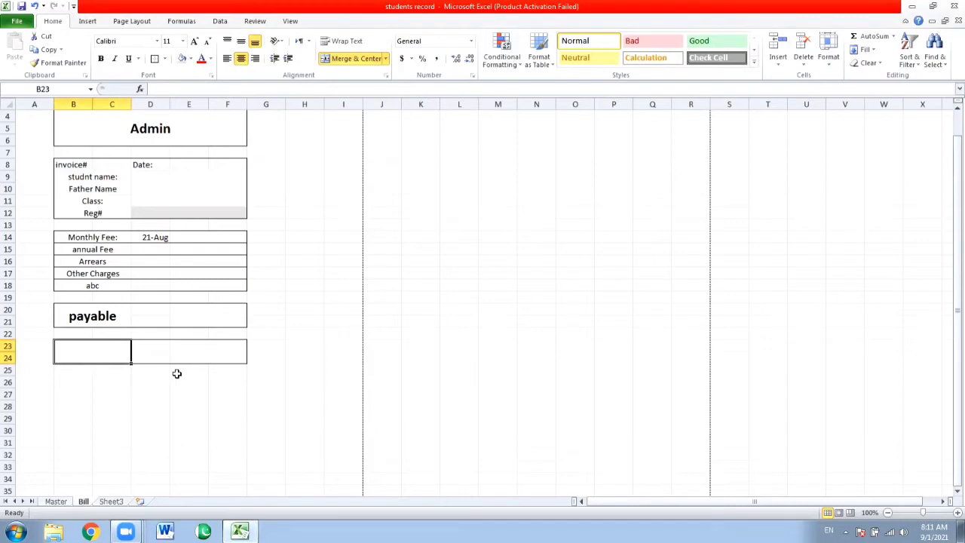
type("af")
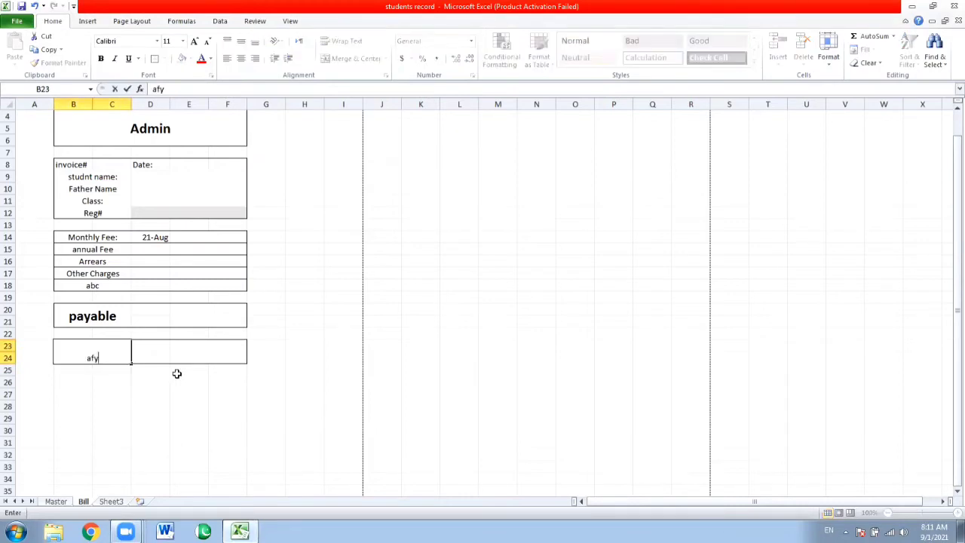
type("ter due date")
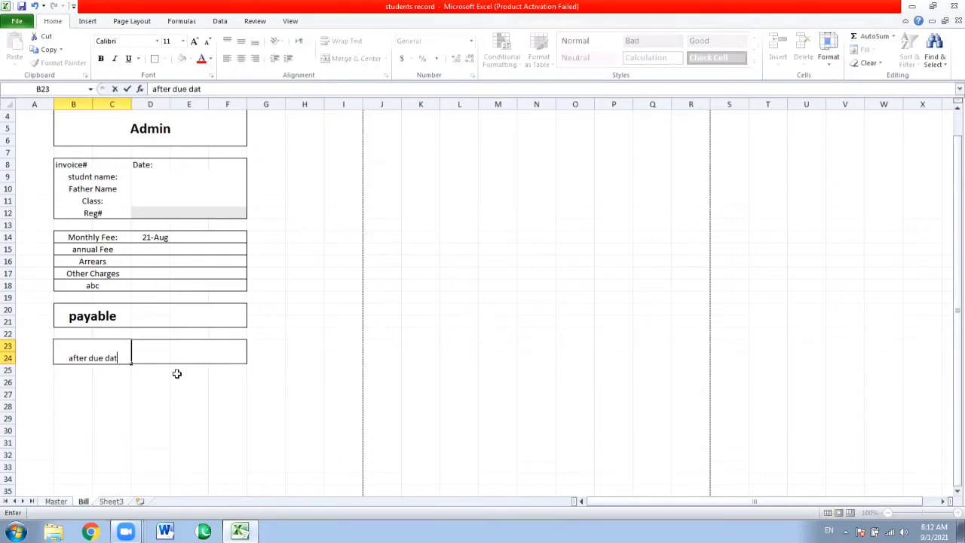
key("Return")
Format the "after due date" label as middle-aligned, bold, 14-point text
left_click(98, 361)
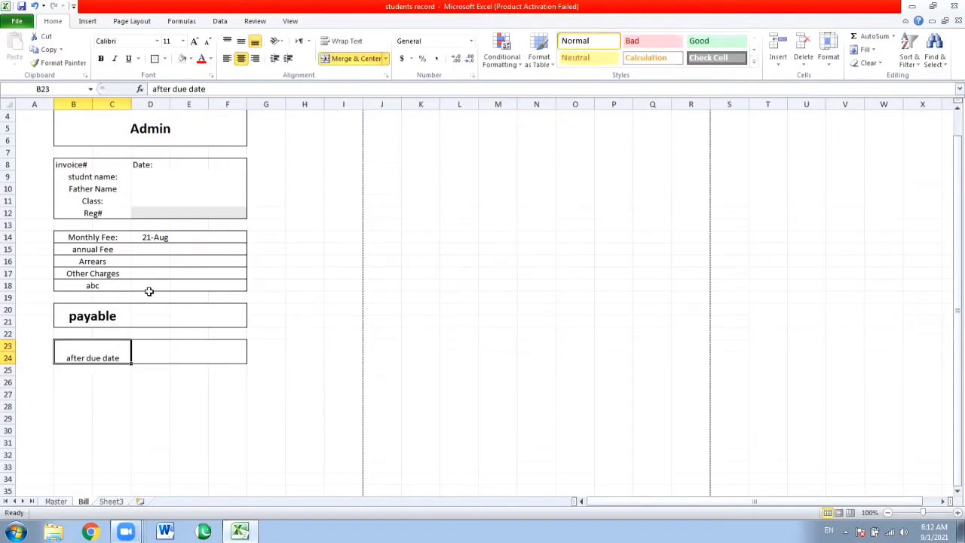
left_click(240, 41)
left_click(195, 42)
left_click(194, 41)
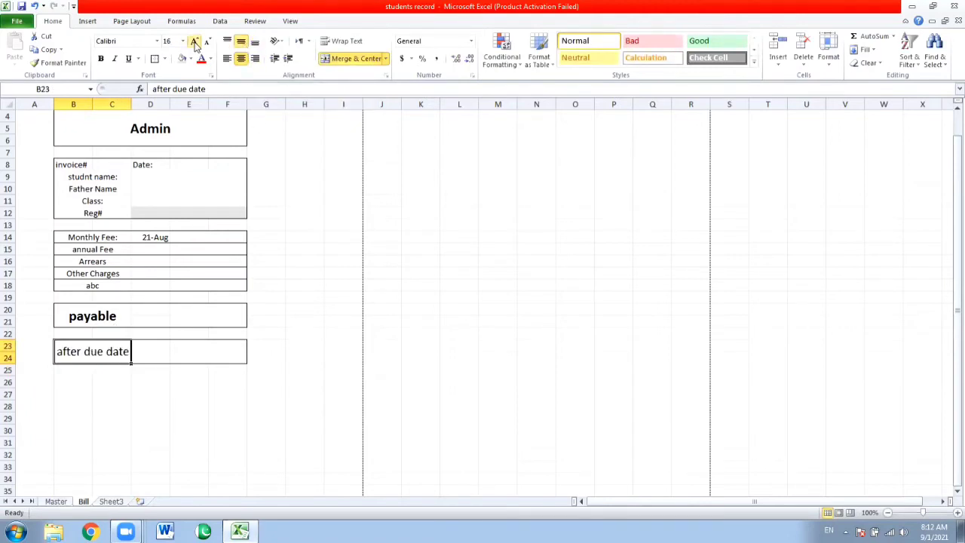
key("ctrl+b")
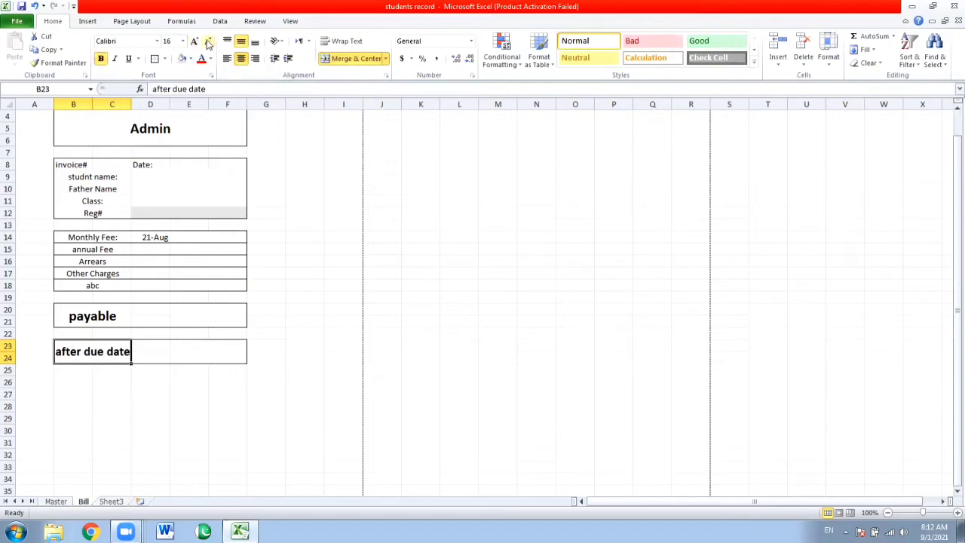
left_click(208, 43)
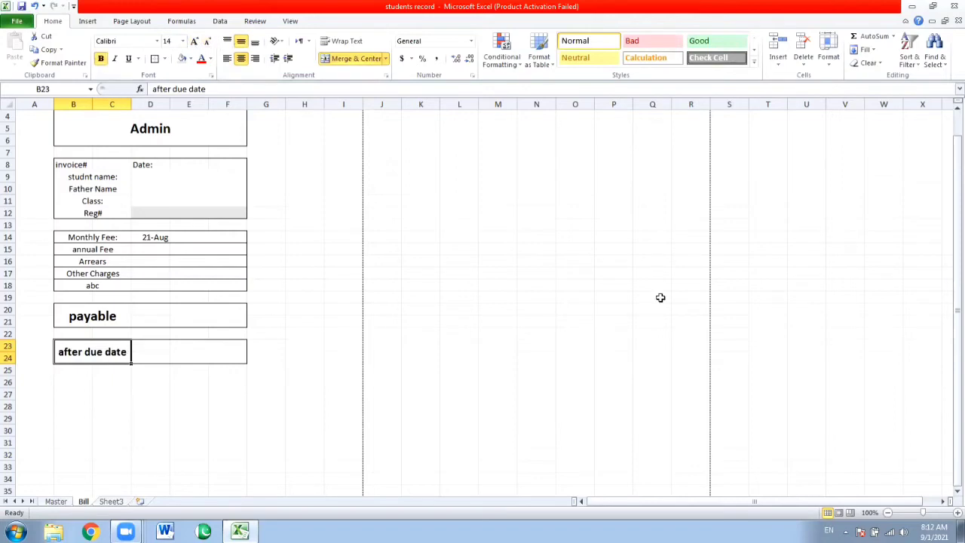
key("ctrl+p")
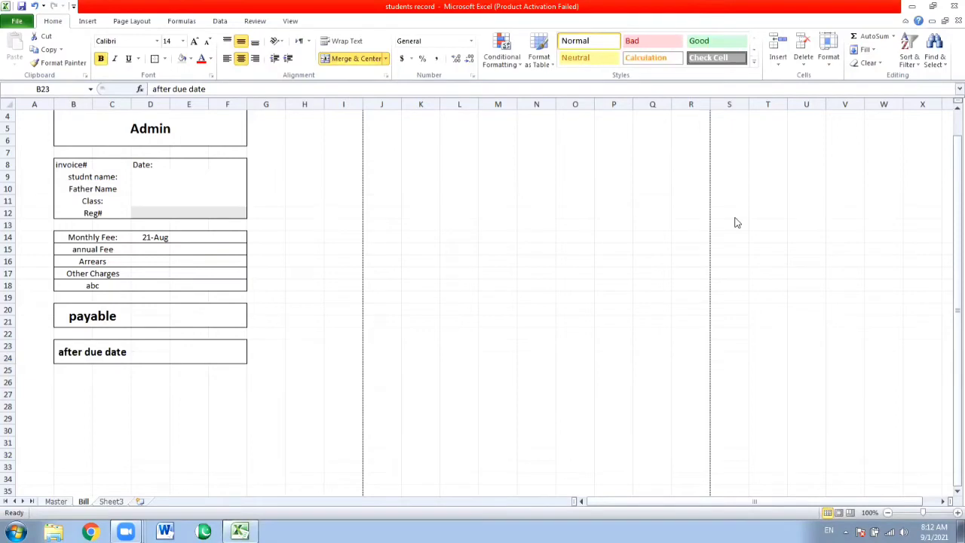
left_click(175, 349)
left_click(194, 352)
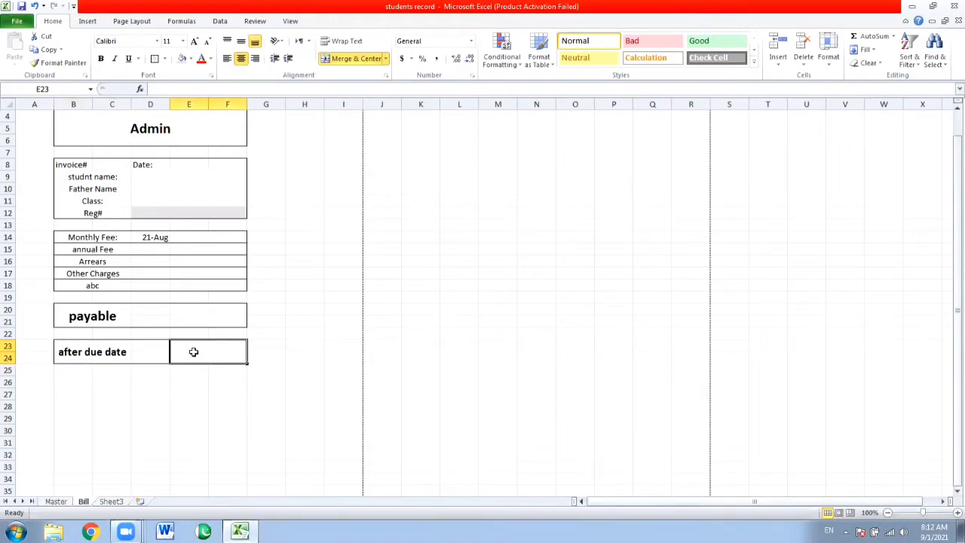
Widen column B and enter the label "due date" in cell B26
left_click(69, 383)
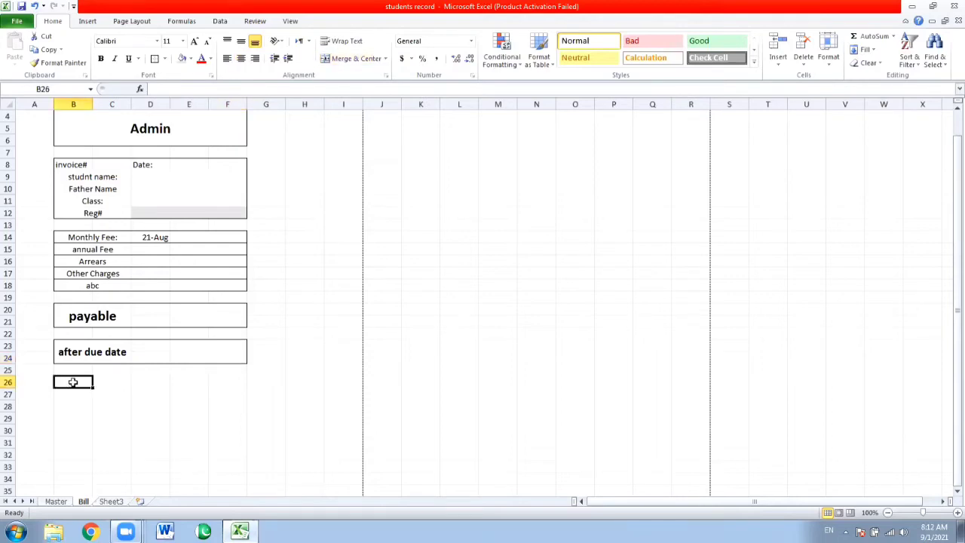
left_click_drag(73, 383, 106, 383)
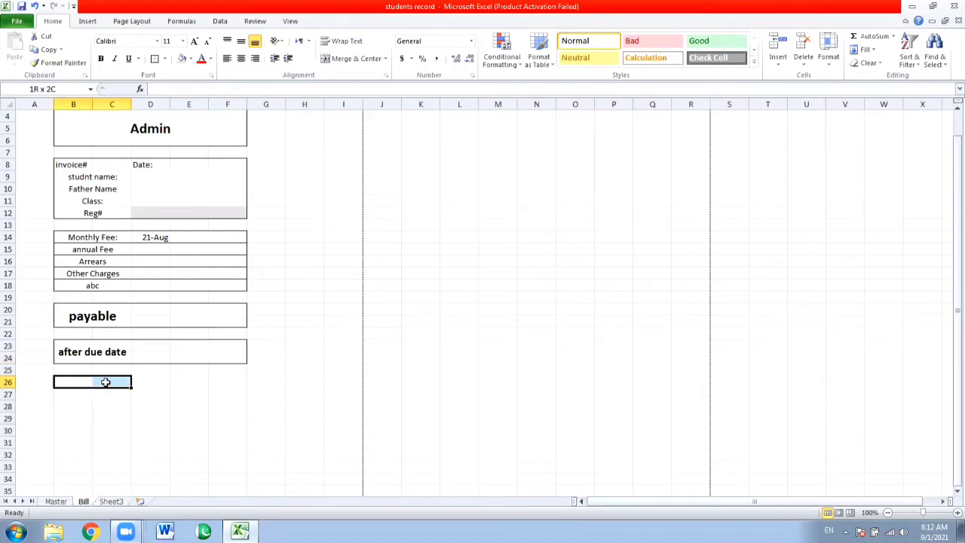
left_click_drag(106, 383, 104, 382)
left_click(75, 385)
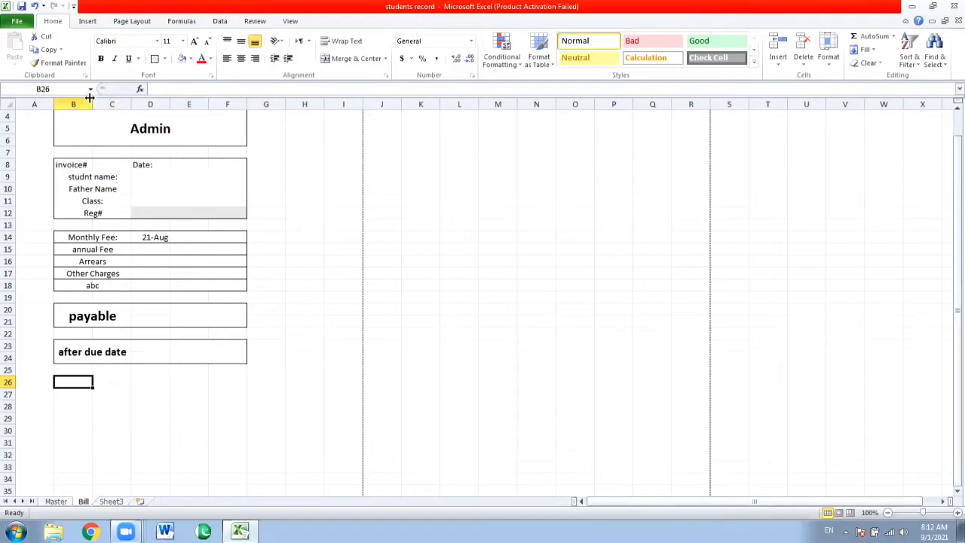
left_click_drag(90, 97, 117, 97)
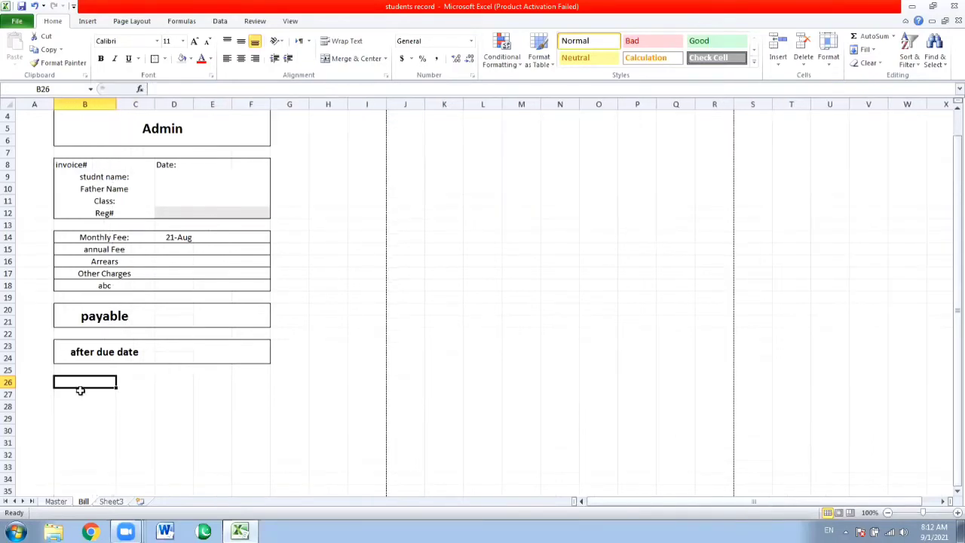
type("due date")
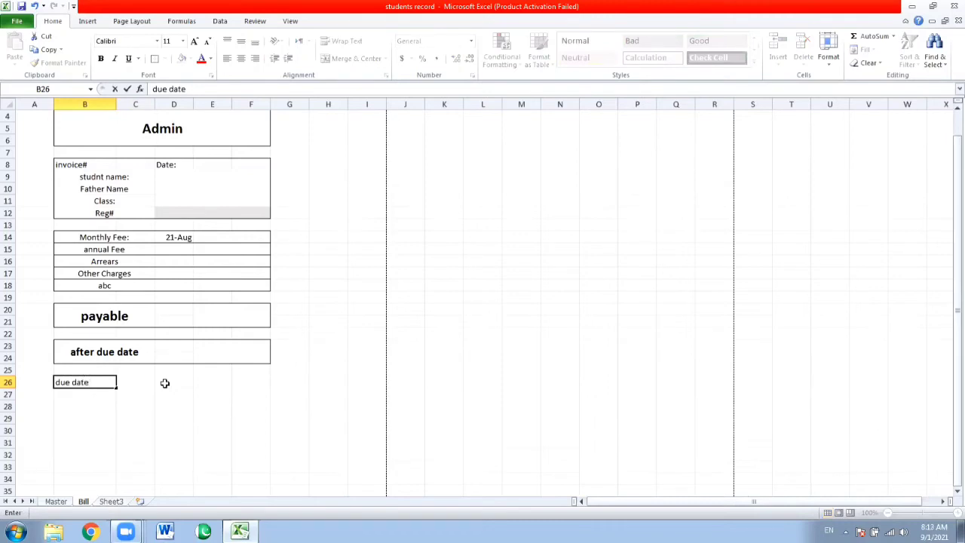
Widen column E and enter the label "validity" in cell E26
key("Tab")
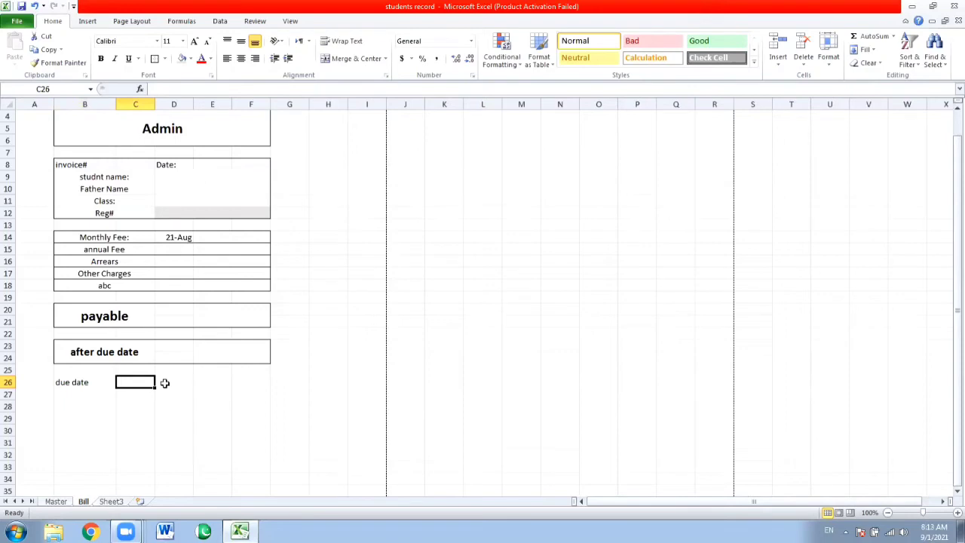
left_click(164, 383)
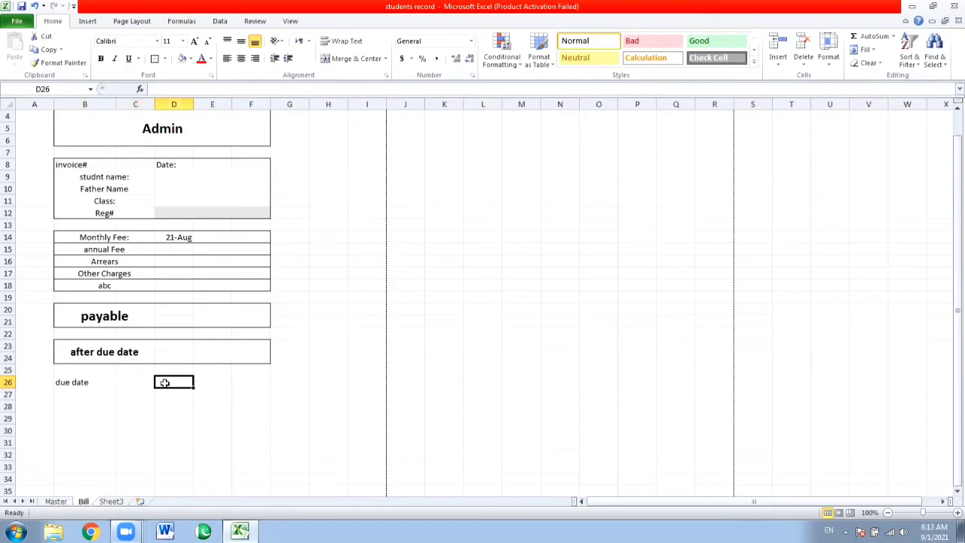
key("Tab")
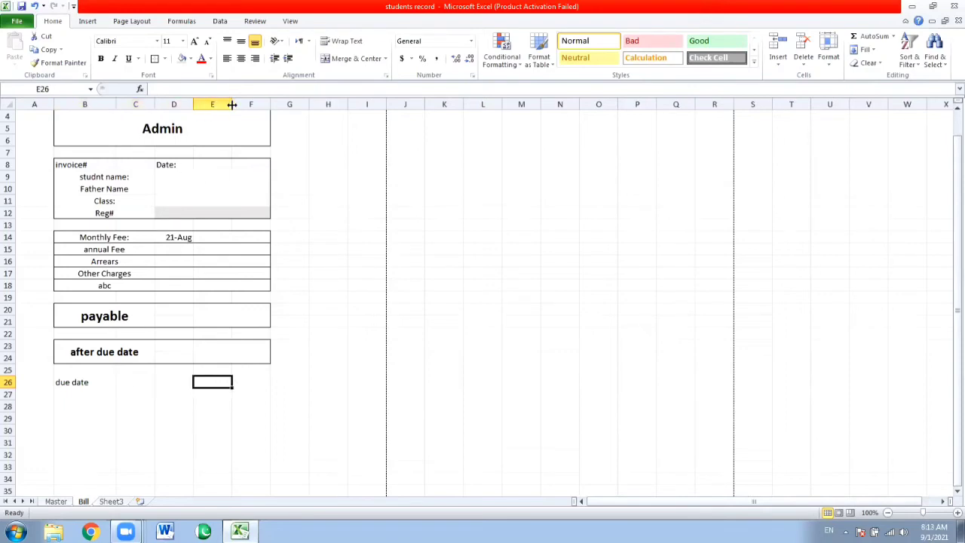
left_click_drag(232, 104, 248, 104)
type("validity")
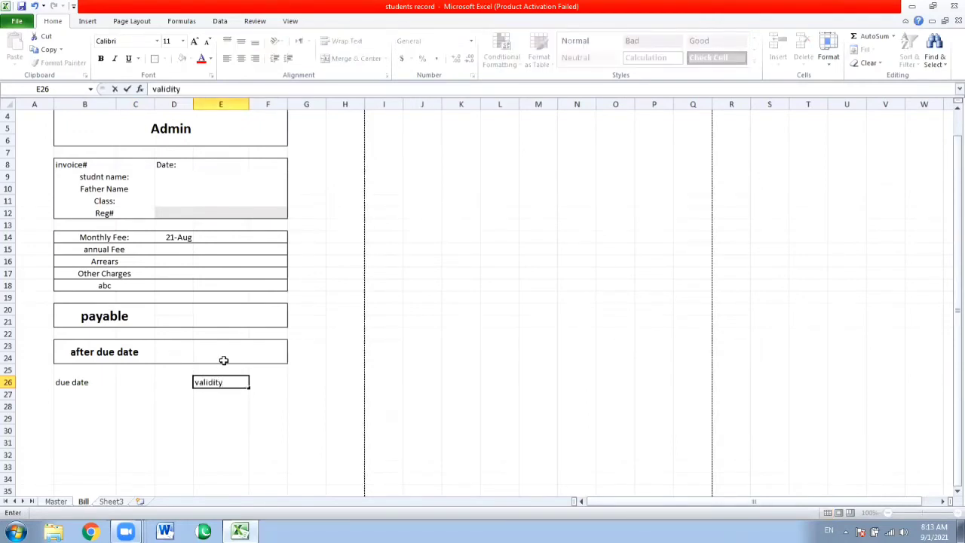
key("Tab")
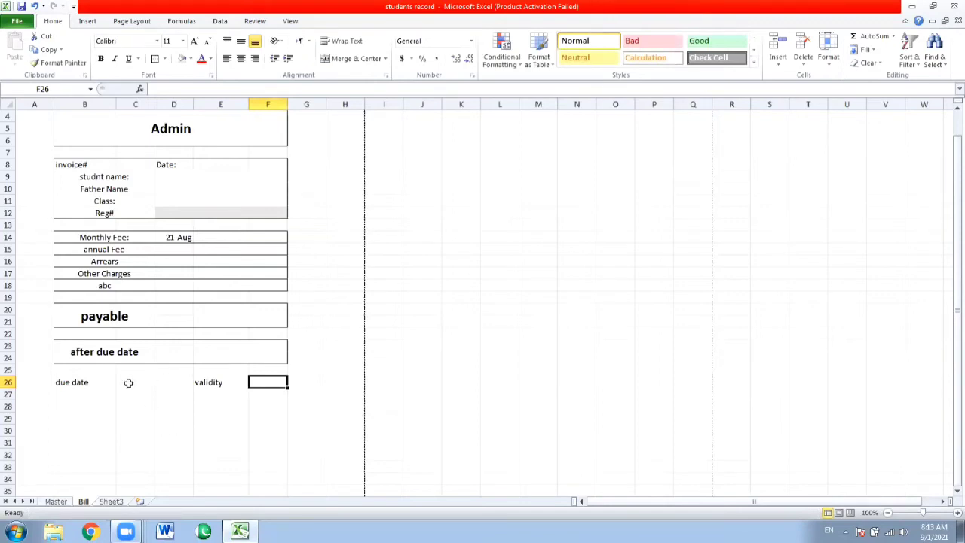
Add an outside border around the due date and validity row, B26:F26
left_click_drag(83, 382, 261, 382)
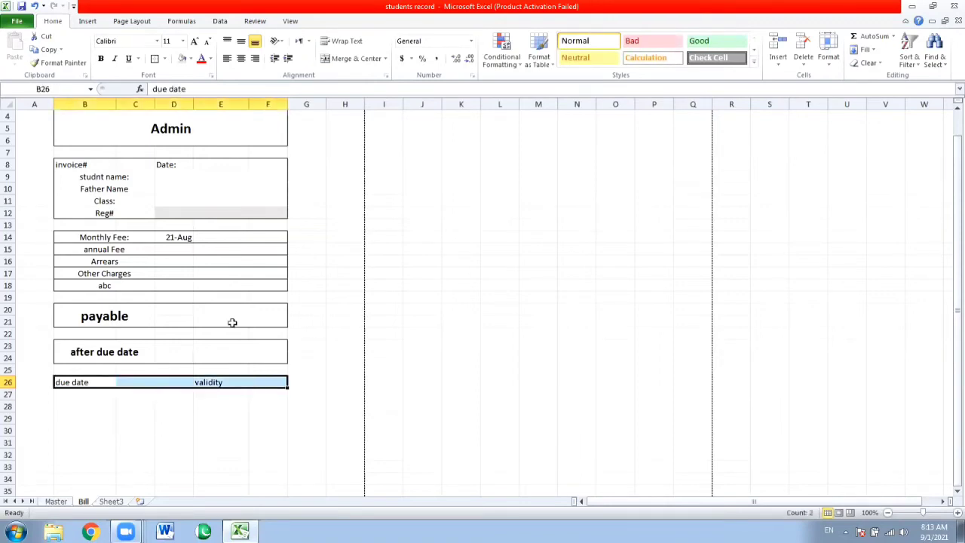
left_click(154, 58)
left_click(181, 393)
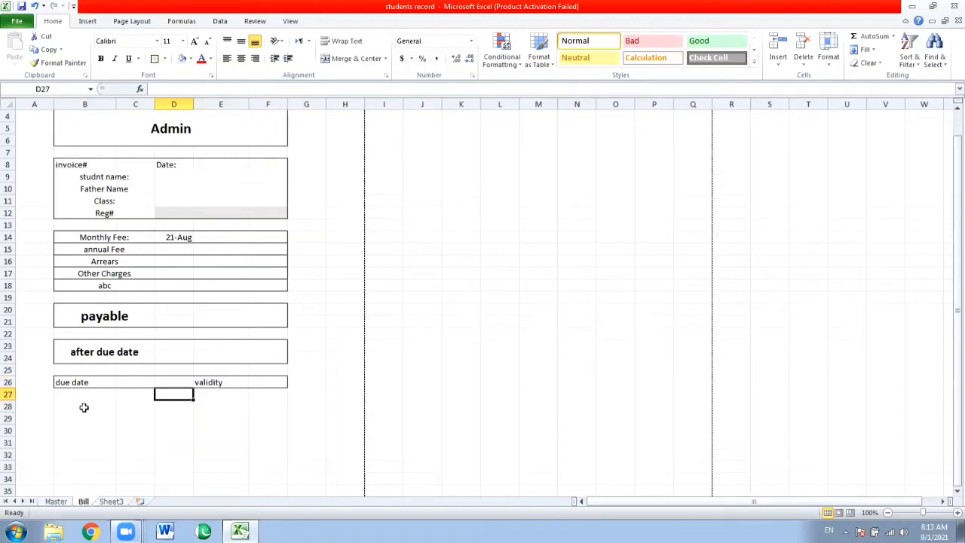
Merge and center the ranges B28:F29, E27:F27 and B27:C27 separately
left_click_drag(83, 407, 251, 431)
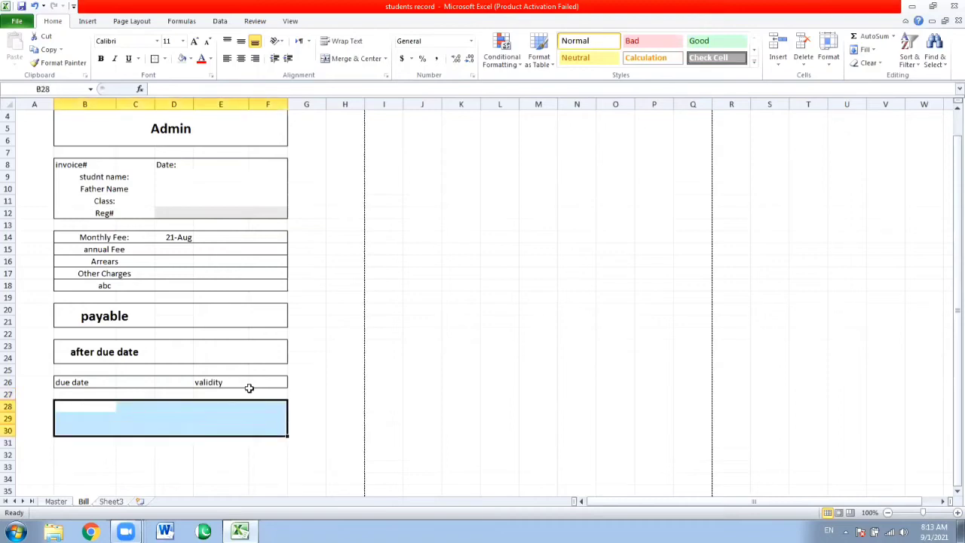
left_click_drag(80, 407, 261, 416)
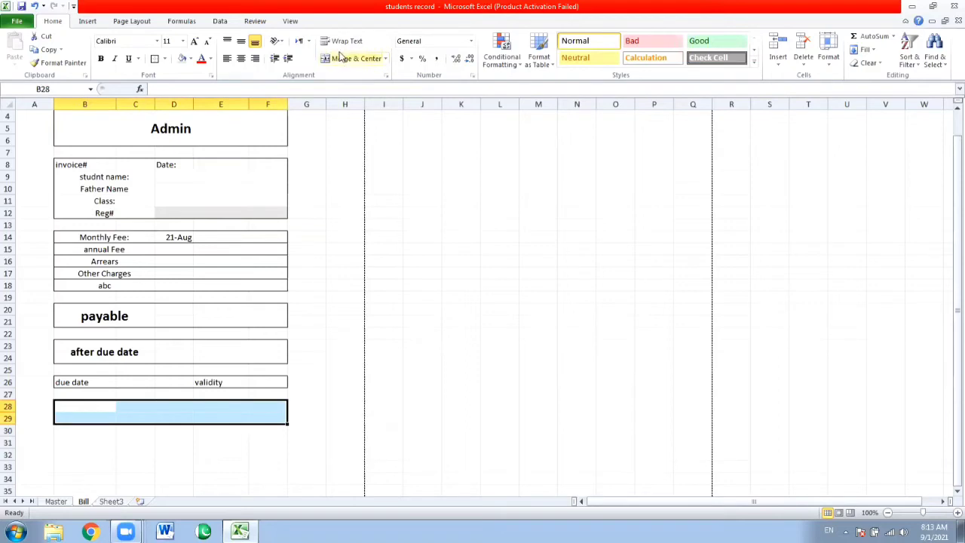
left_click(341, 58)
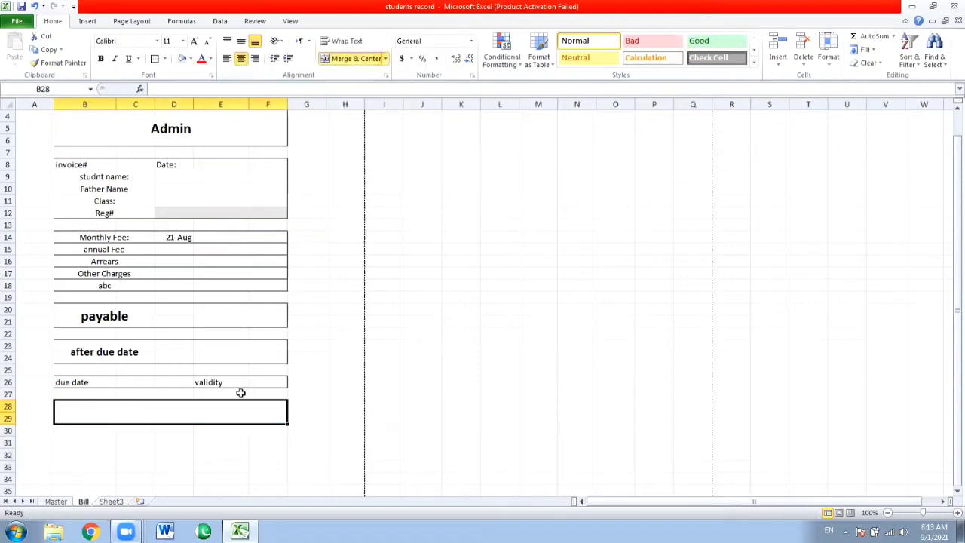
left_click_drag(232, 392, 260, 394)
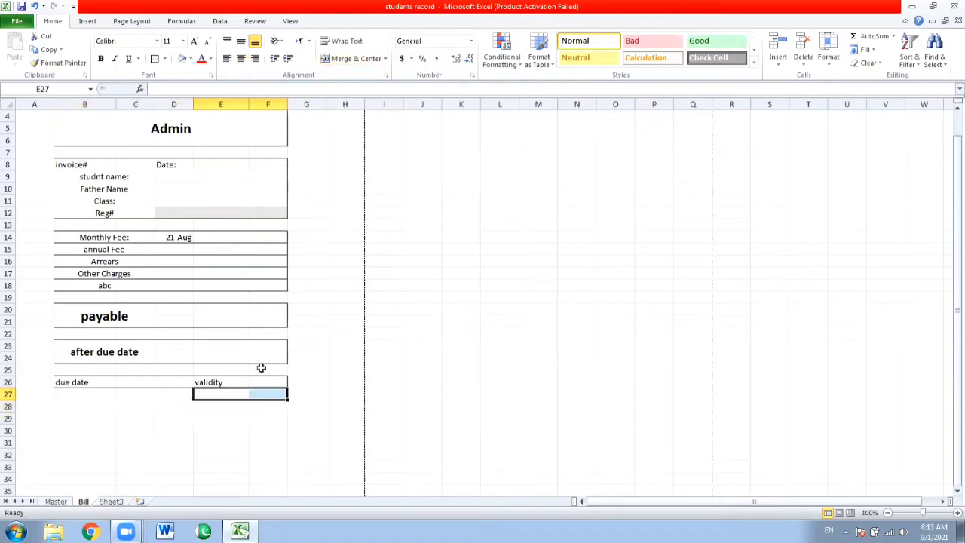
left_click(354, 58)
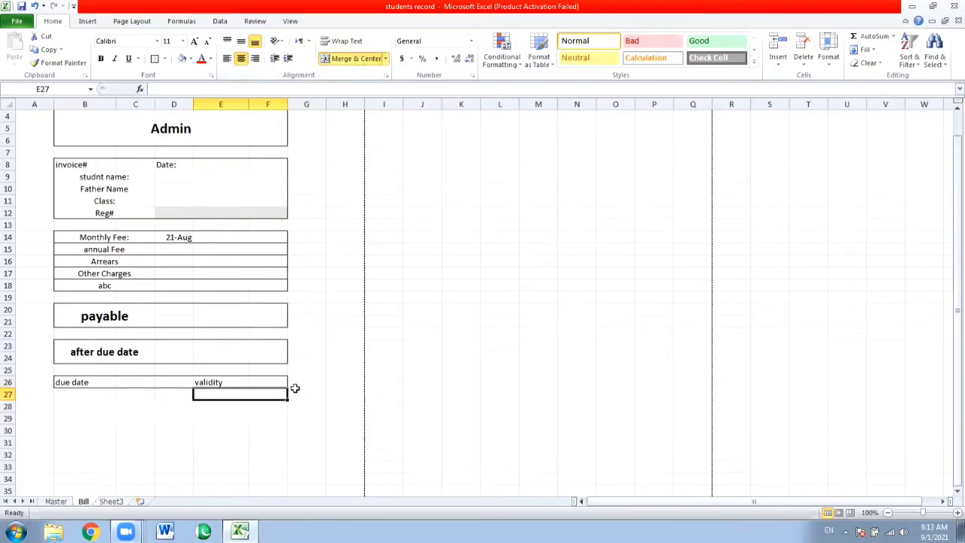
left_click_drag(76, 397, 125, 396)
left_click(351, 59)
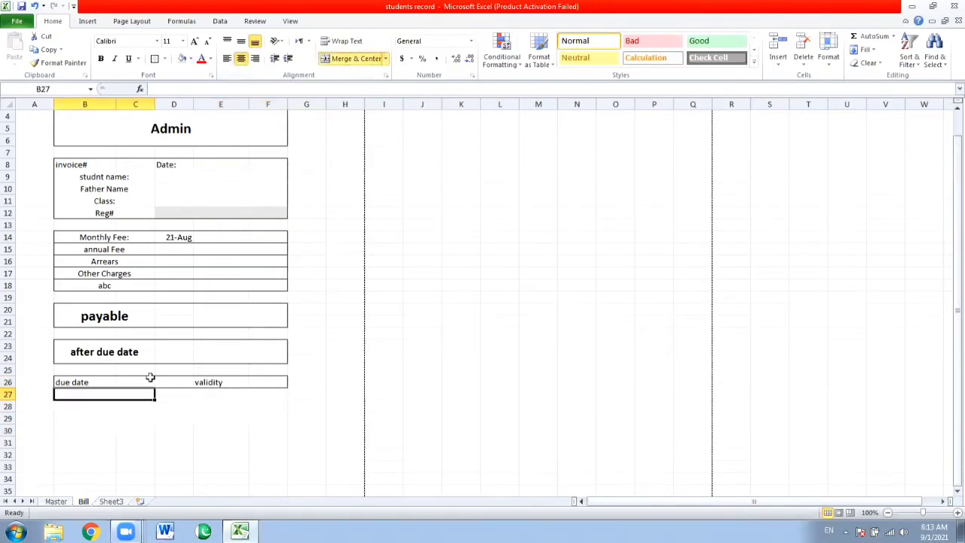
Enter the label "Note" with a capital N in the merged cell B27
type("note")
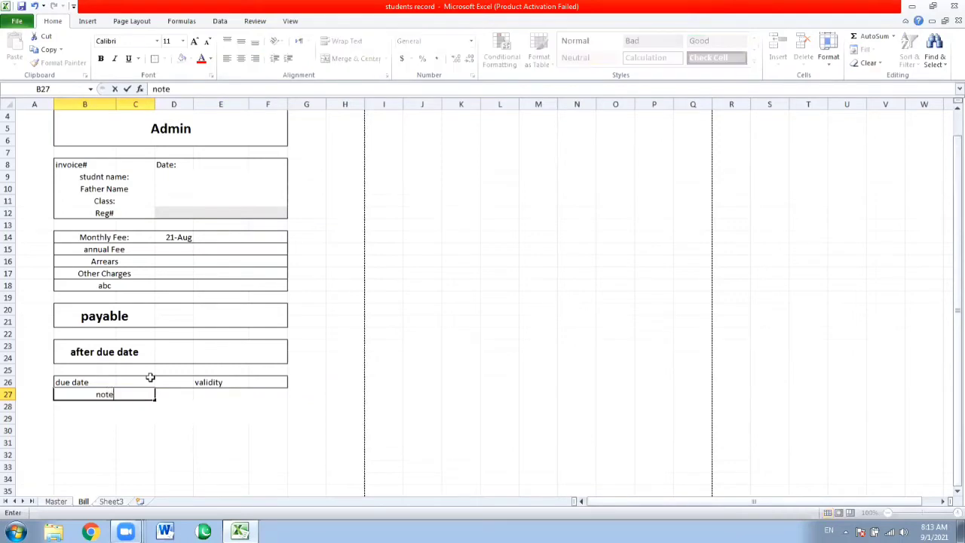
key("BackSpace")
key("BackSpace")
key("BackSpace")
key("BackSpace")
type("Note")
key("Return")
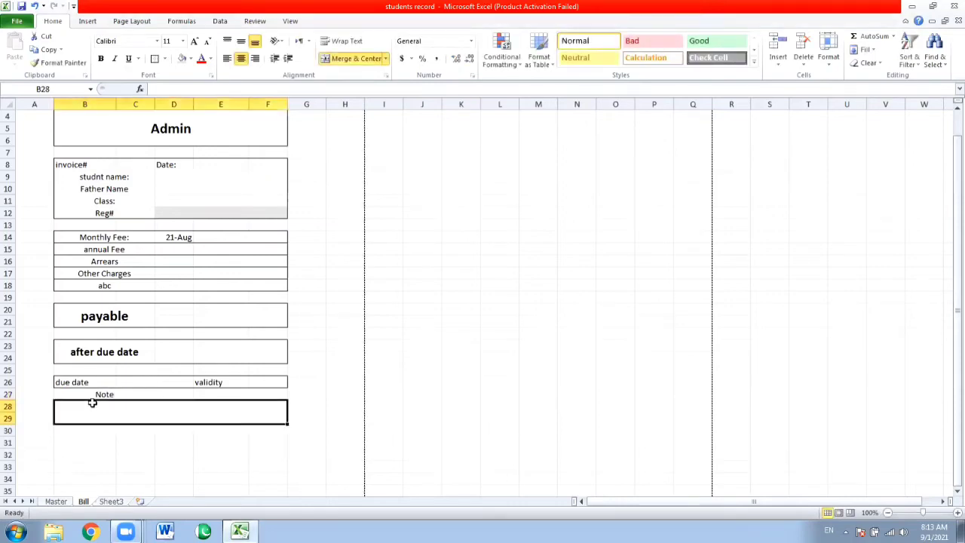
Add an outside border around the merged block B28:F29, and merge, center and border B30:F31 the same way
left_click(155, 58)
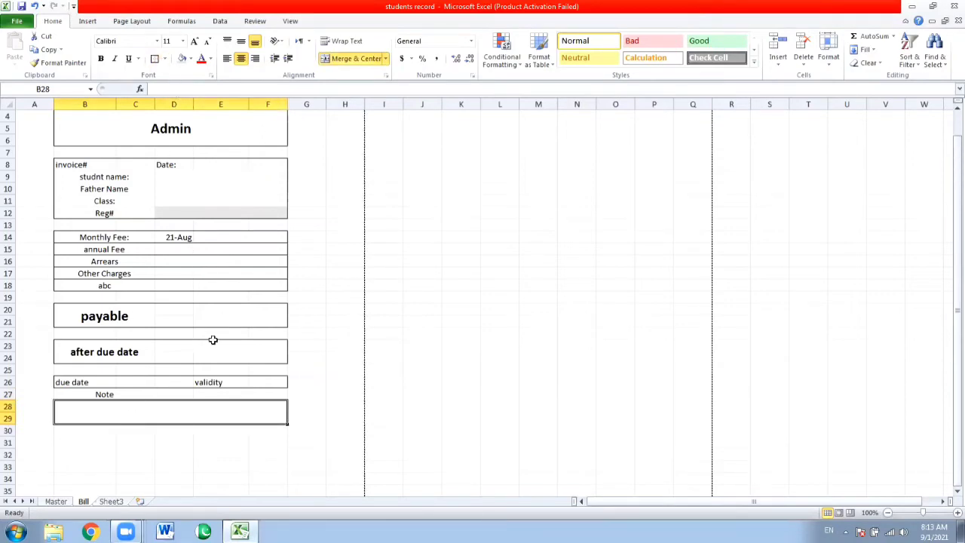
left_click(200, 209)
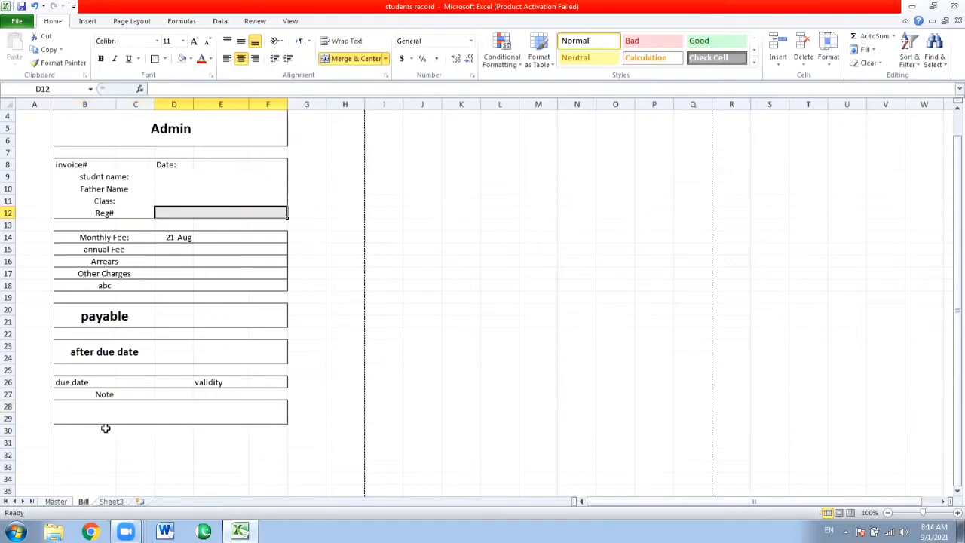
left_click_drag(86, 432, 263, 438)
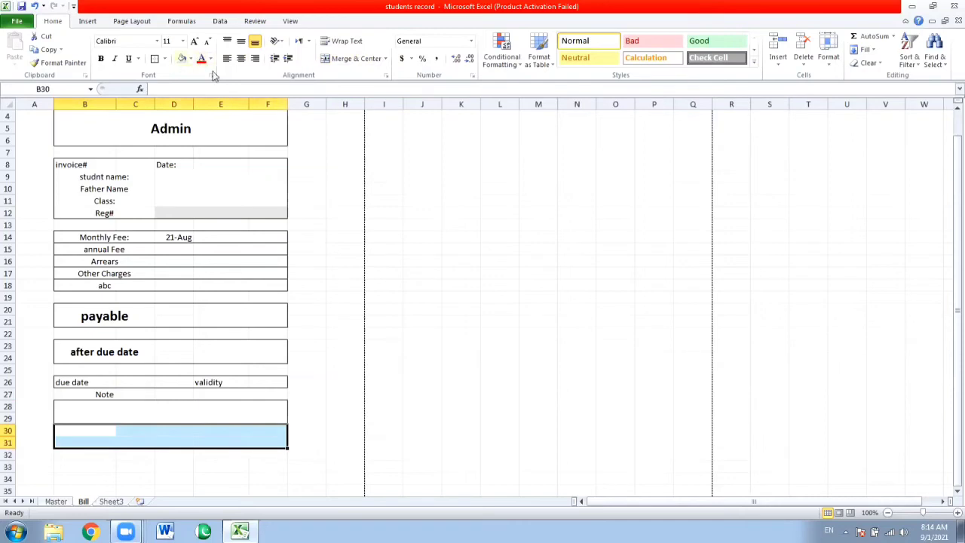
left_click(351, 59)
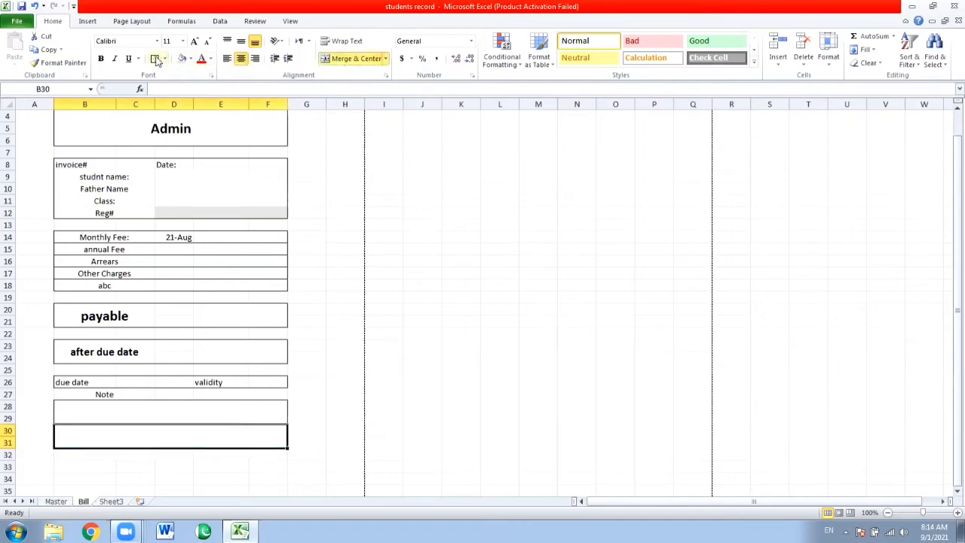
left_click(182, 344)
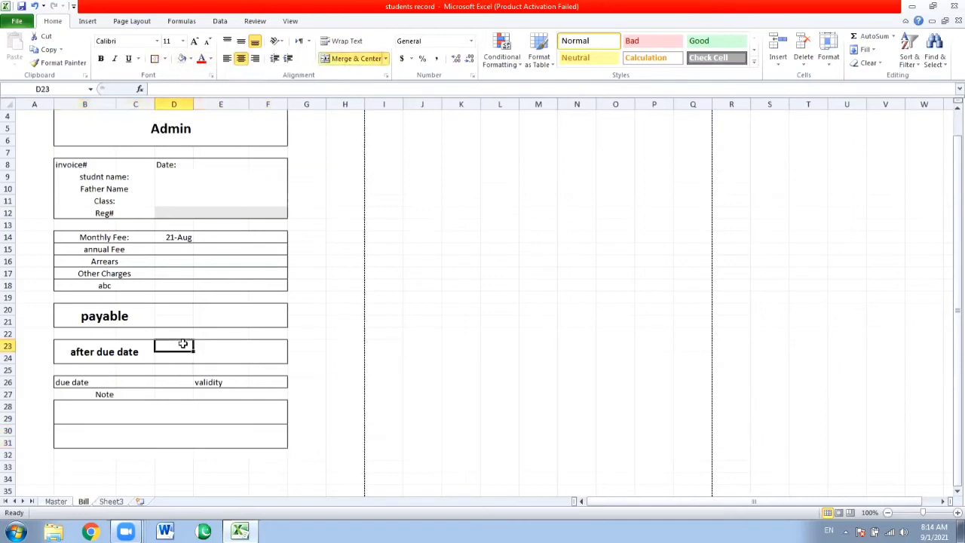
Make the "Note" label in B27 bold and set its font to Algerian
left_click(103, 394)
key("ctrl+b")
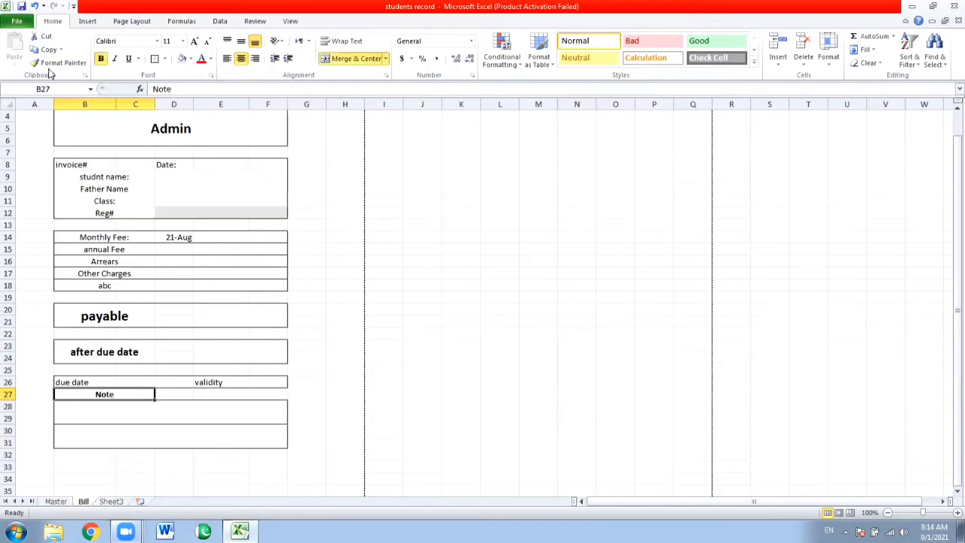
left_click(157, 42)
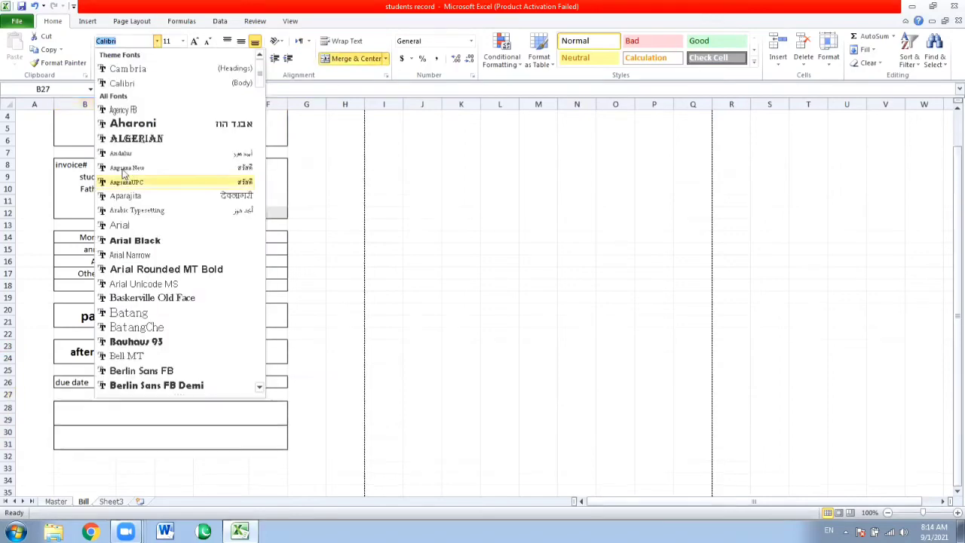
left_click(134, 139)
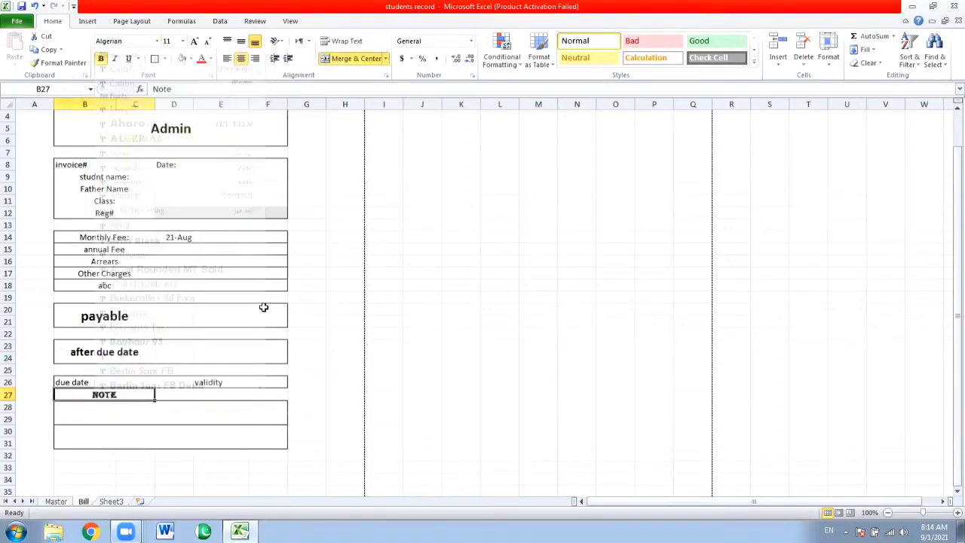
left_click(235, 368)
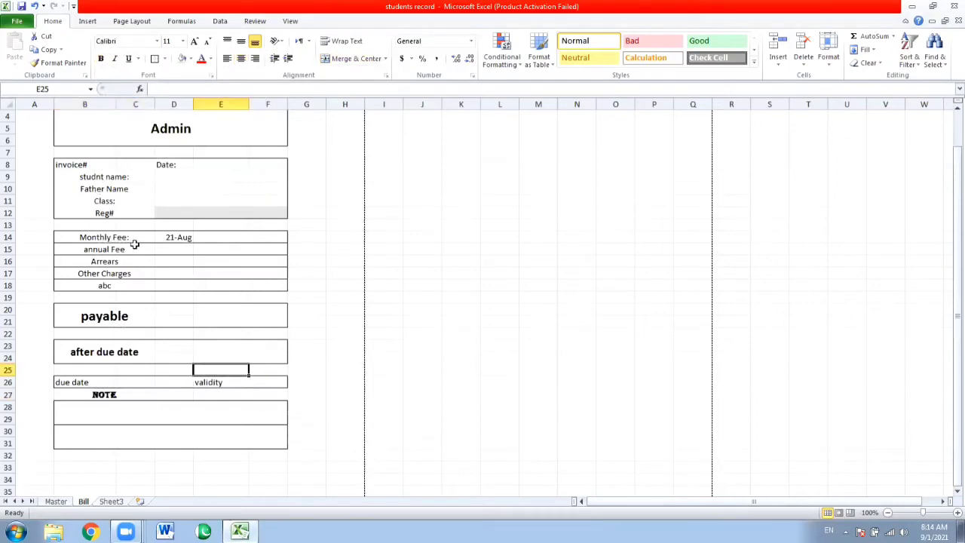
Enter the student's registration number in the shaded Reg# cell D12
left_click(180, 190)
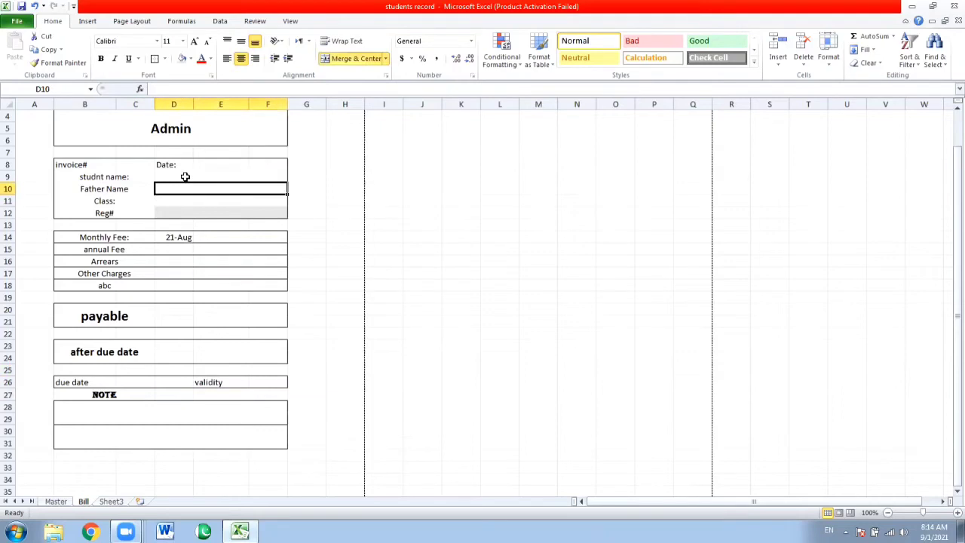
double_click(184, 176)
left_click(205, 190)
left_click(216, 212)
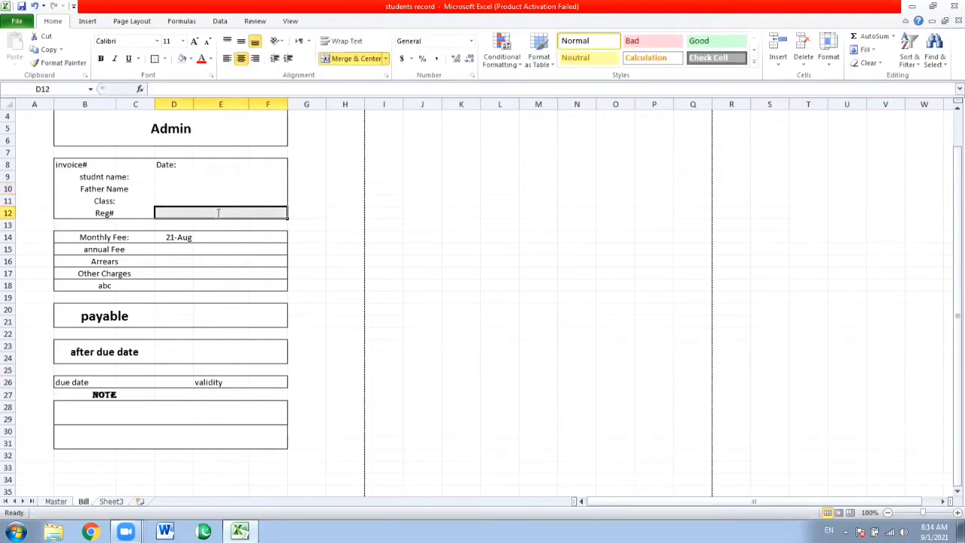
type("1001")
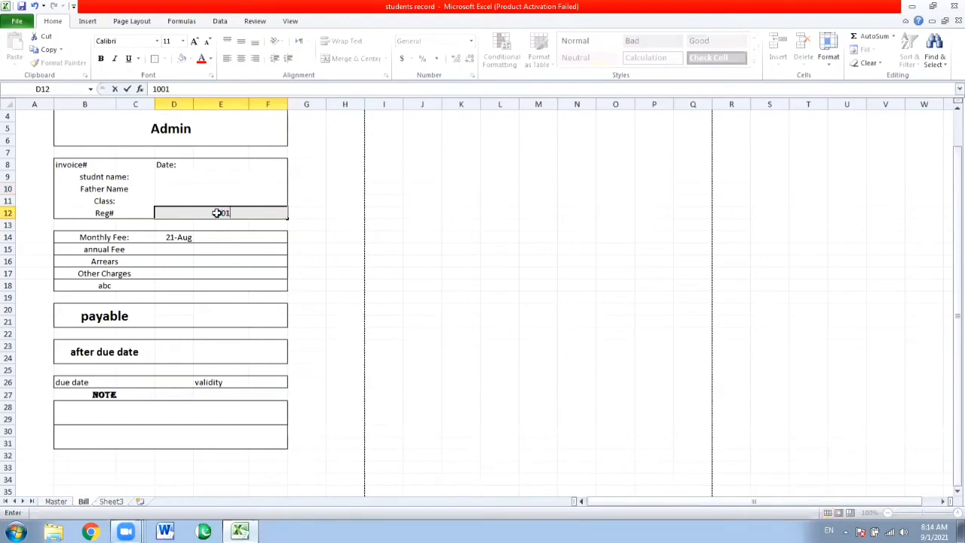
key("Return")
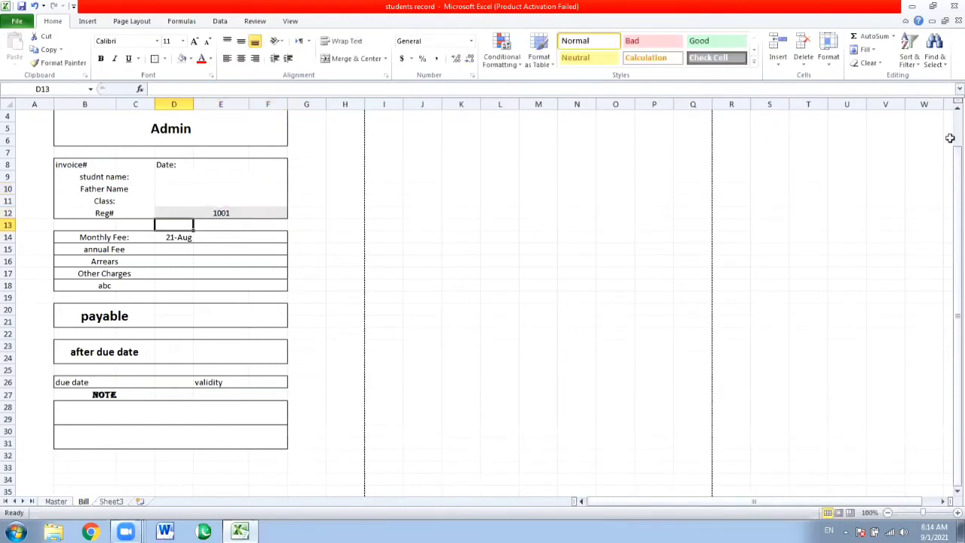
Check the invoice's layout in the print preview and return to the sheet
scroll(950, 138, "up", 1)
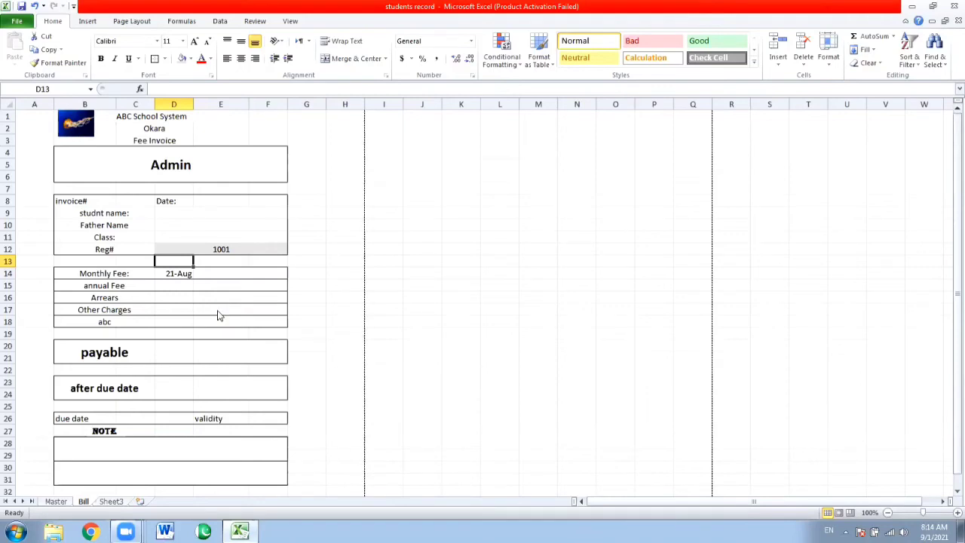
key("ctrl+p")
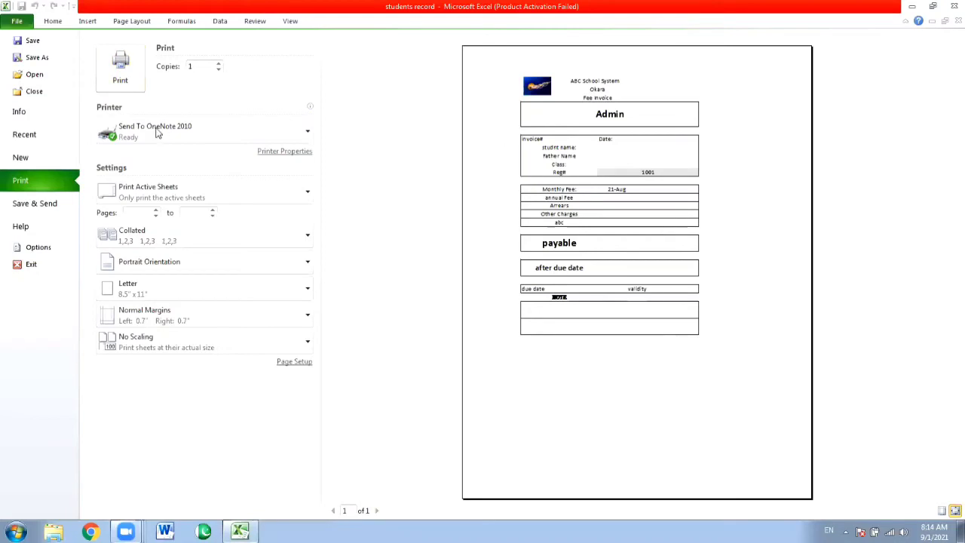
left_click(17, 21)
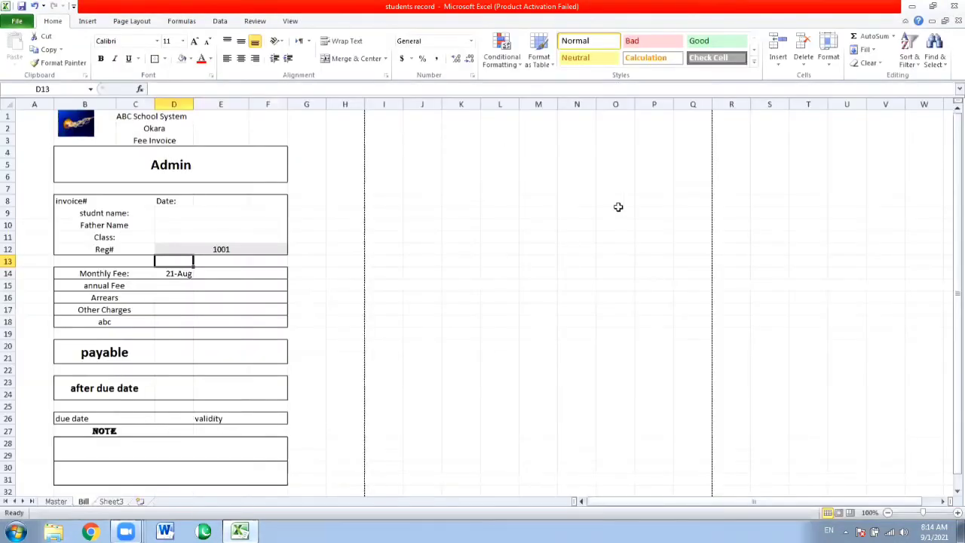
Merge and center cells C32:D32 below the note boxes and enter the label "bank copy" there
left_click_drag(957, 181, 948, 244)
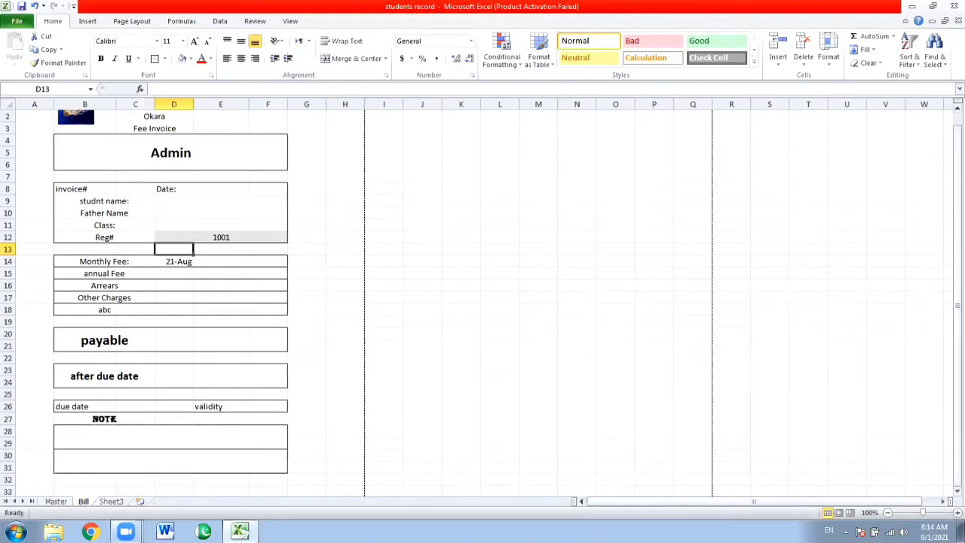
left_click_drag(143, 478, 160, 480)
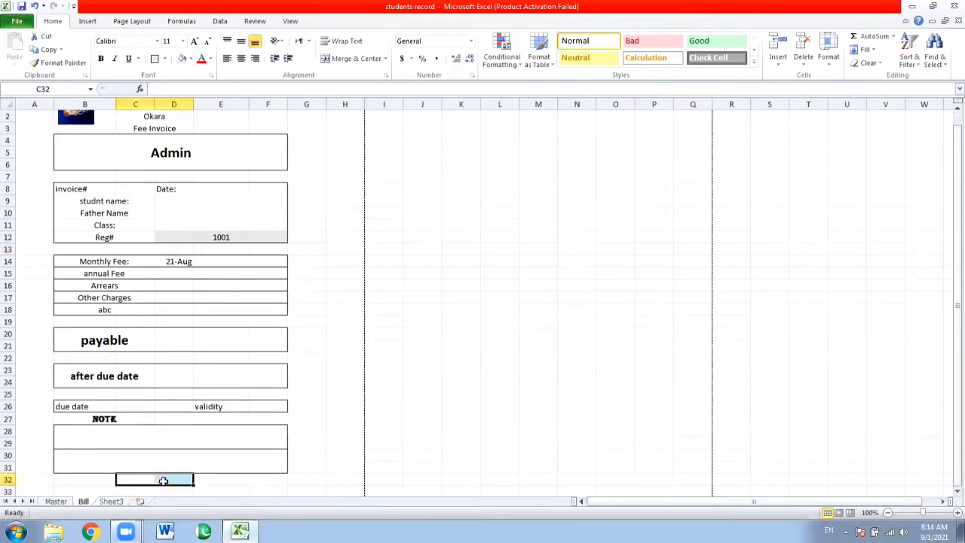
left_click(353, 58)
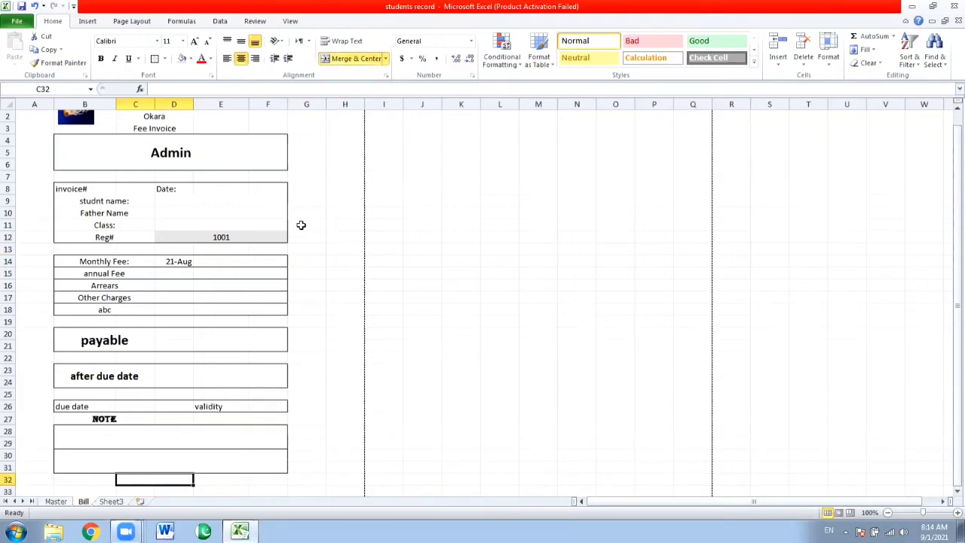
type("bank")
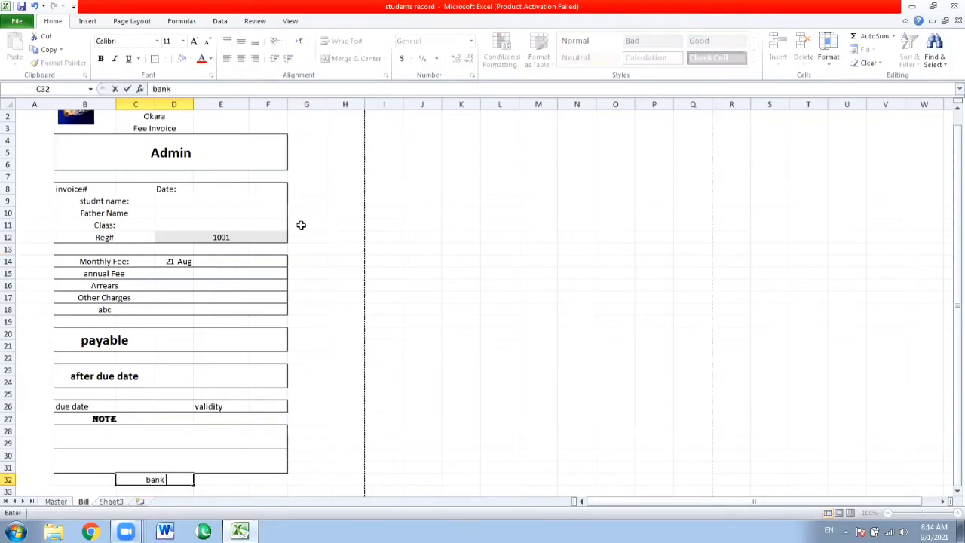
type(" copy")
key("Return")
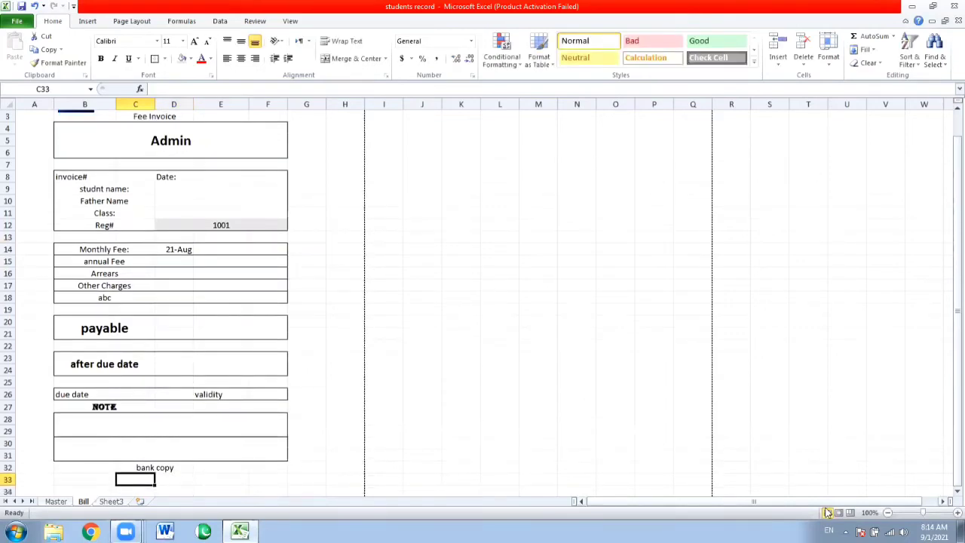
Set the Bill sheet's page orientation to Landscape and its paper size to Legal (8.5" x 14")
left_click(888, 512)
left_click(888, 513)
left_click(887, 514)
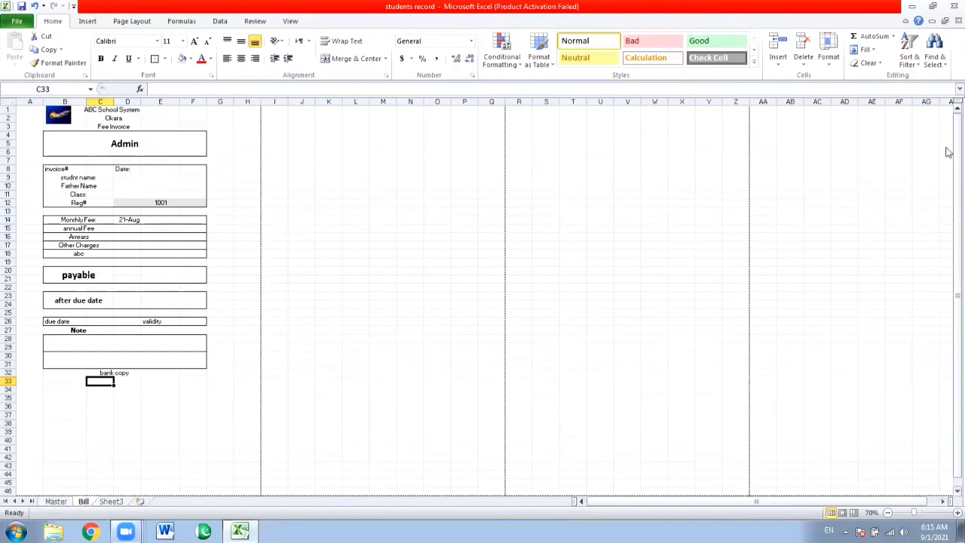
left_click_drag(957, 149, 957, 117)
left_click(132, 21)
left_click(118, 60)
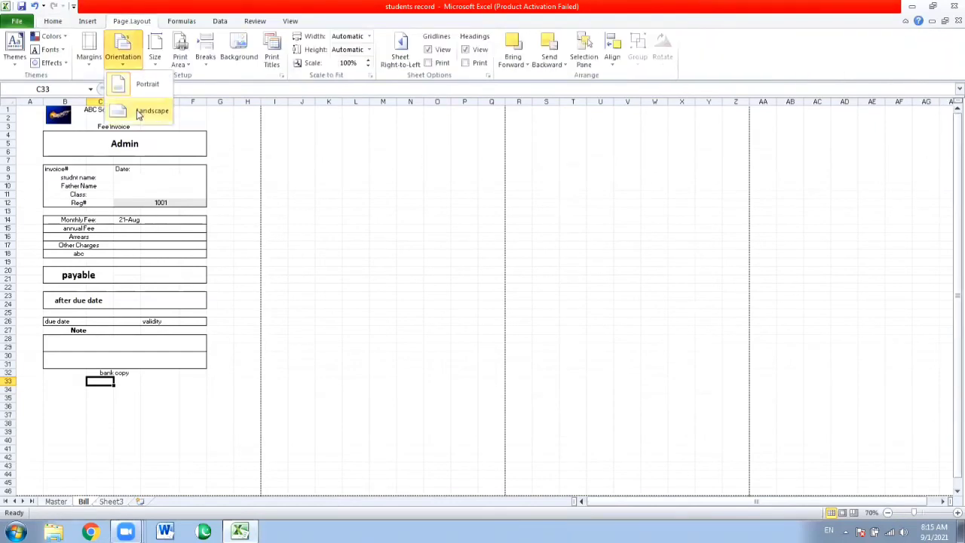
left_click(145, 113)
left_click(154, 65)
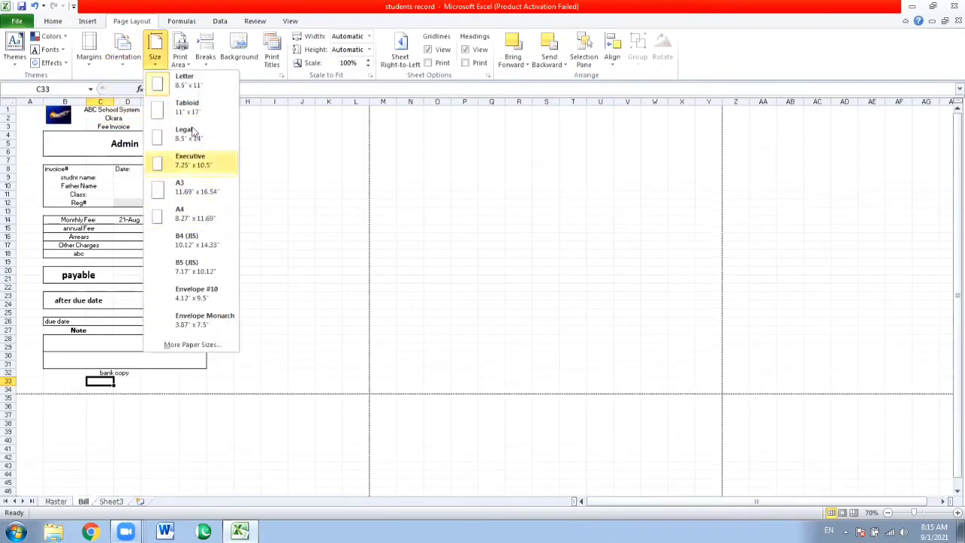
left_click(193, 143)
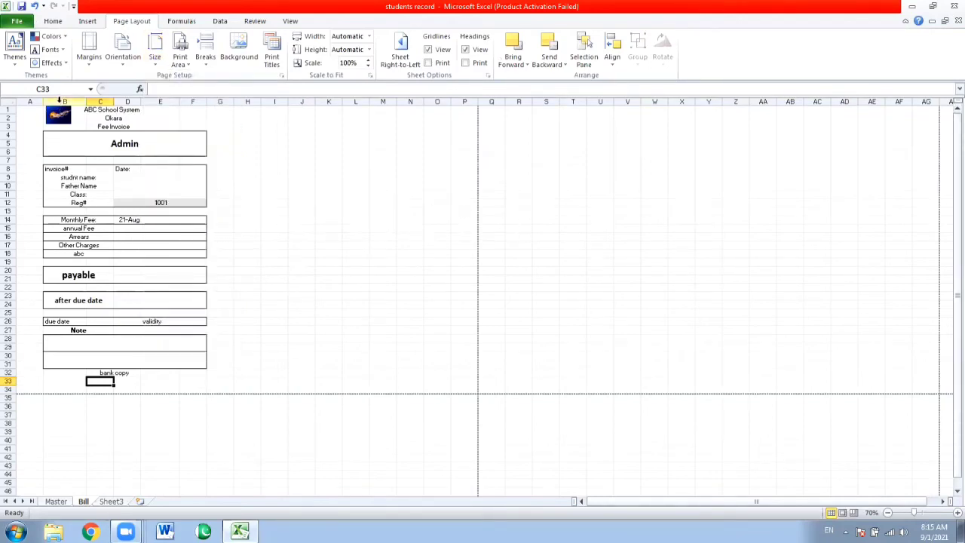
Delete the empty column A in front of the invoice
left_click(37, 106)
left_click(34, 101)
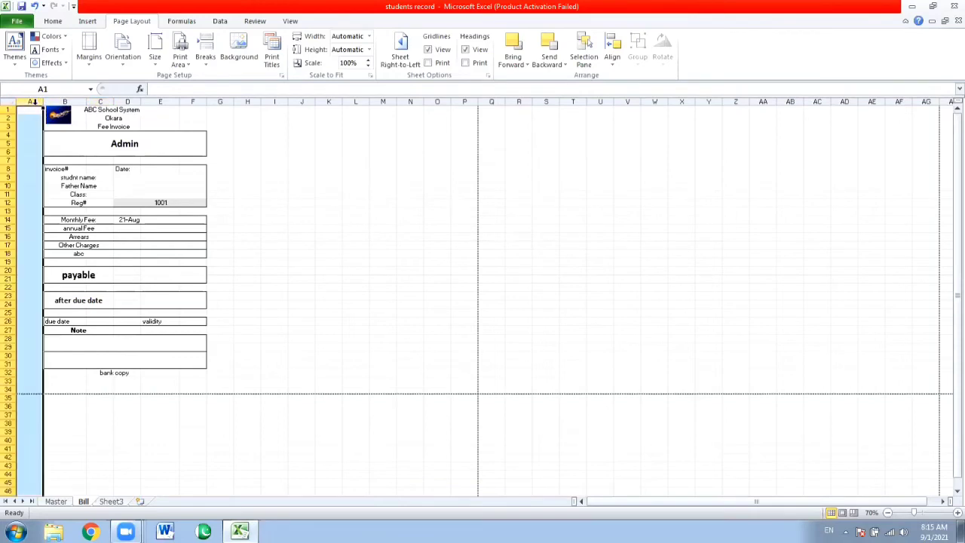
right_click(33, 101)
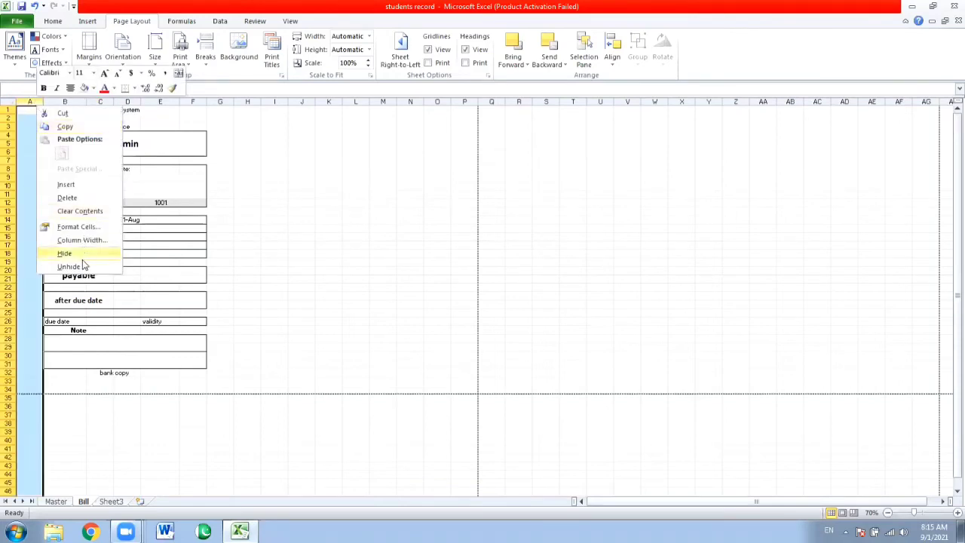
left_click(80, 198)
Copy the invoice columns A:E and paste them at columns F and K to make three side-by-side copies
left_click_drag(39, 101, 169, 101)
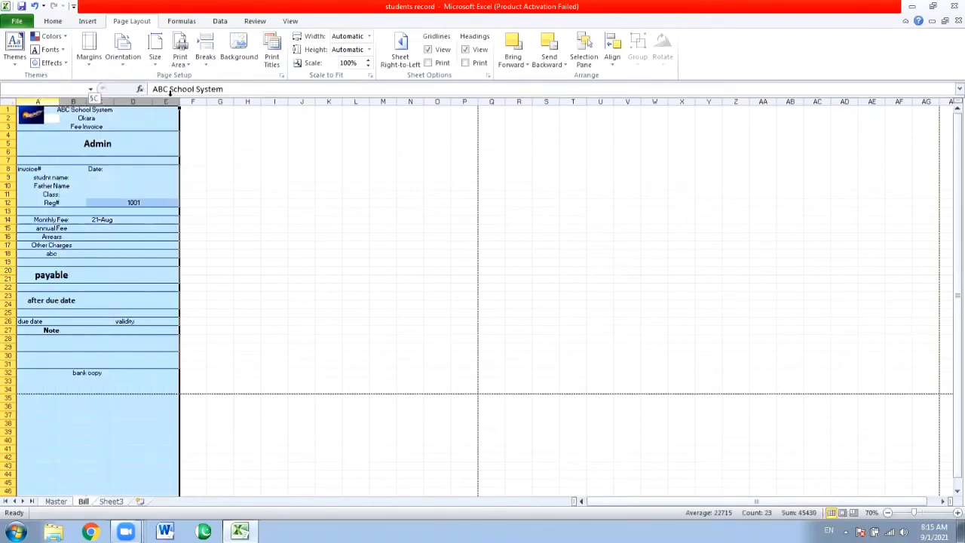
key("ctrl+c")
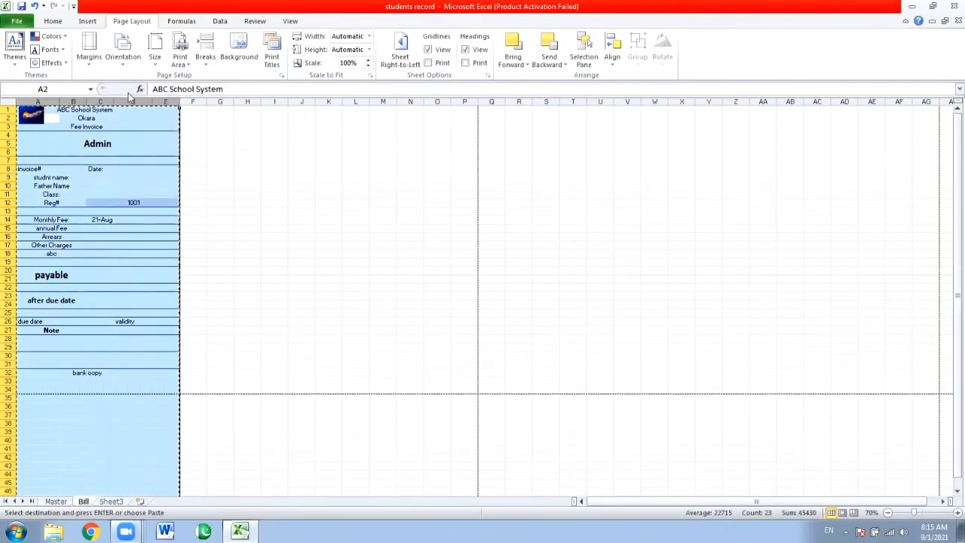
left_click(194, 101)
key("ctrl+v")
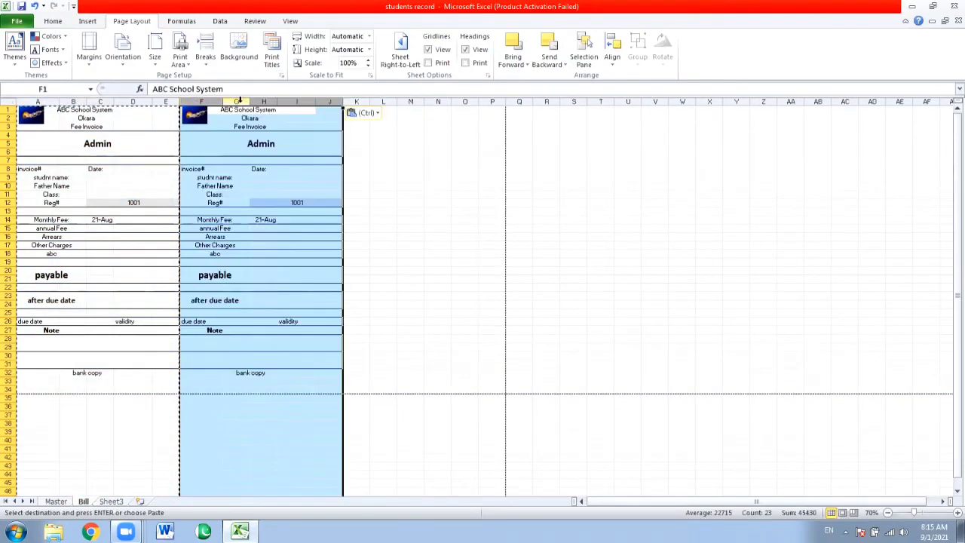
left_click(360, 101)
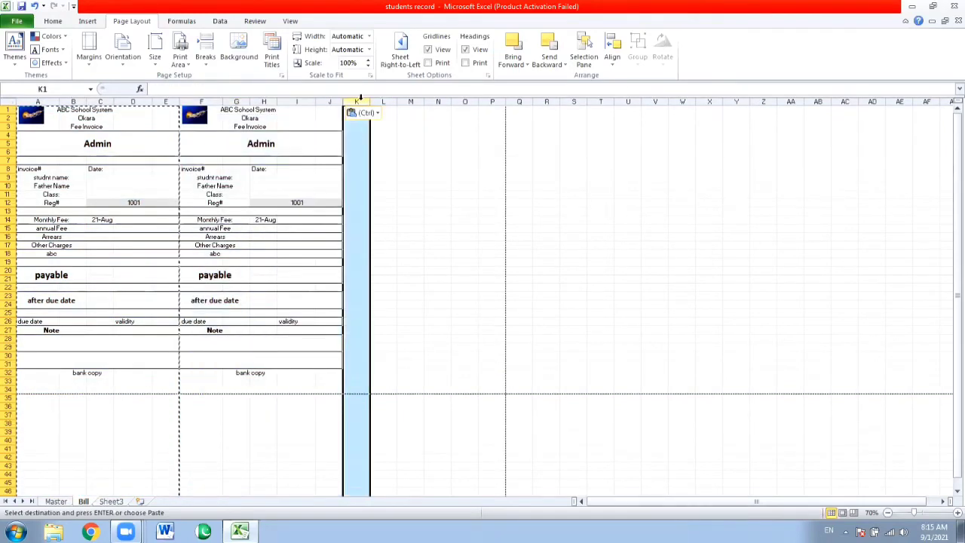
key("ctrl+v")
left_click(311, 196)
left_click(194, 205)
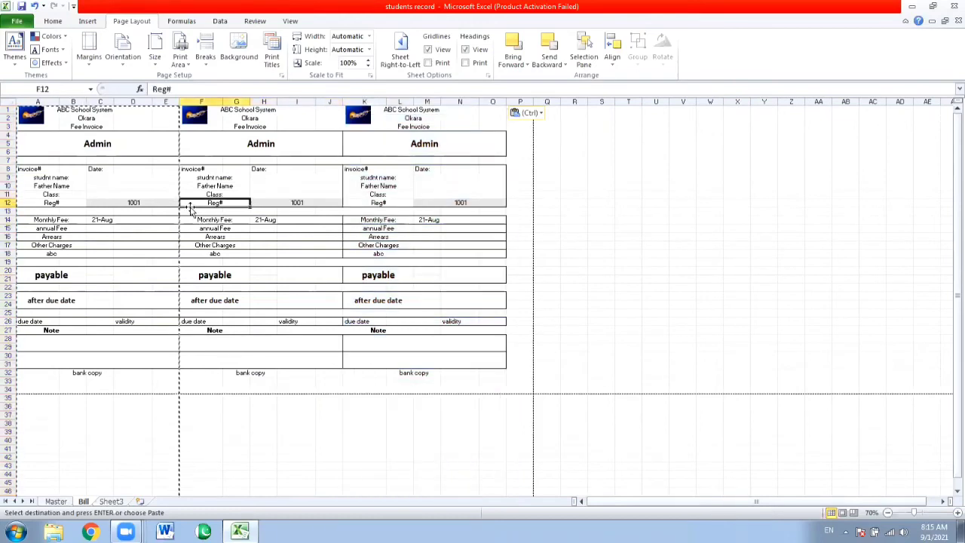
key("Escape")
left_click(181, 102)
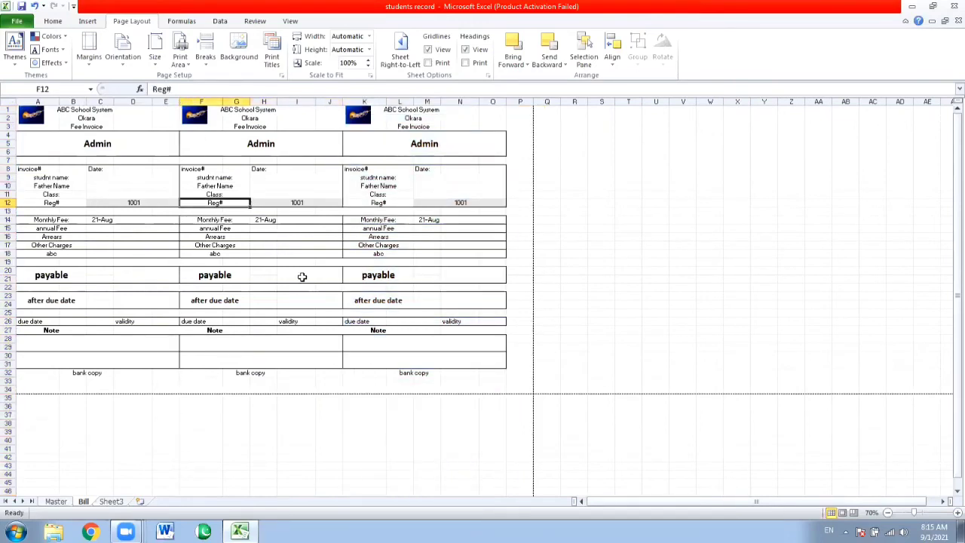
Check how the three invoice copies fit the page in the print preview and return to the sheet
key("ctrl+p")
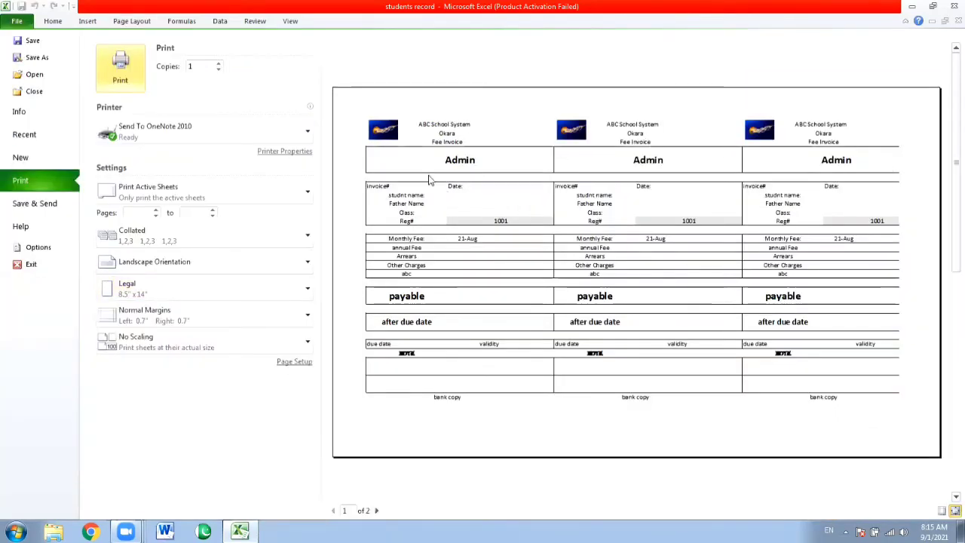
left_click(5, 8)
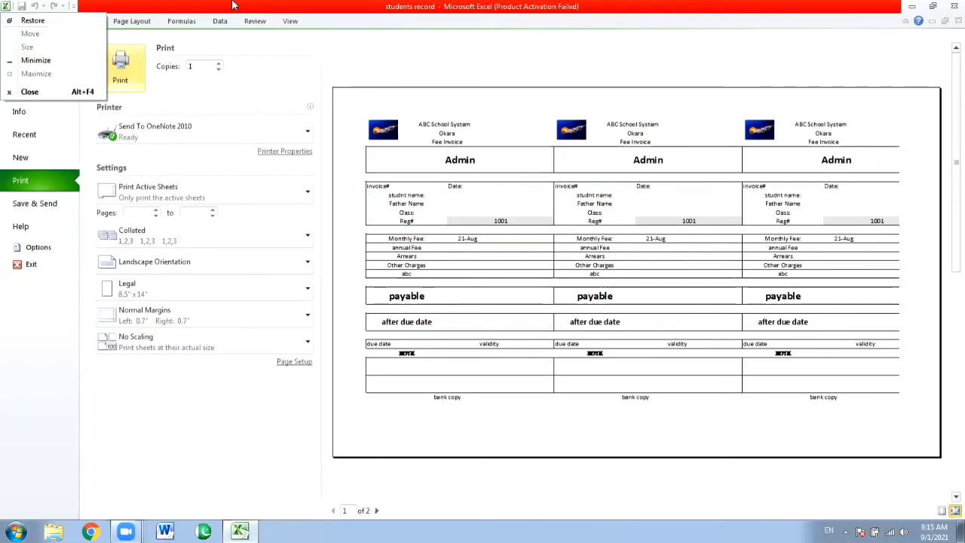
left_click(235, 5)
left_click(17, 21)
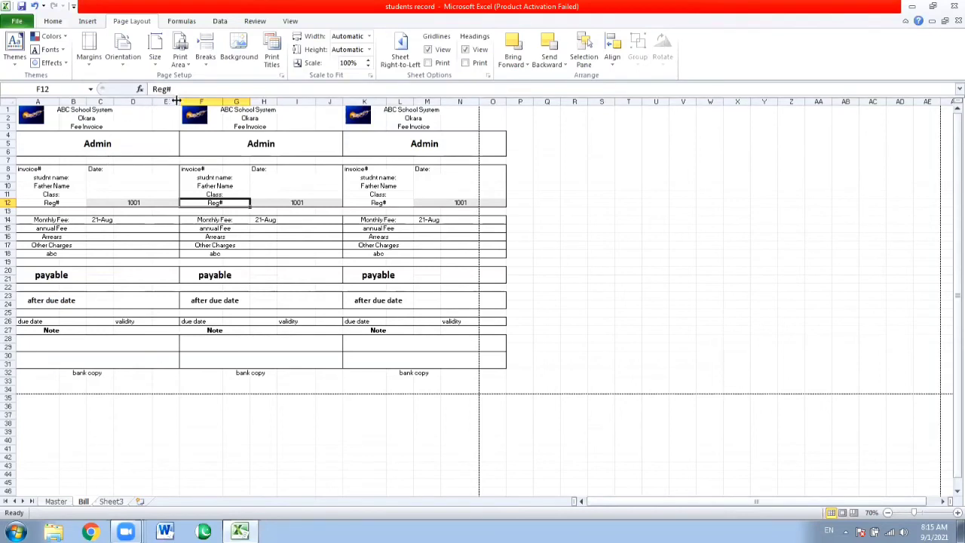
Narrow columns E, J and O to fit the three invoices on one page, and check the print preview
left_click_drag(176, 100, 171, 99)
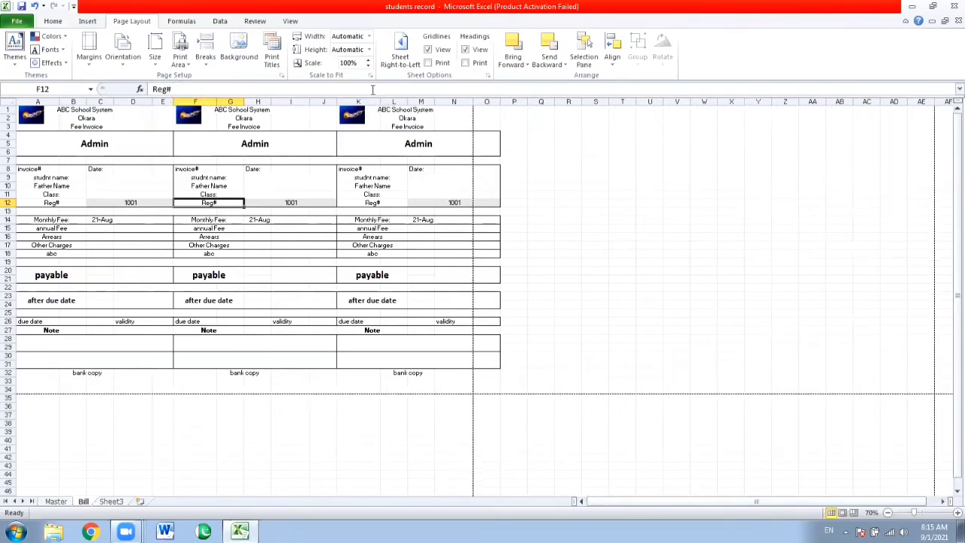
left_click_drag(336, 98, 322, 106)
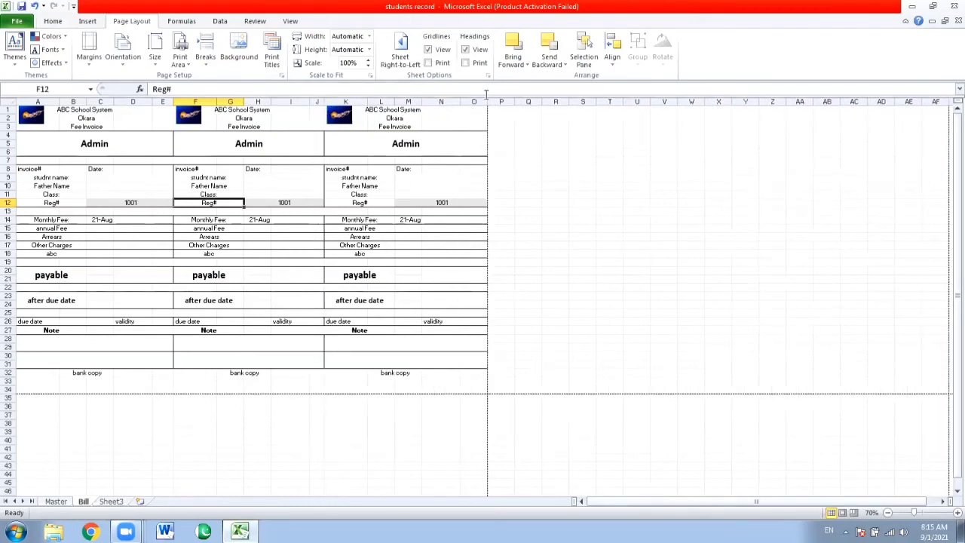
left_click_drag(484, 102, 475, 104)
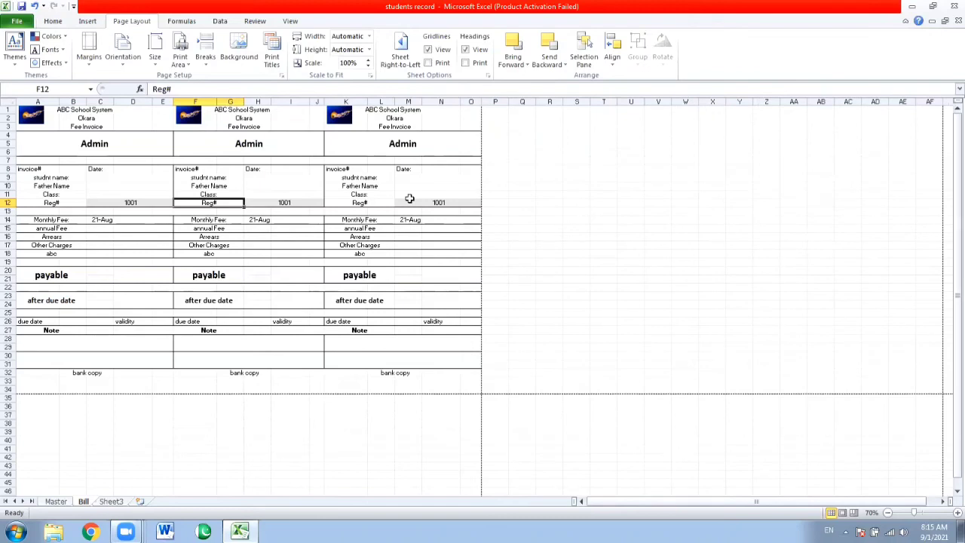
key("ctrl+p")
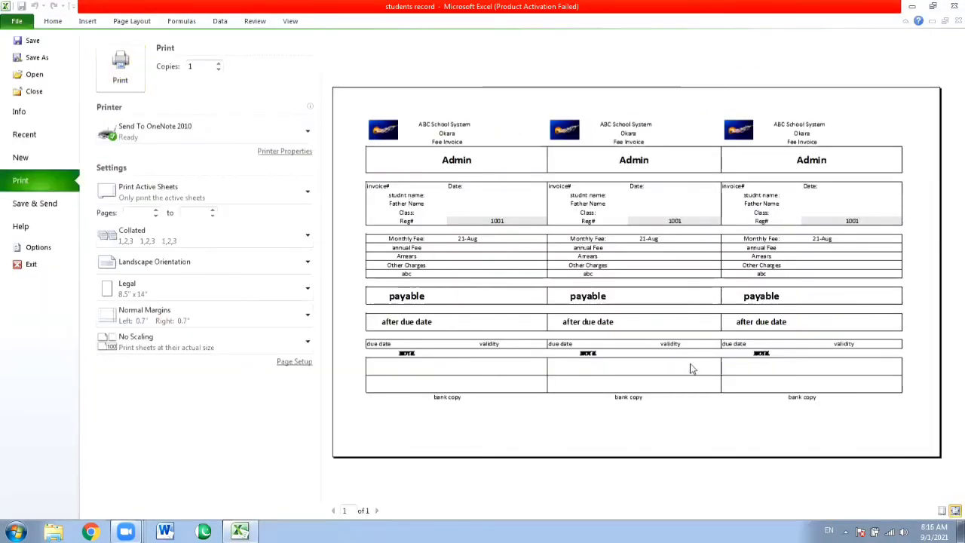
left_click(26, 38)
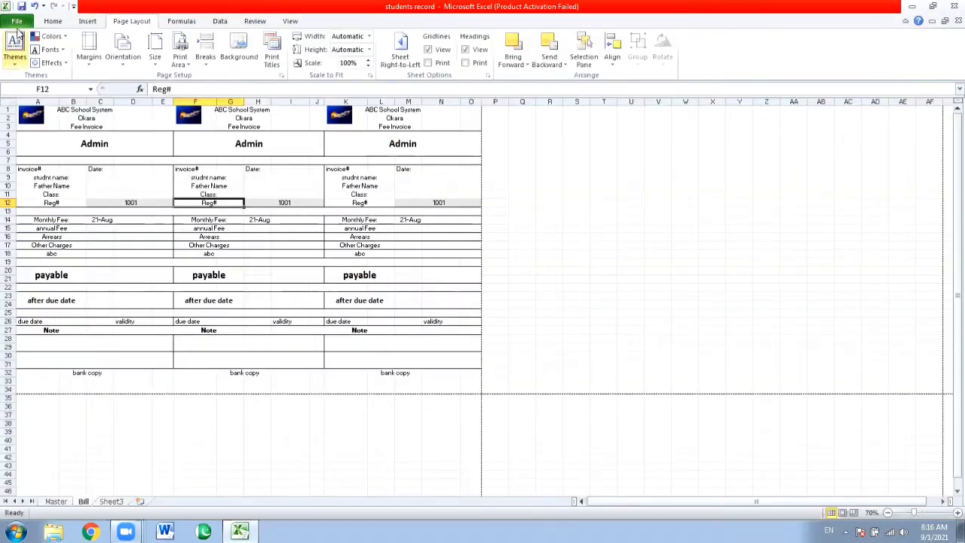
Replace the label below the middle invoice in G32 with "School Copy"
left_click(225, 376)
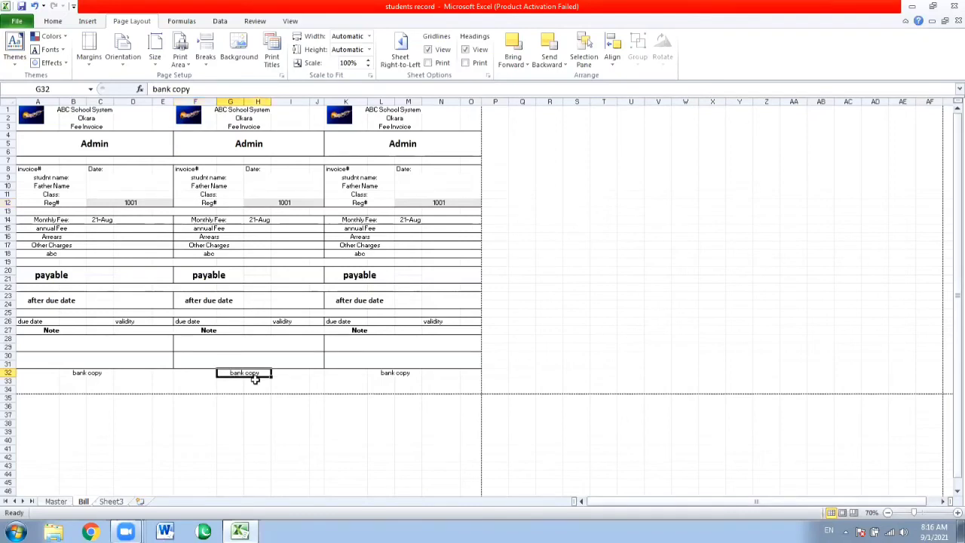
type("Sc")
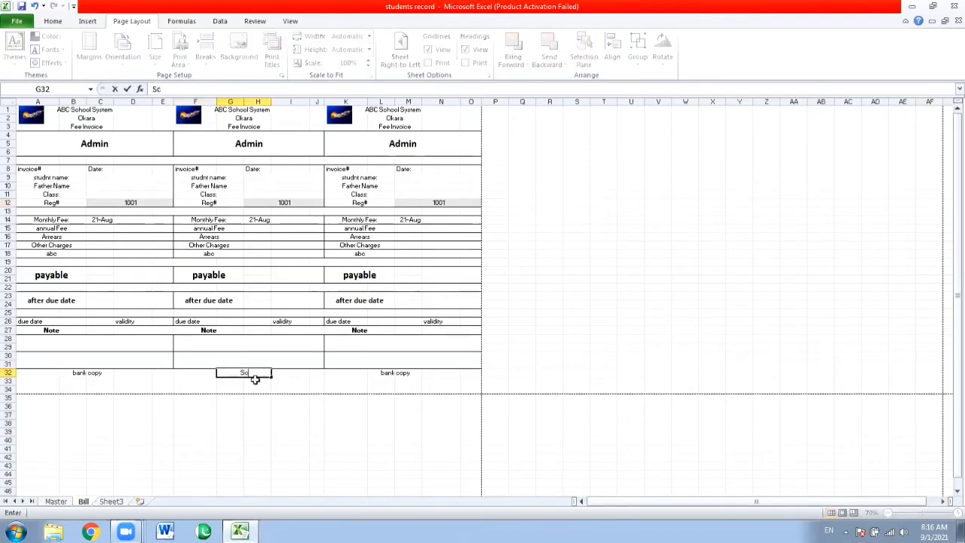
type("hool Copy")
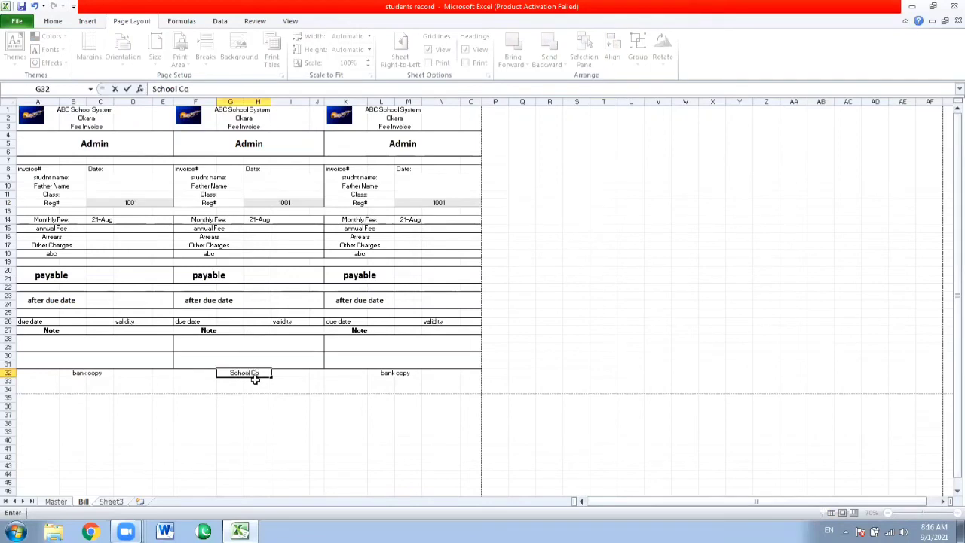
key("Tab")
Replace the label below the third invoice in L32 with "Student Copy"
key("Tab")
key("Tab")
key("Tab")
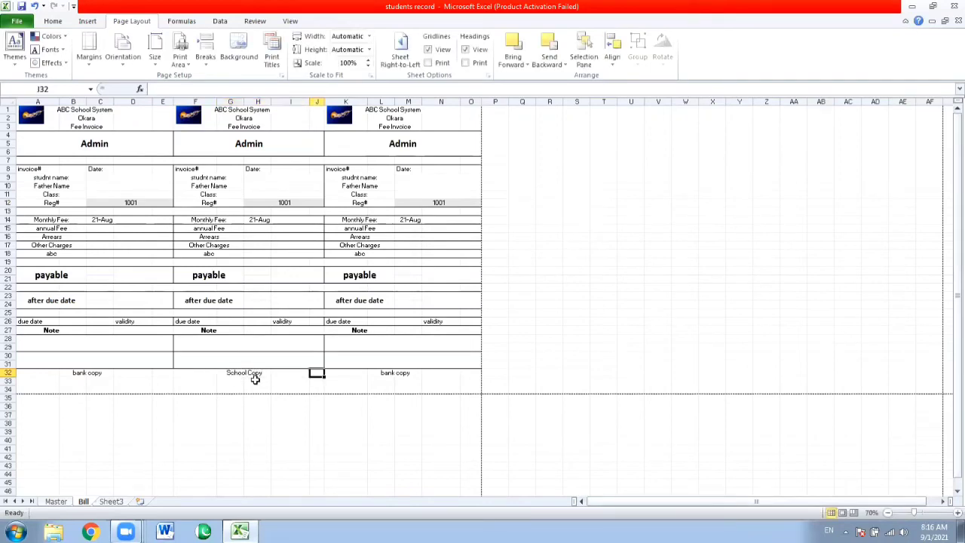
key("Left")
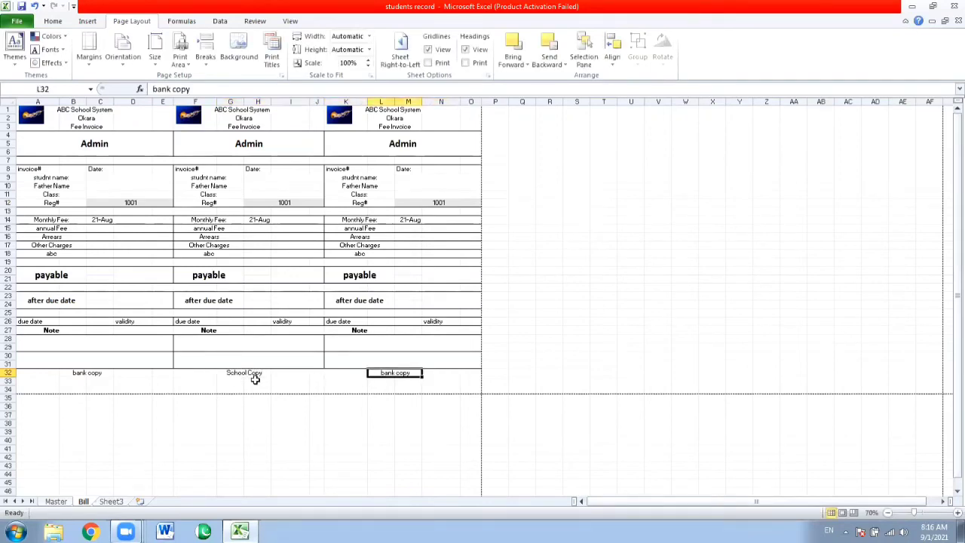
key("Left")
key("Right")
type("St")
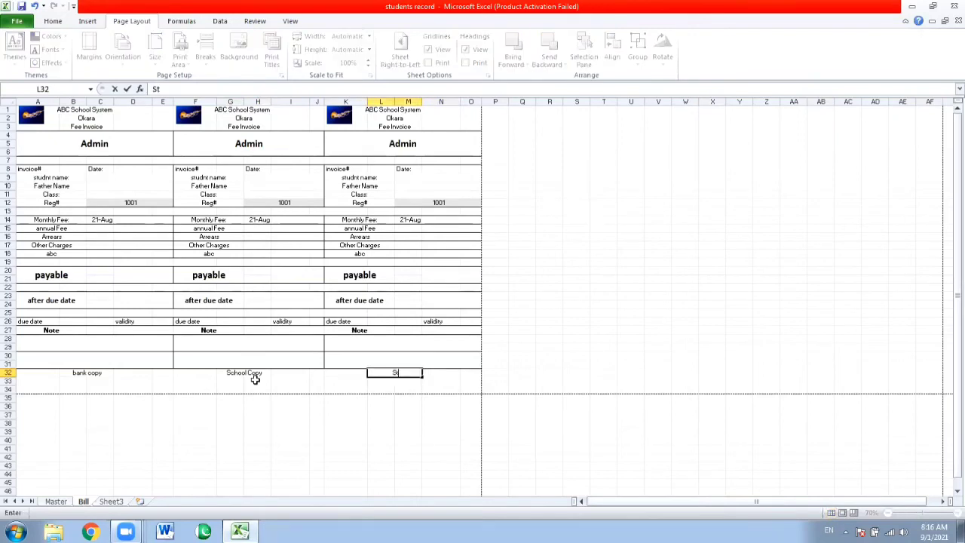
type("udent Copy")
key("Return")
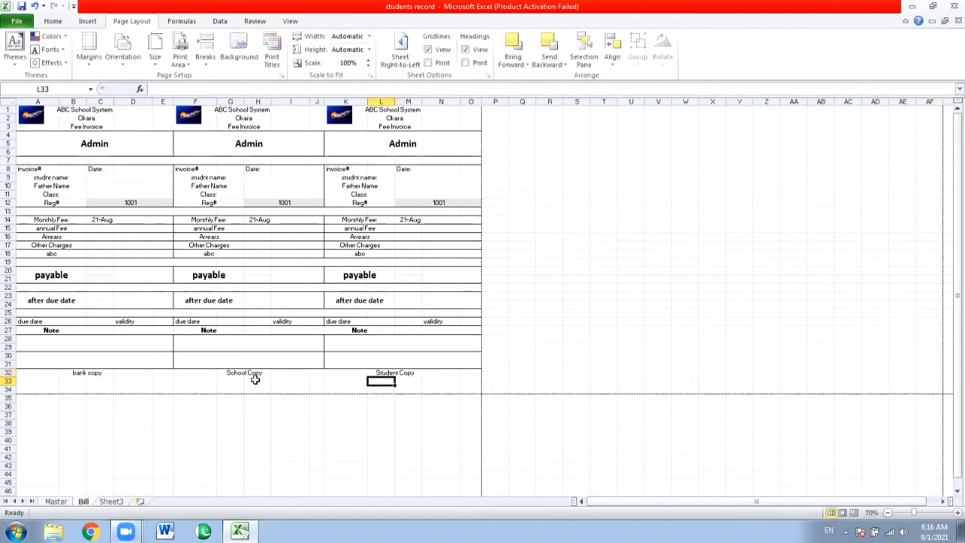
left_click(35, 121)
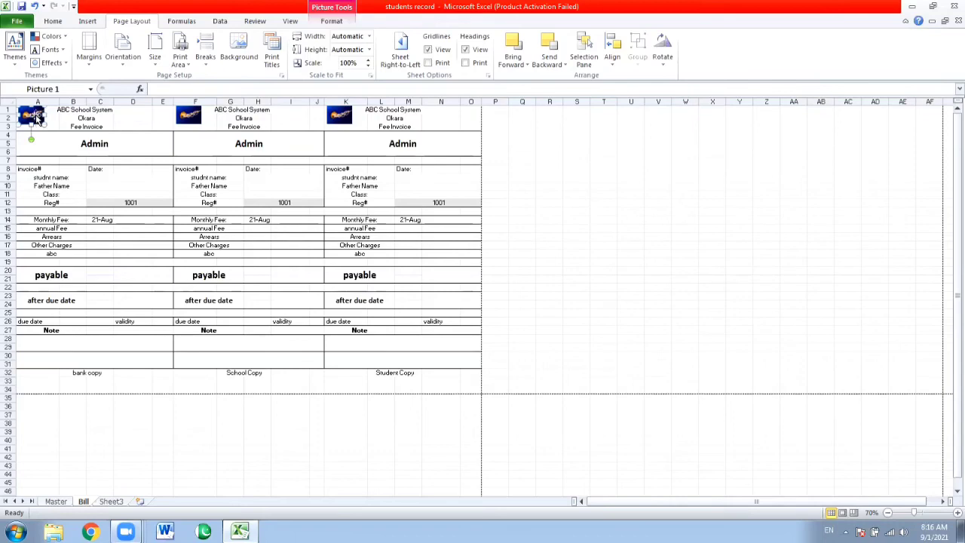
left_click(957, 513)
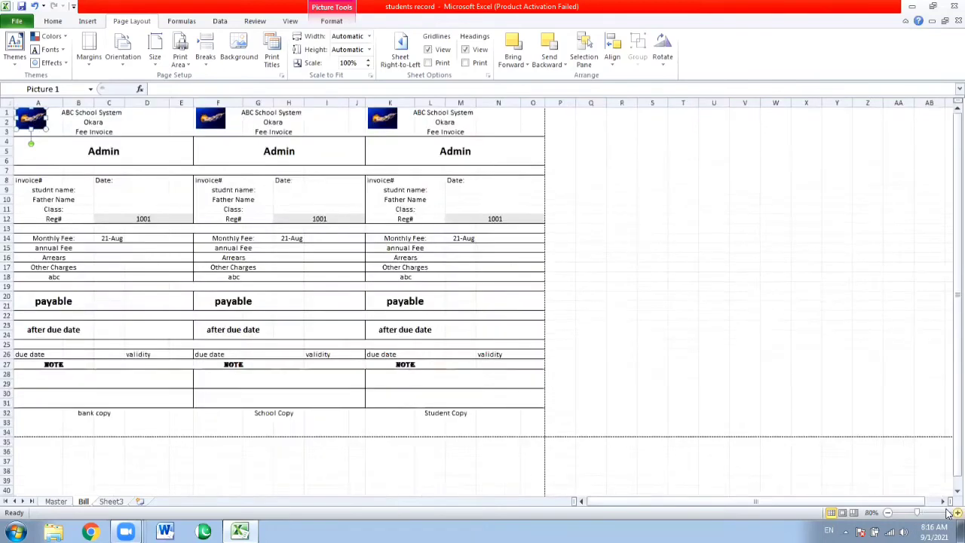
left_click(956, 513)
left_click(956, 513)
left_click(957, 513)
left_click(956, 513)
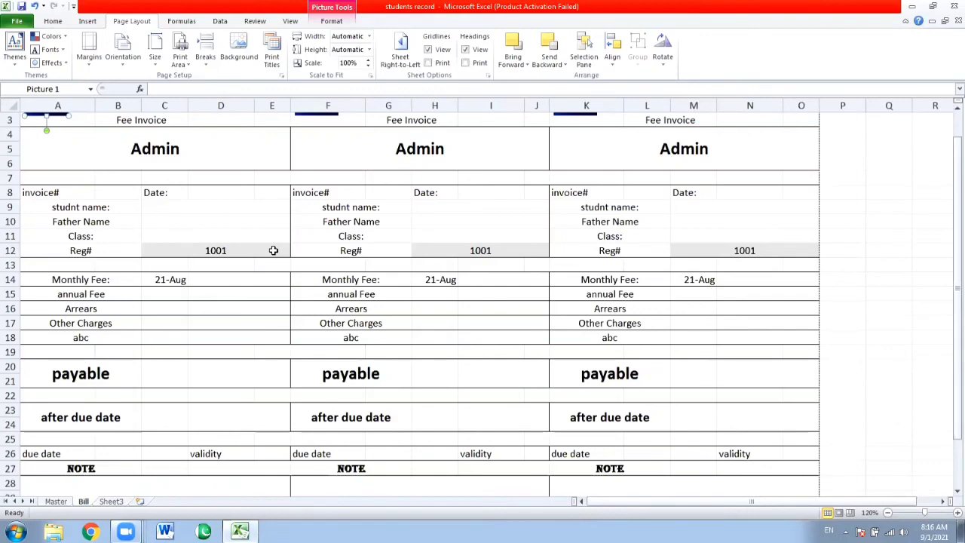
Check the three invoice copies in the print preview and return to the Bill sheet
key("ctrl+p")
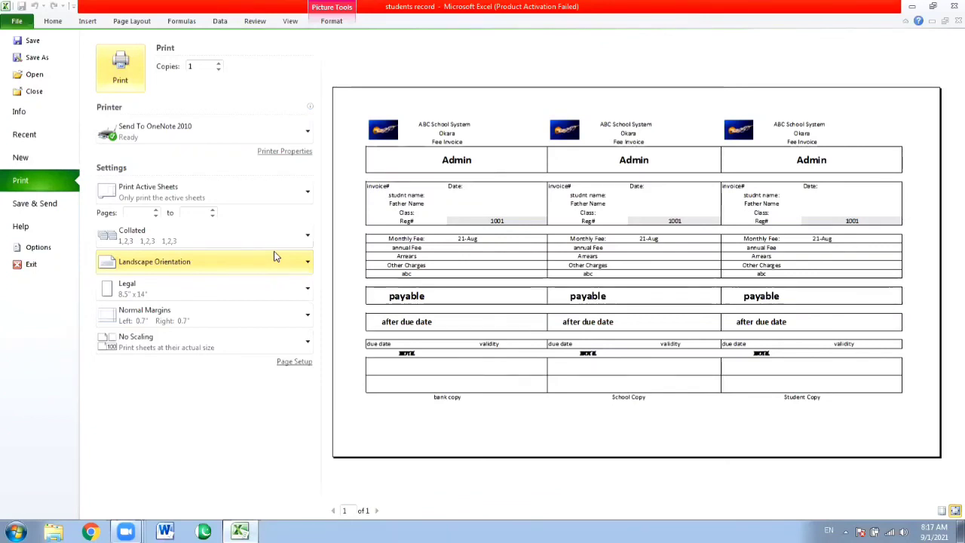
left_click(15, 21)
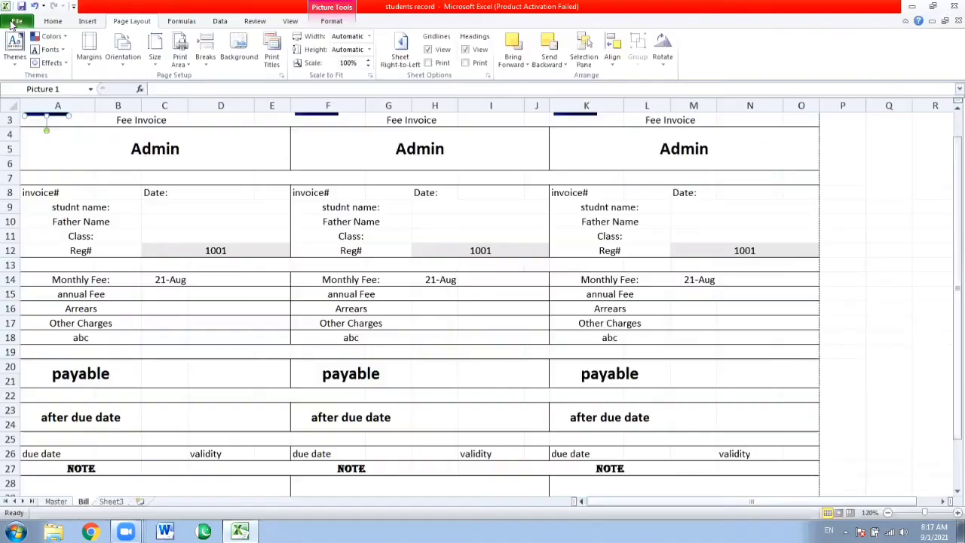
Try 1002 and 1 as the Reg# in C12 of the first invoice
left_click(212, 252)
type("1")
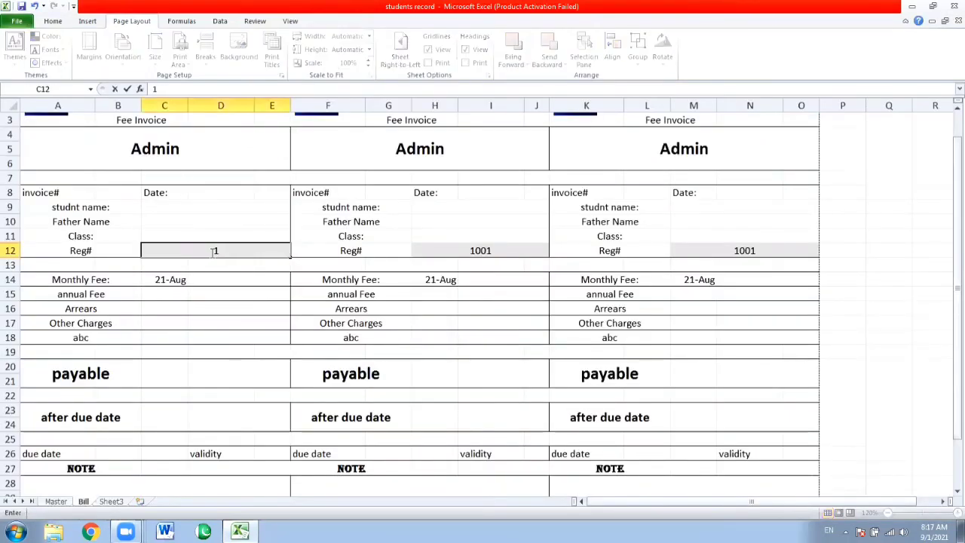
type("002")
key("Return")
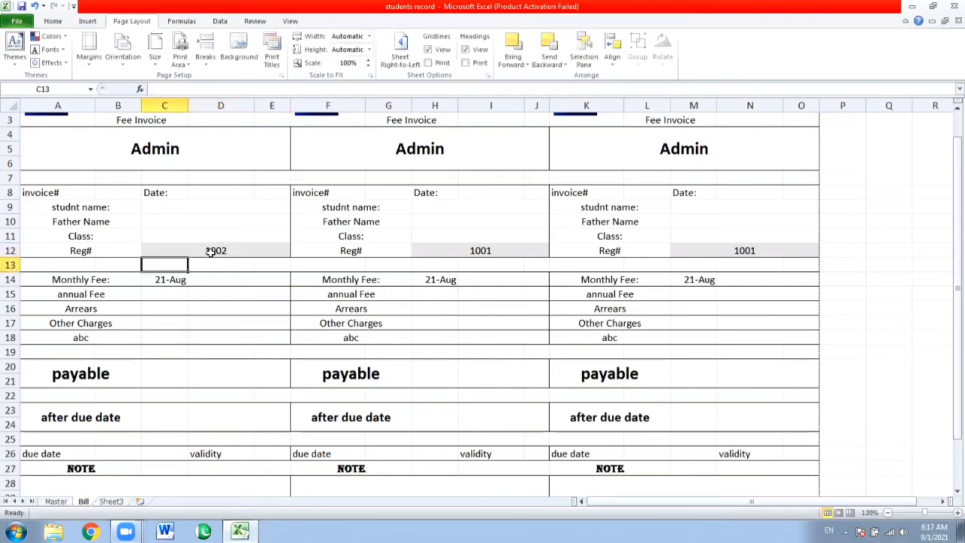
left_click(212, 252)
type("1")
key("Return")
Set the first invoice's Reg# in C12 to 2 and compare it with the serial numbers on the Master sheet
left_click(212, 252)
type("2")
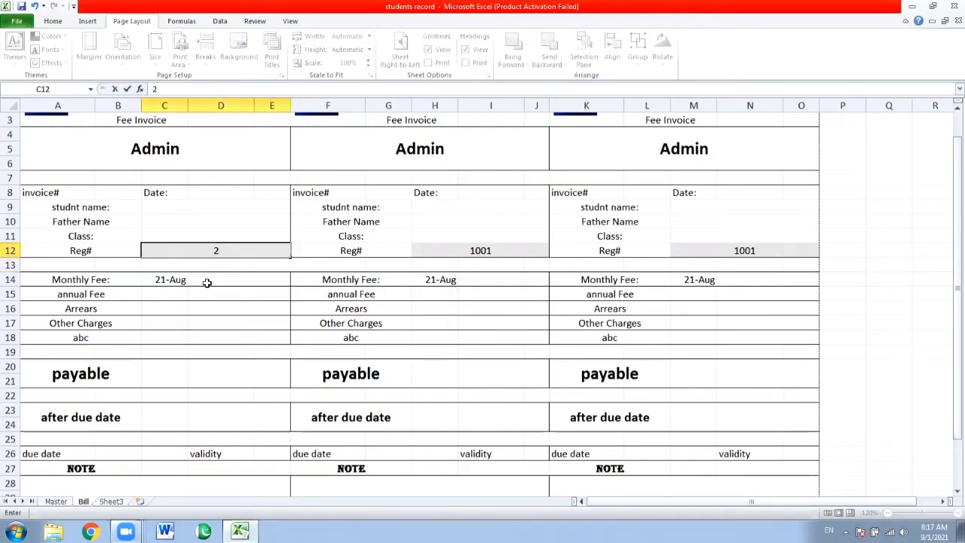
key("Return")
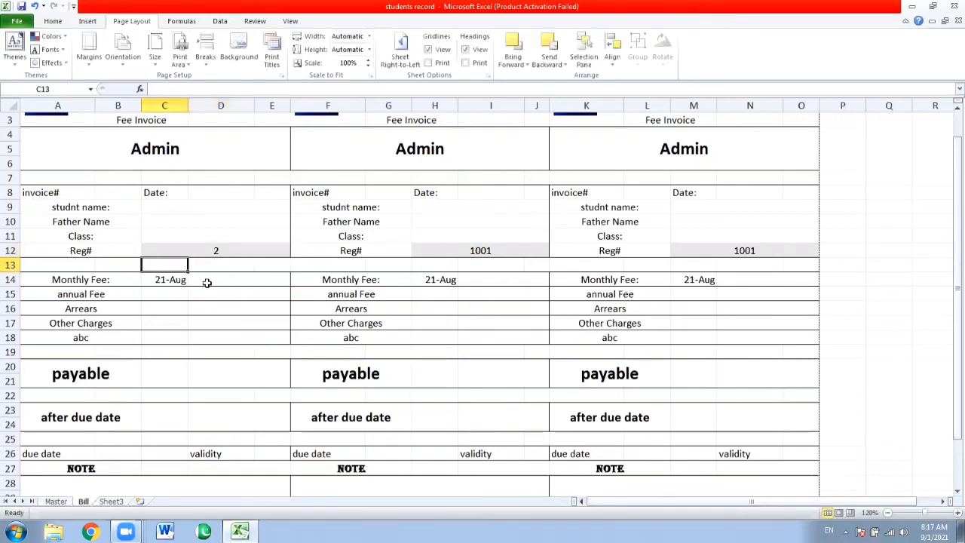
left_click(56, 502)
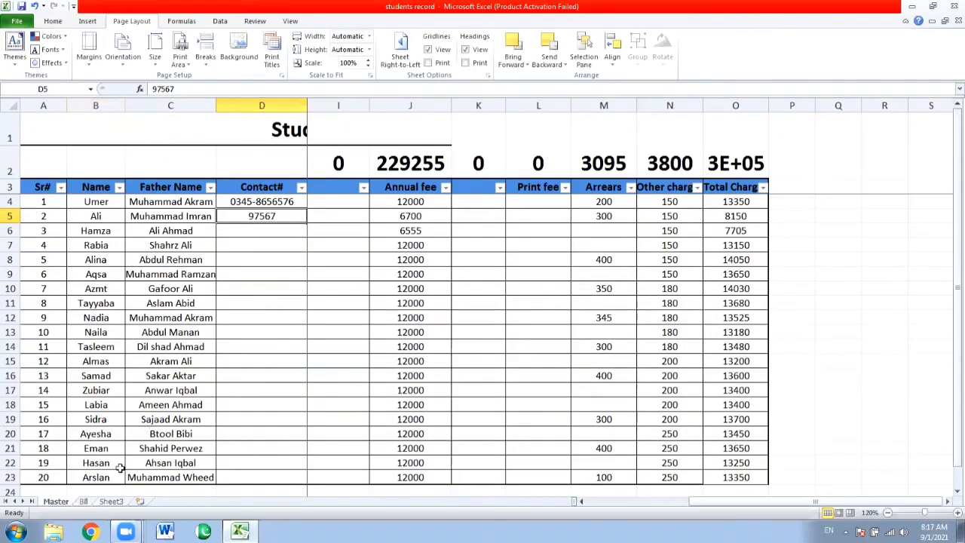
left_click(83, 501)
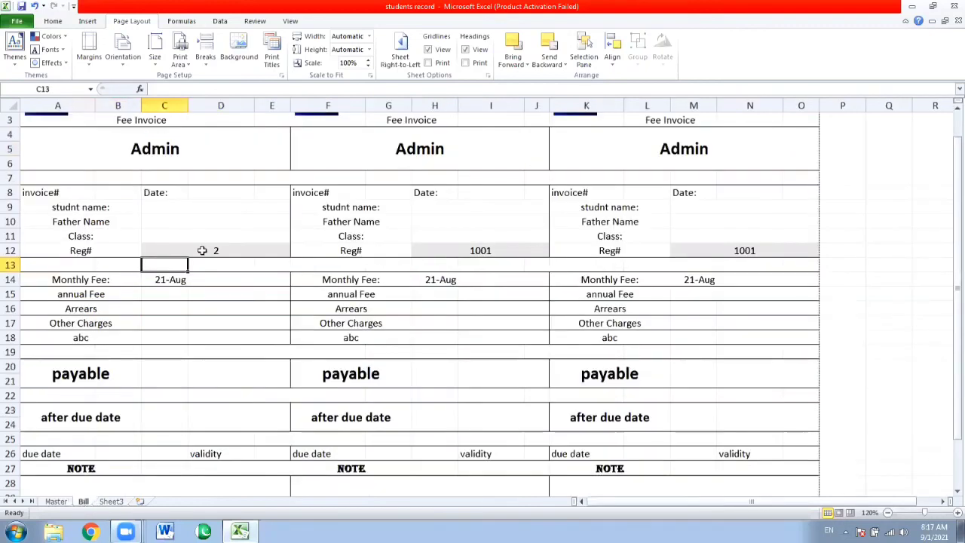
left_click(211, 253)
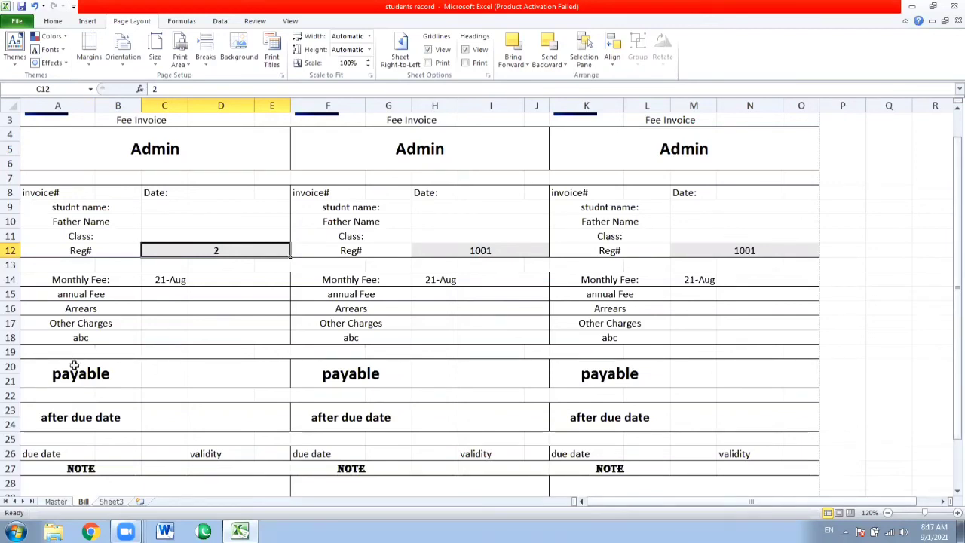
Shade the payable boxes in rows 20 and 21 of all three invoices light gray
left_click_drag(74, 365, 214, 377)
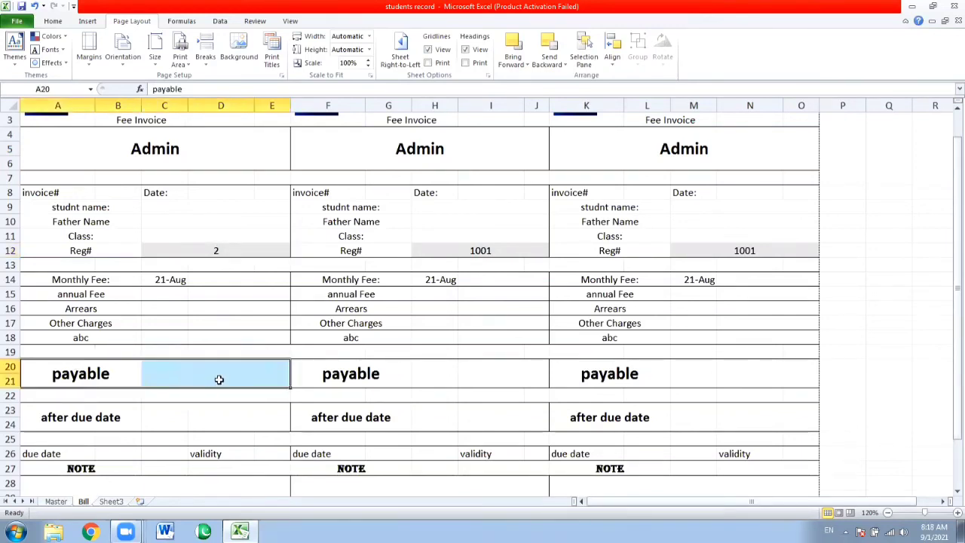
left_click(58, 22)
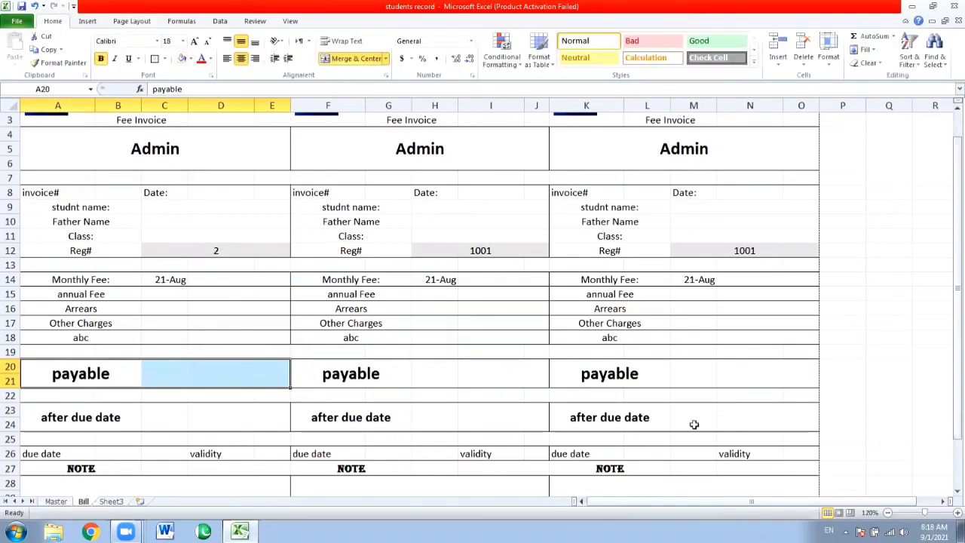
left_click(888, 513)
left_click(888, 512)
left_click(889, 513)
left_click(888, 513)
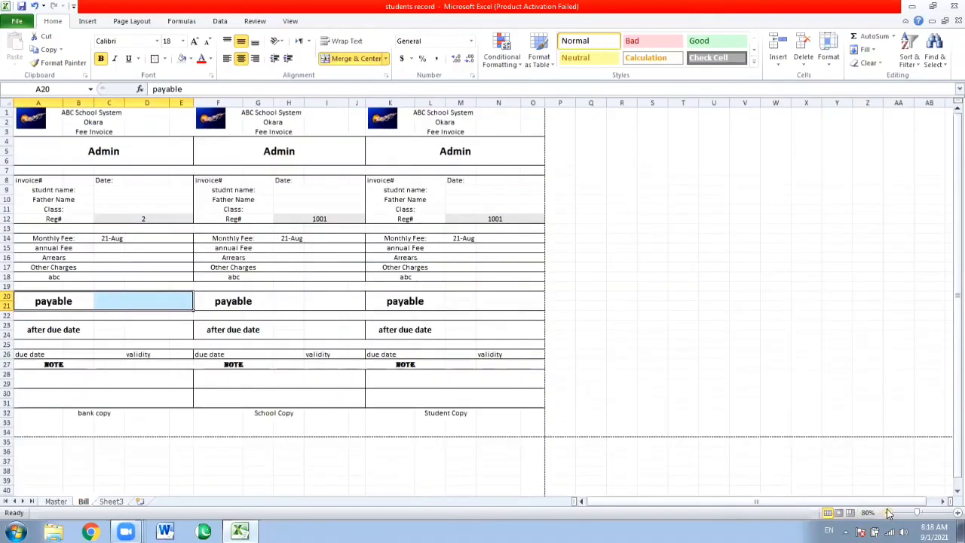
left_click(888, 513)
left_click(182, 60)
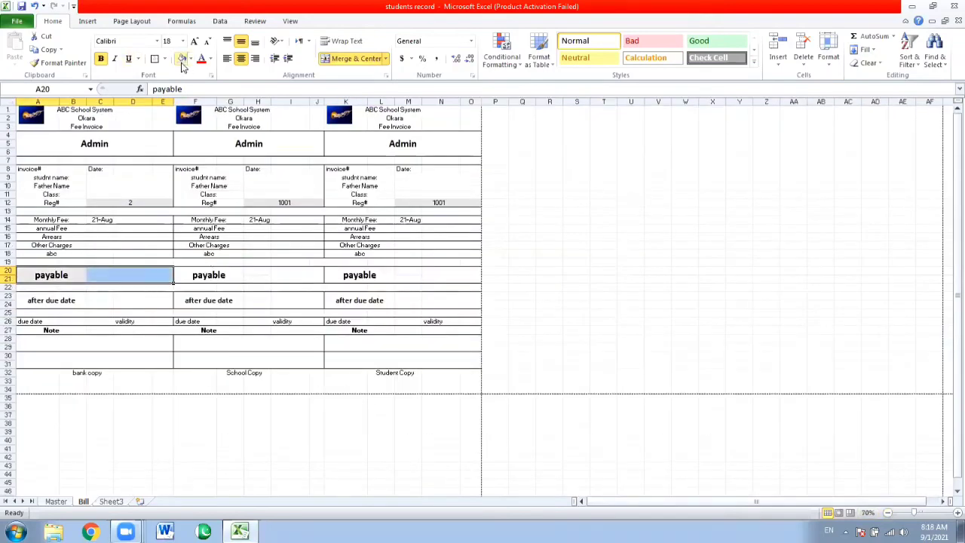
left_click_drag(199, 279, 471, 274)
left_click(181, 60)
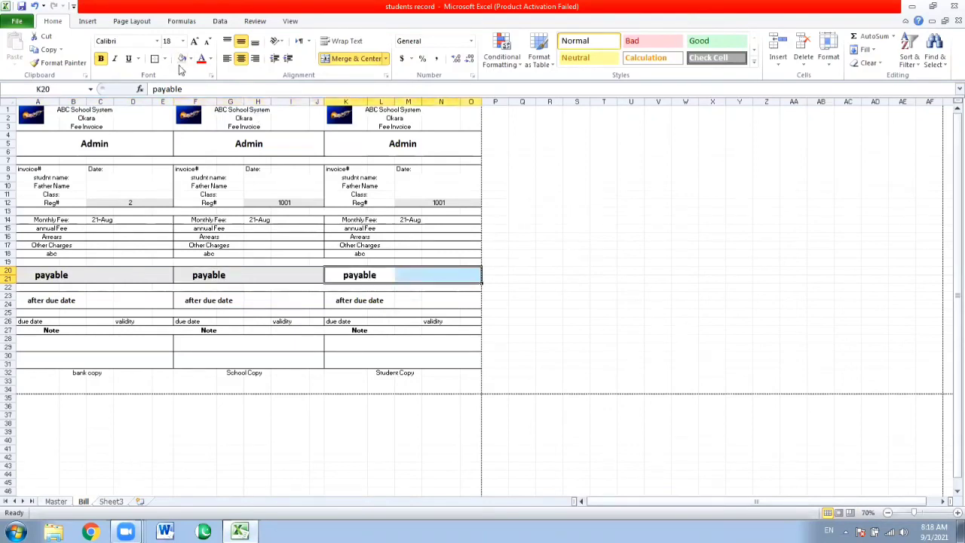
left_click(182, 59)
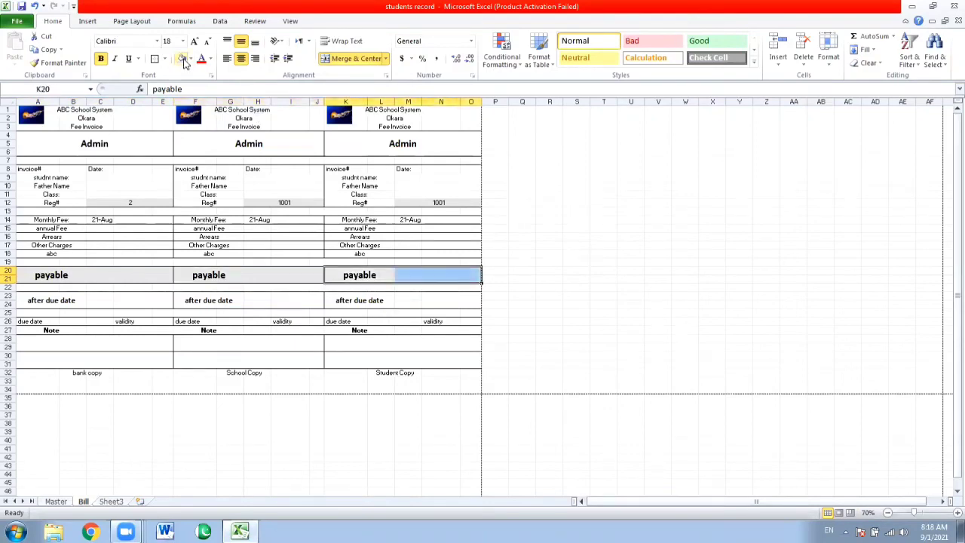
Shade the blank due date cells B26, G26 and L26 with the same light gray fill
left_click(67, 321)
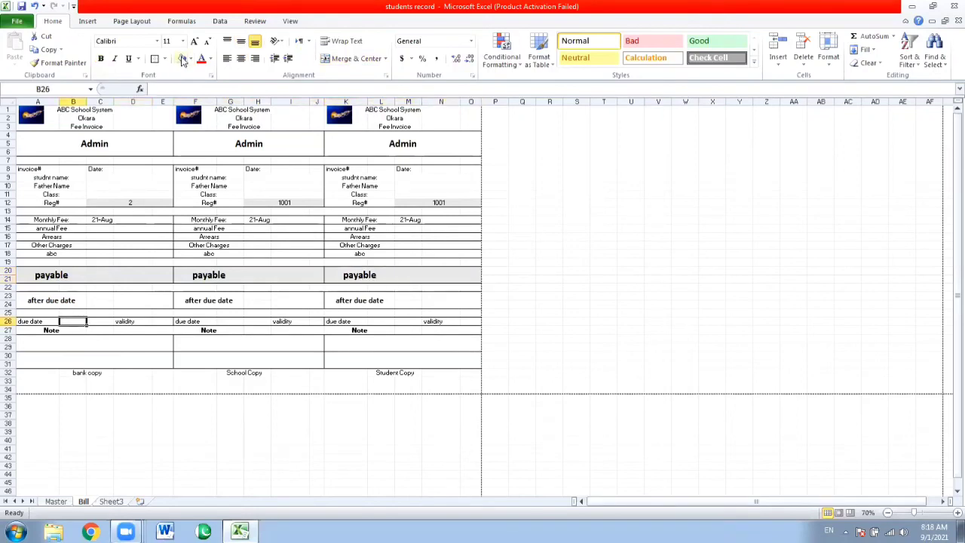
left_click(157, 321)
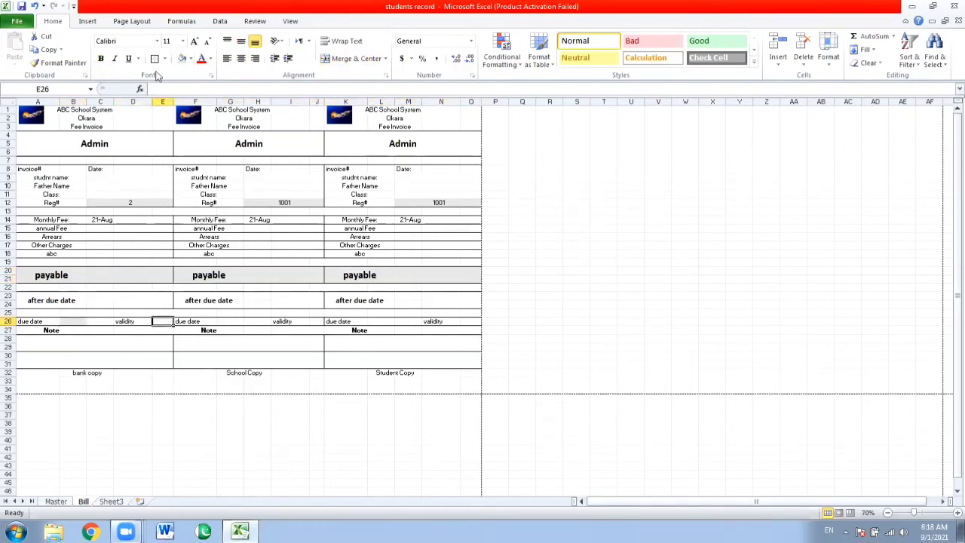
left_click(231, 320)
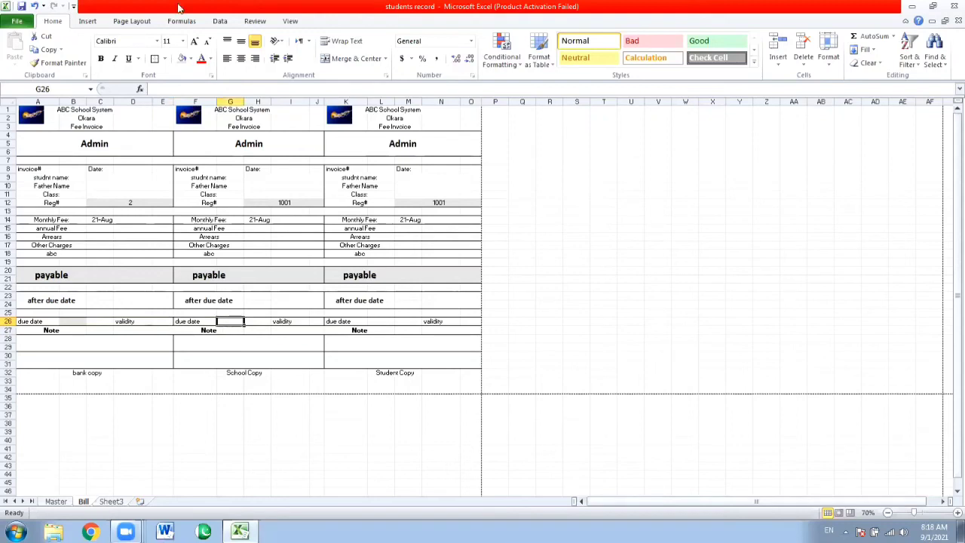
left_click(381, 321)
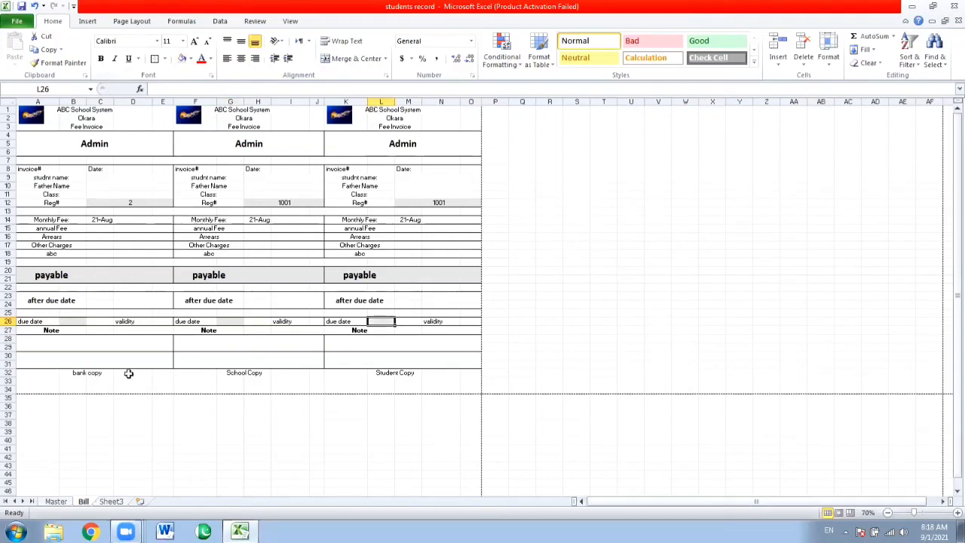
Fill the empty boxes in rows 30 and 31 of all three invoices with a light blue theme color
left_click(86, 359)
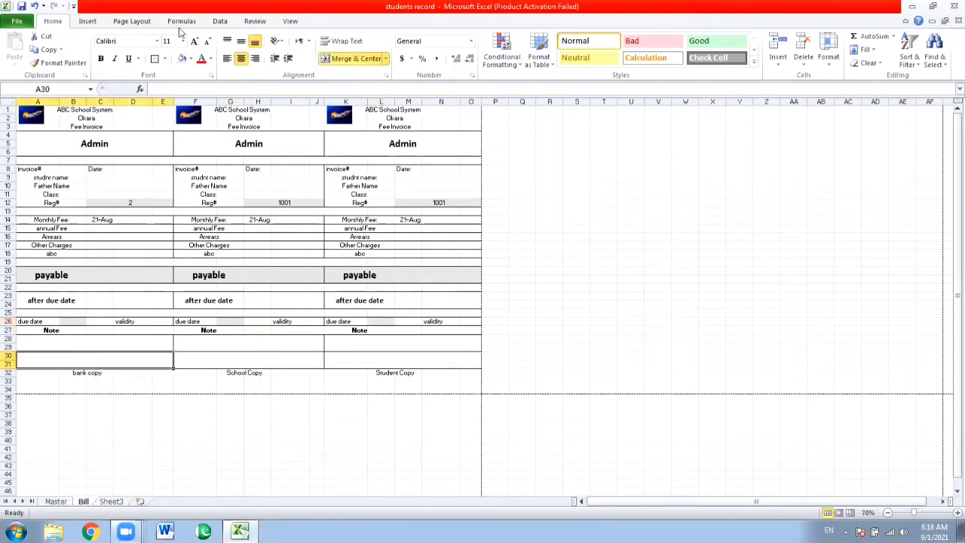
left_click(191, 59)
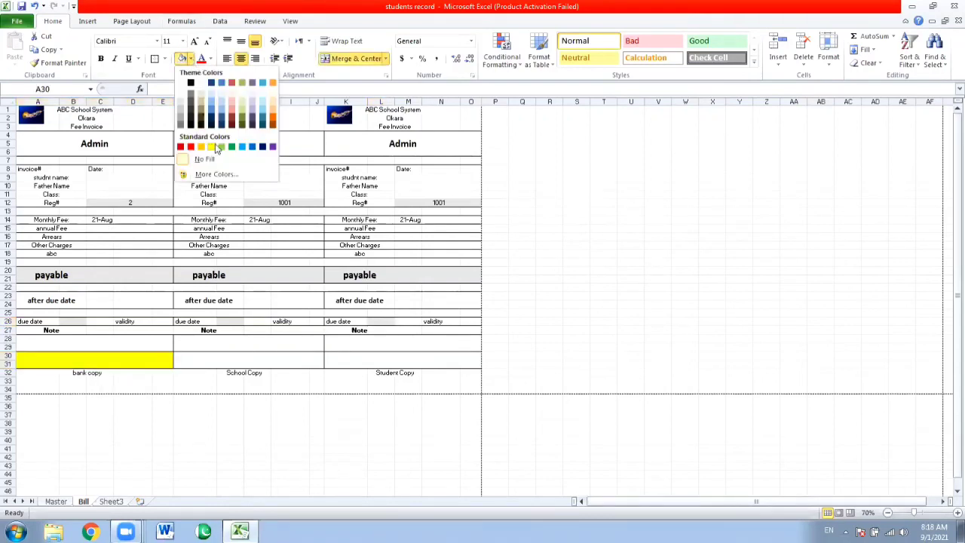
left_click(211, 106)
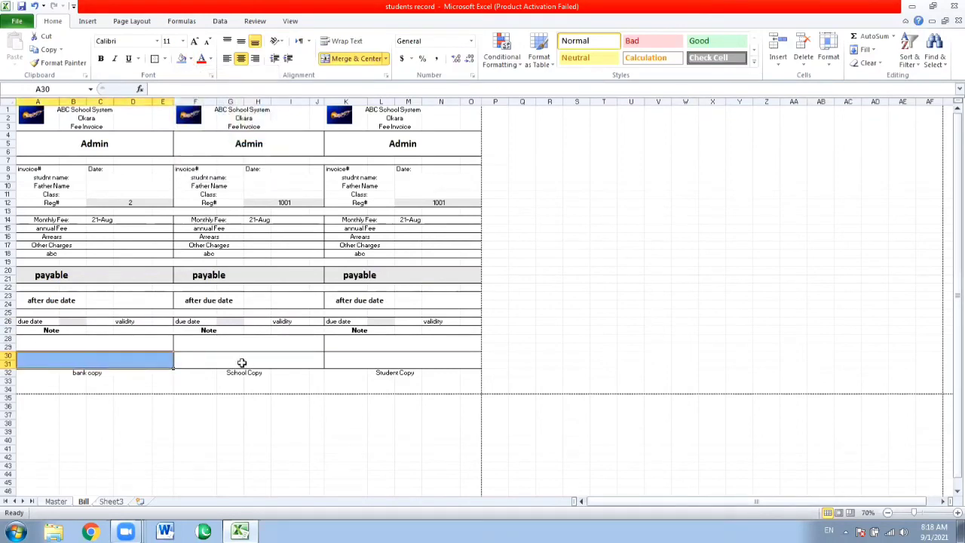
mouse_move(241, 362)
left_mouse_down()
mouse_move(319, 372)
mouse_move(352, 365)
left_mouse_up()
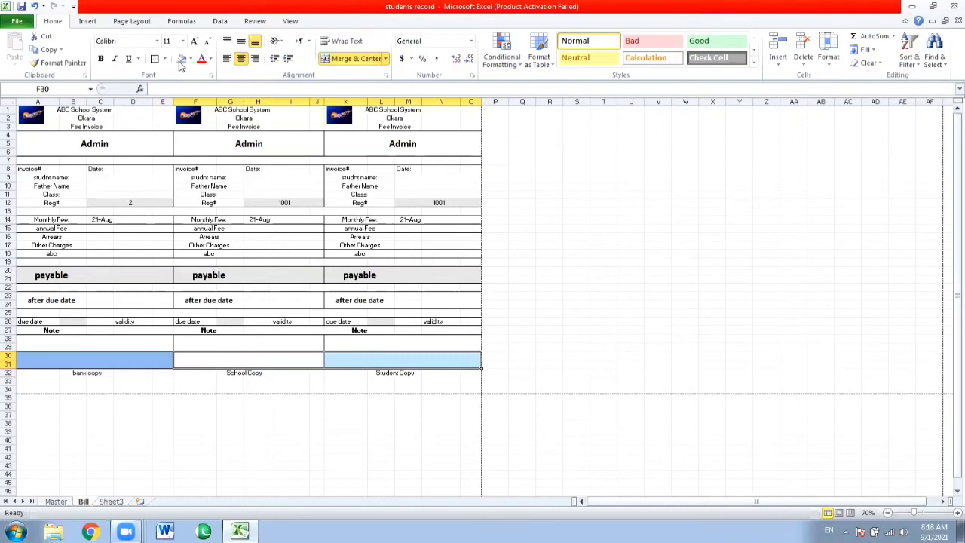
left_click(181, 59)
Fill the note boxes in rows 28 and 29 of all three invoices light olive green and check the print preview
left_click_drag(114, 345, 357, 347)
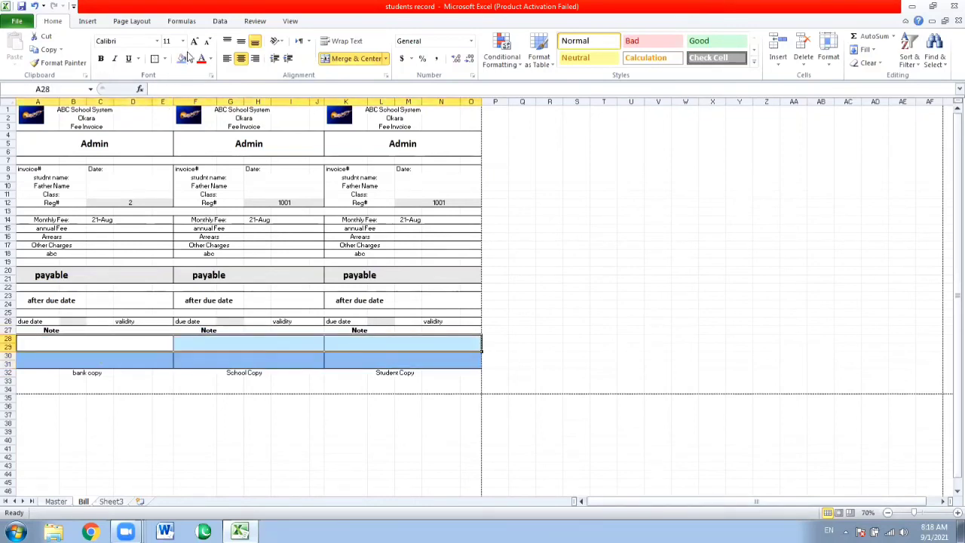
left_click(191, 59)
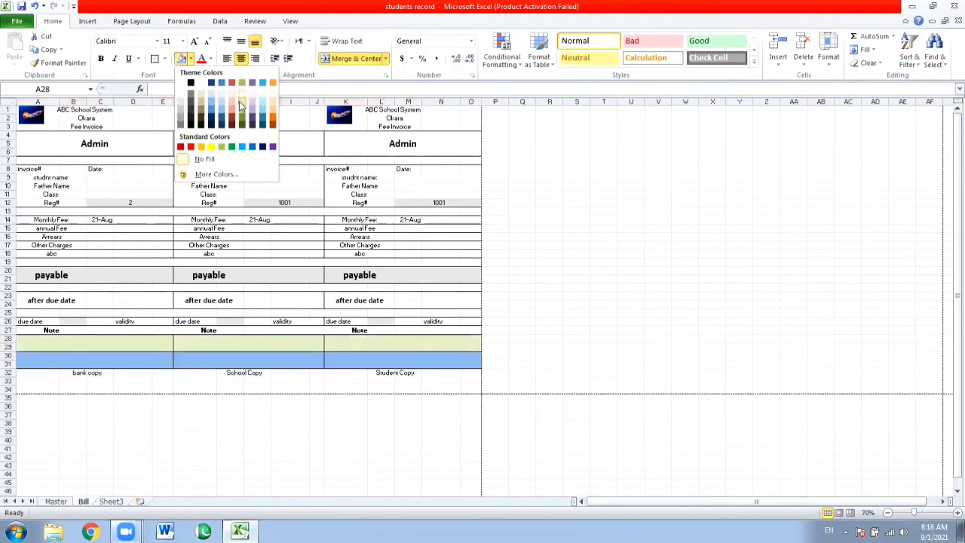
left_click(240, 105)
left_click(257, 304)
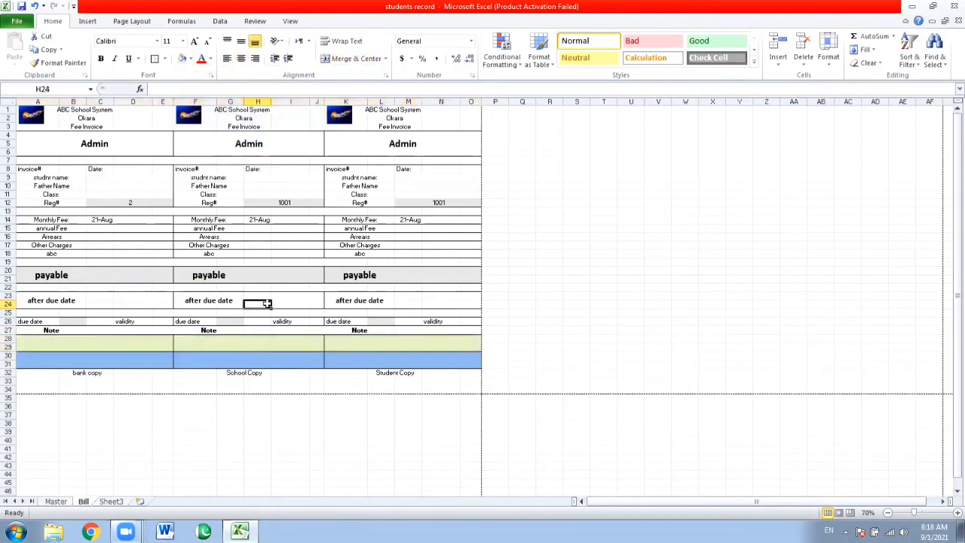
key("ctrl+p")
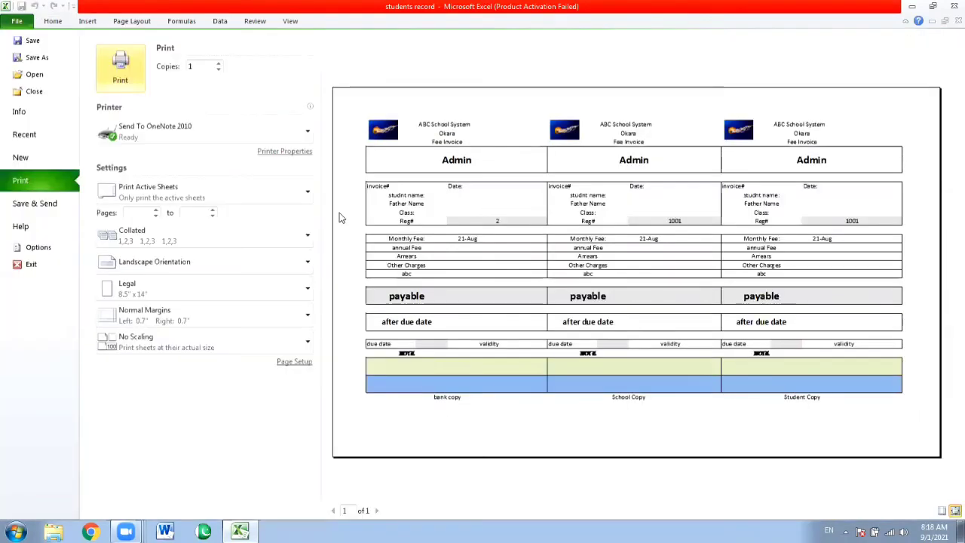